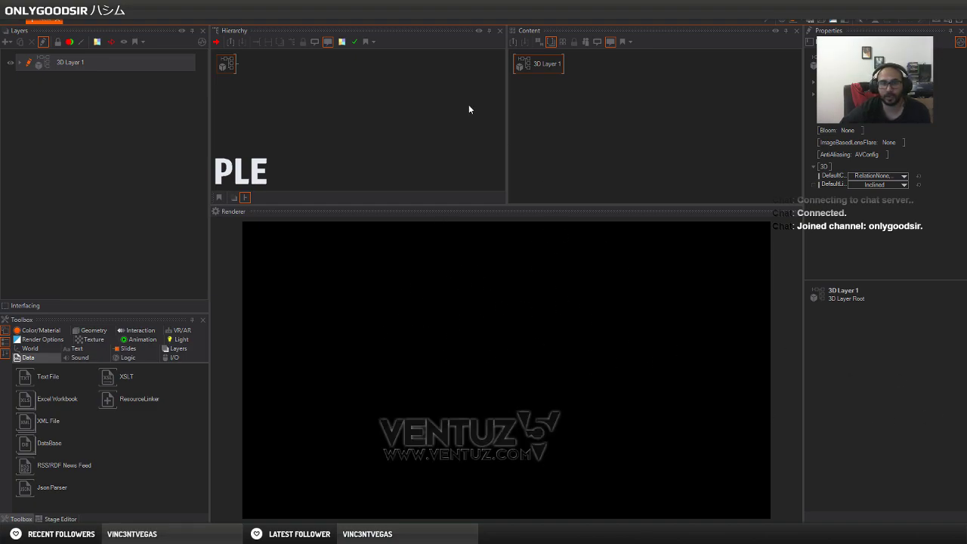
Enlarge the render preview upwards and to the side by moving its pane borders.
{"action": "left_click", "coordinate": [367, 179]}
{"action": "left_click", "coordinate": [393, 317]}
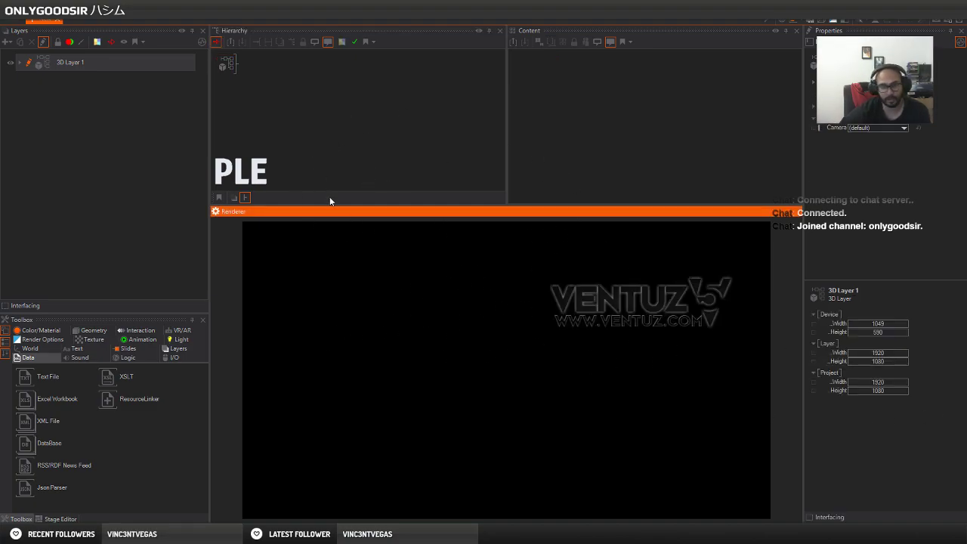
{"action": "mouse_move", "coordinate": [326, 207]}
{"action": "left_mouse_down"}
{"action": "mouse_move", "coordinate": [324, 149]}
{"action": "mouse_move", "coordinate": [324, 195]}
{"action": "left_mouse_up"}
{"action": "left_click_drag", "start_coordinate": [210, 259], "coordinate": [183, 262]}
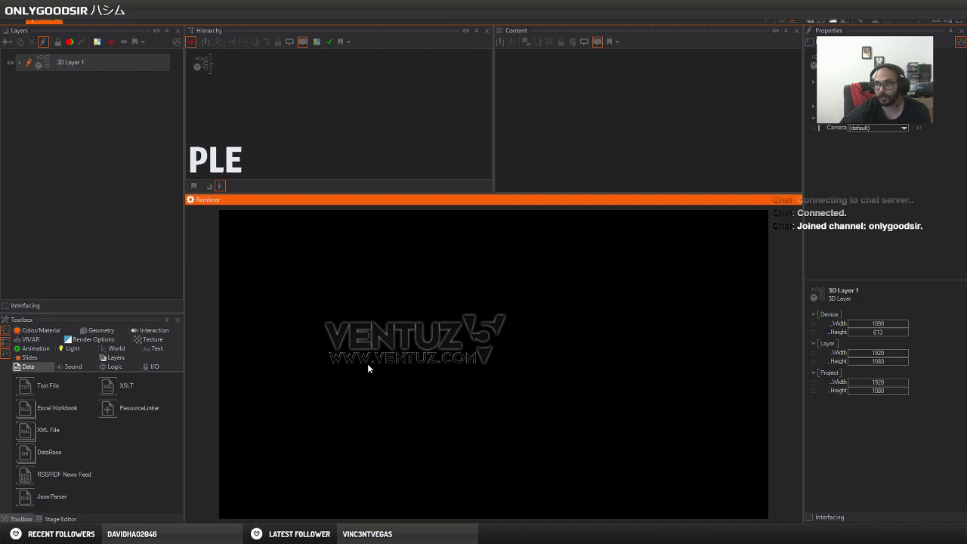
Switch to Chrome in a new window and open the Tutorials page of the Ventuz website.
{"action": "right_click", "coordinate": [72, 534]}
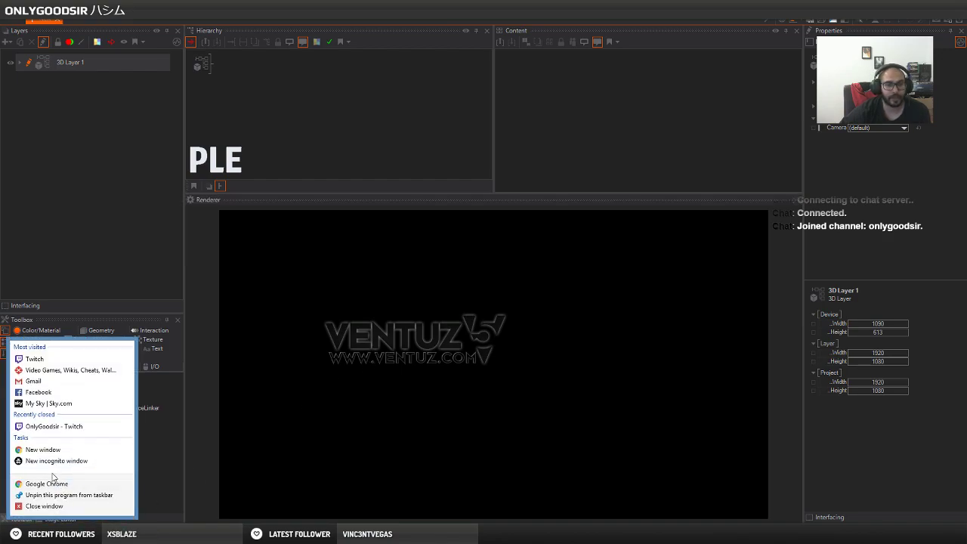
{"action": "left_click", "coordinate": [47, 483]}
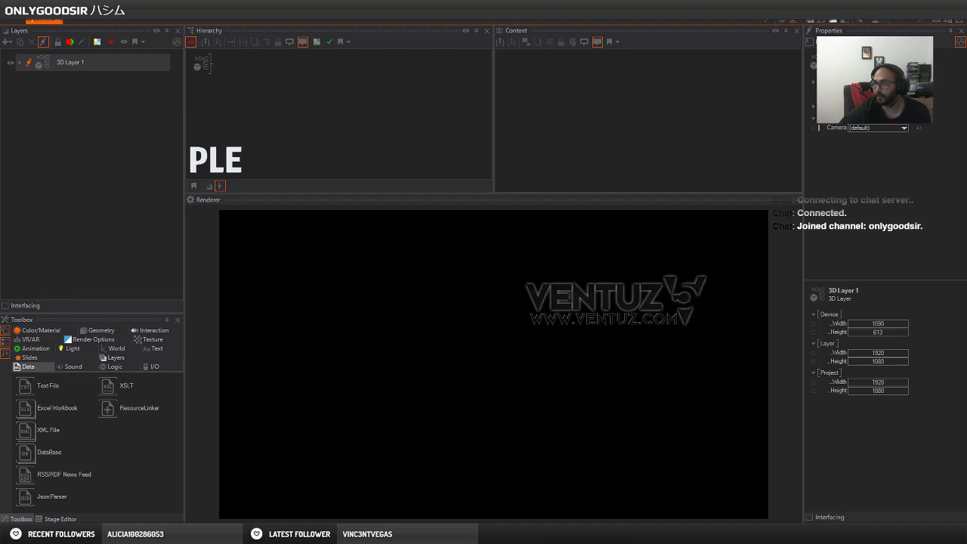
{"action": "left_click_drag", "start_coordinate": [966, 63], "coordinate": [548, 65]}
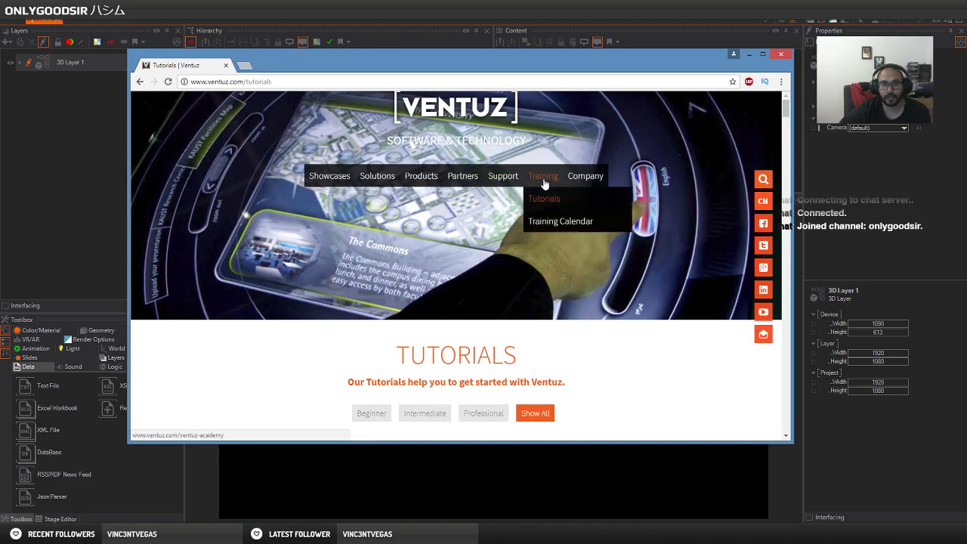
{"action": "left_click", "coordinate": [539, 205]}
Look through the tutorial list down to the How to build a Slider entry, and close the browser window.
{"action": "scroll", "coordinate": [639, 247], "scroll_direction": "down", "scroll_amount": 20}
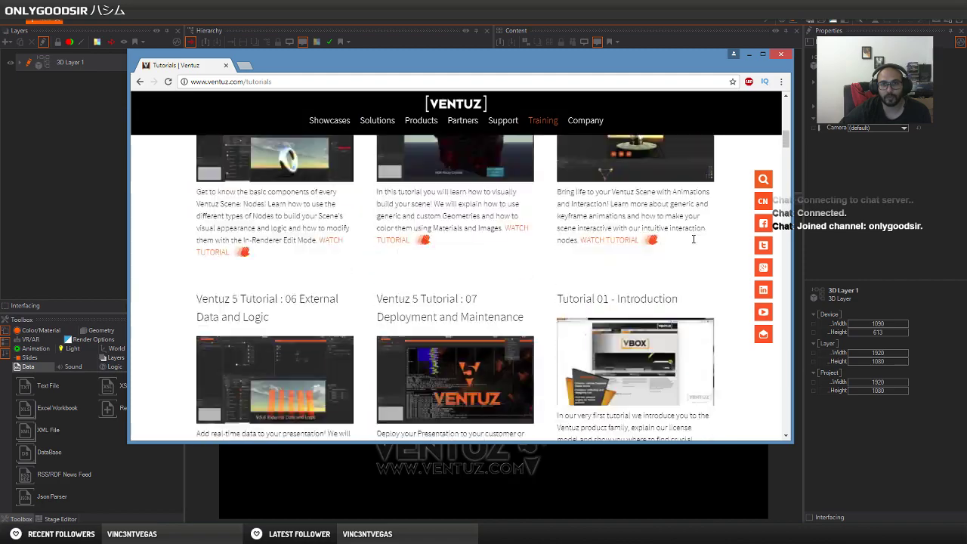
{"action": "scroll", "coordinate": [694, 245], "scroll_direction": "down", "scroll_amount": 15}
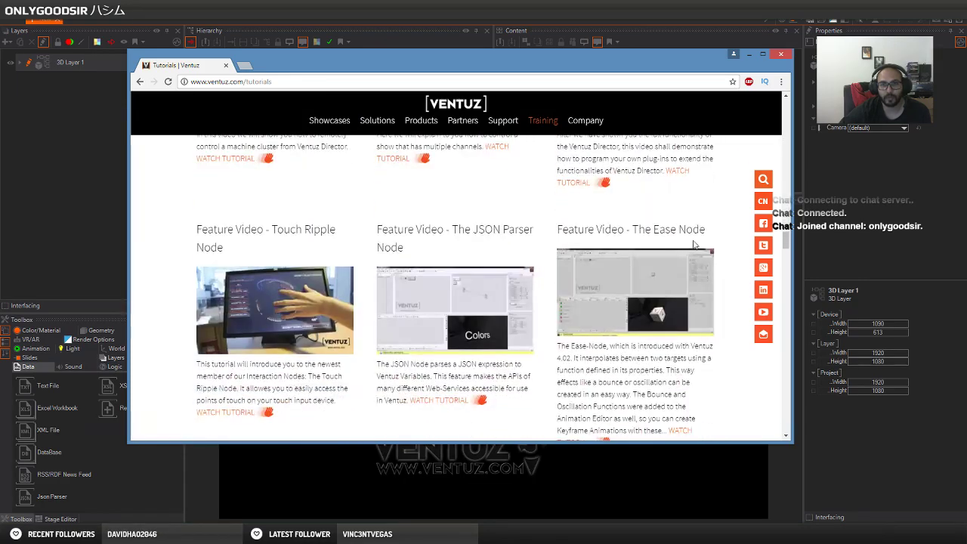
{"action": "scroll", "coordinate": [694, 257], "scroll_direction": "down", "scroll_amount": 4}
{"action": "scroll", "coordinate": [694, 263], "scroll_direction": "down", "scroll_amount": 12}
{"action": "scroll", "coordinate": [694, 262], "scroll_direction": "down", "scroll_amount": 10}
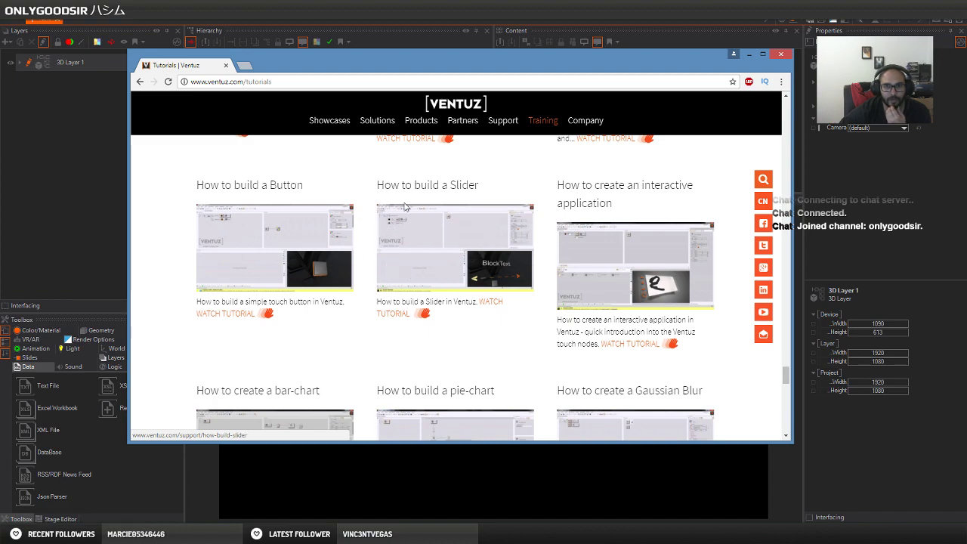
{"action": "left_click", "coordinate": [781, 59]}
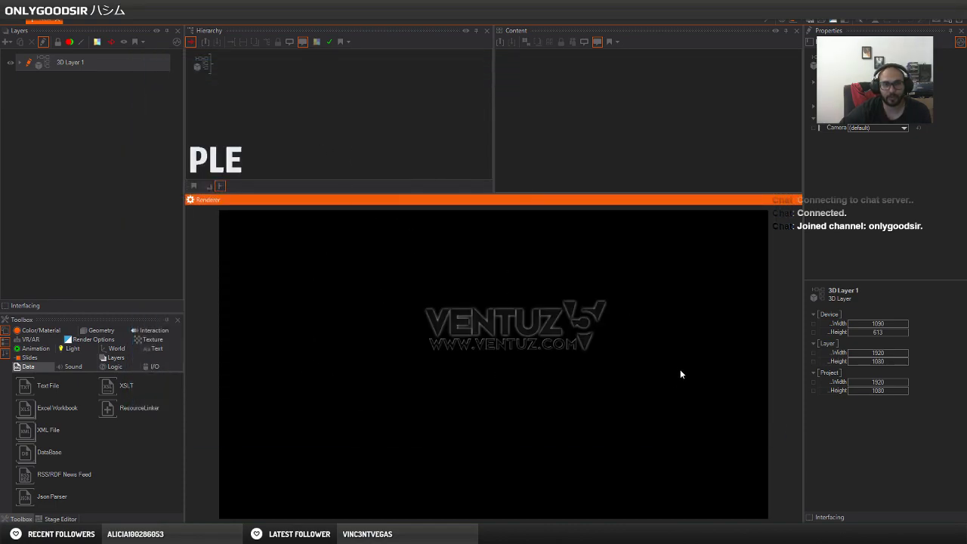
Find the Axis node and add it to the 3D layer root in the hierarchy.
{"action": "left_click", "coordinate": [294, 124]}
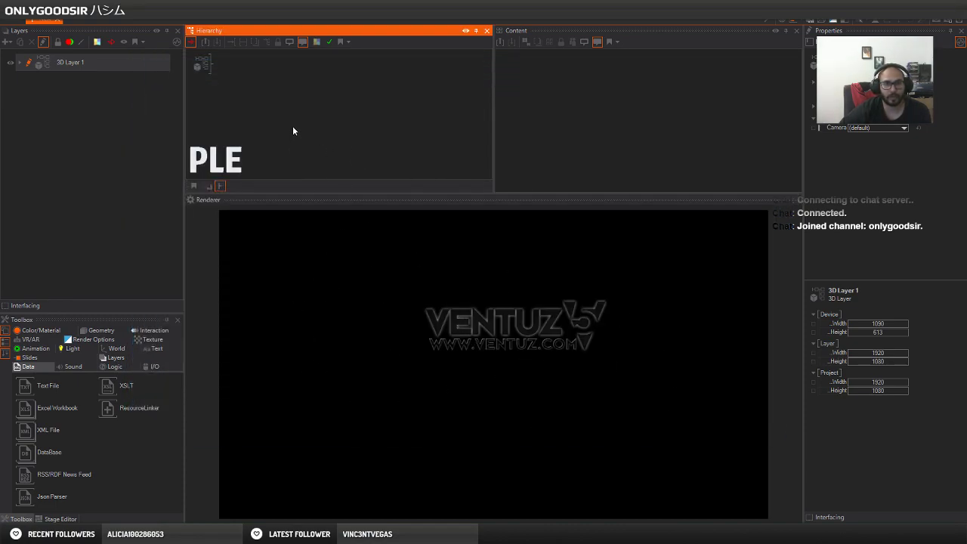
{"action": "key", "text": "space"}
{"action": "type", "text": "ax"}
{"action": "left_click_drag", "start_coordinate": [311, 151], "coordinate": [218, 83]}
{"action": "left_click", "coordinate": [216, 81]}
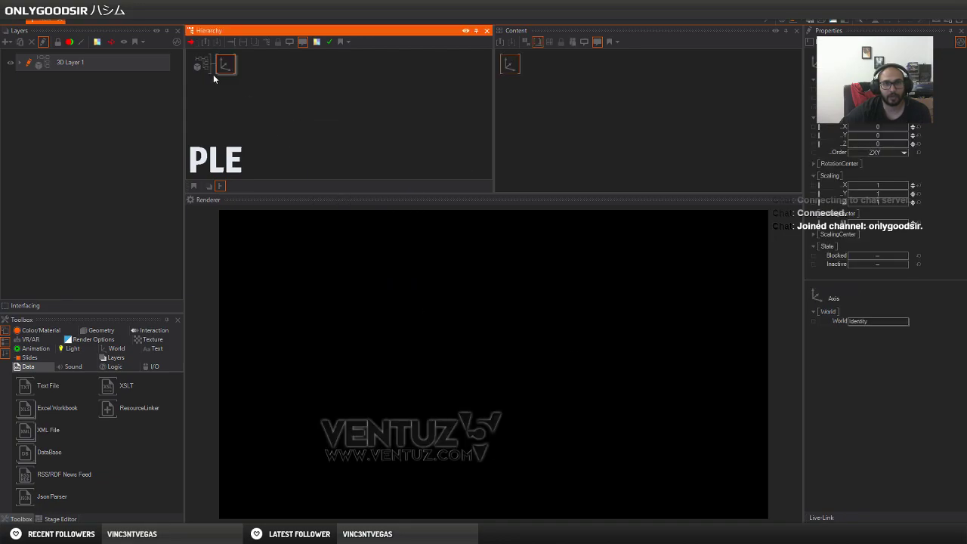
Add a Rectangle node as a child of the axis.
{"action": "right_click", "coordinate": [260, 95]}
{"action": "left_click", "coordinate": [265, 112]}
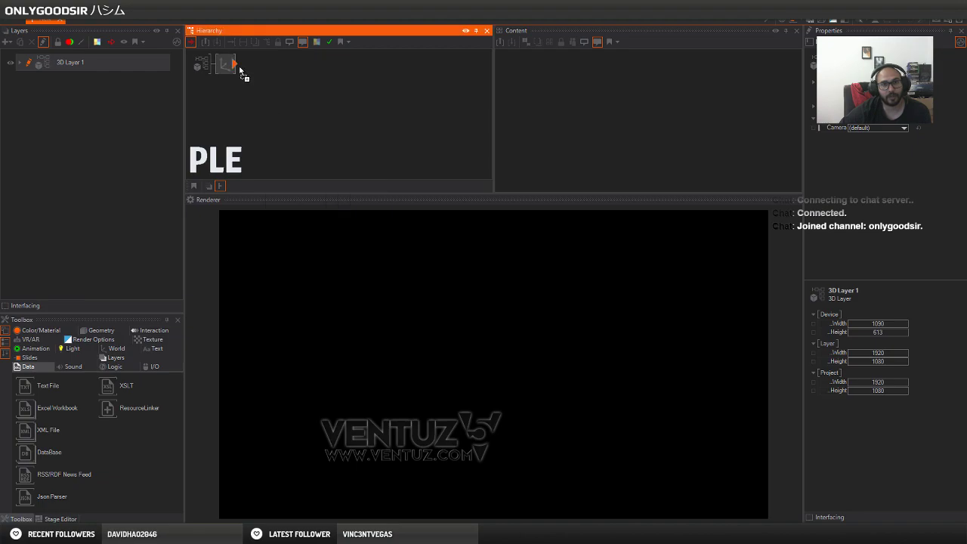
{"action": "left_click", "coordinate": [241, 68]}
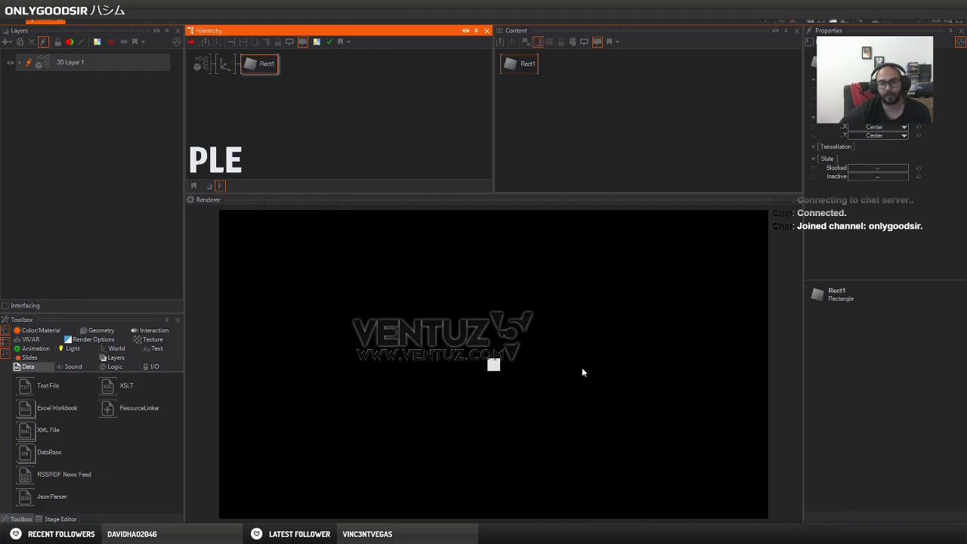
Move the rectangle's node further into the content area and reshape the rectangle into a long, thin horizontal bar.
{"action": "left_click", "coordinate": [514, 67]}
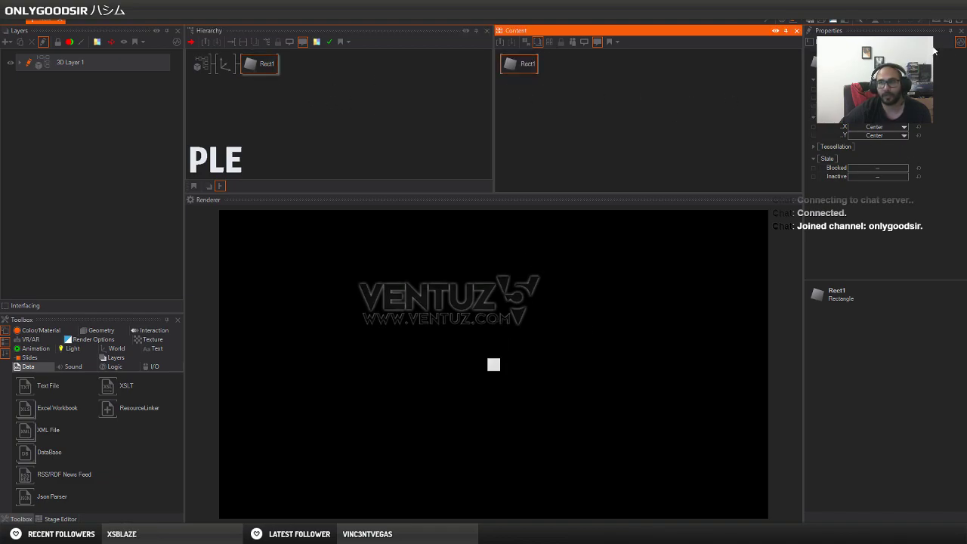
{"action": "left_click_drag", "start_coordinate": [535, 66], "coordinate": [621, 107]}
{"action": "left_click_drag", "start_coordinate": [877, 88], "coordinate": [916, 89]}
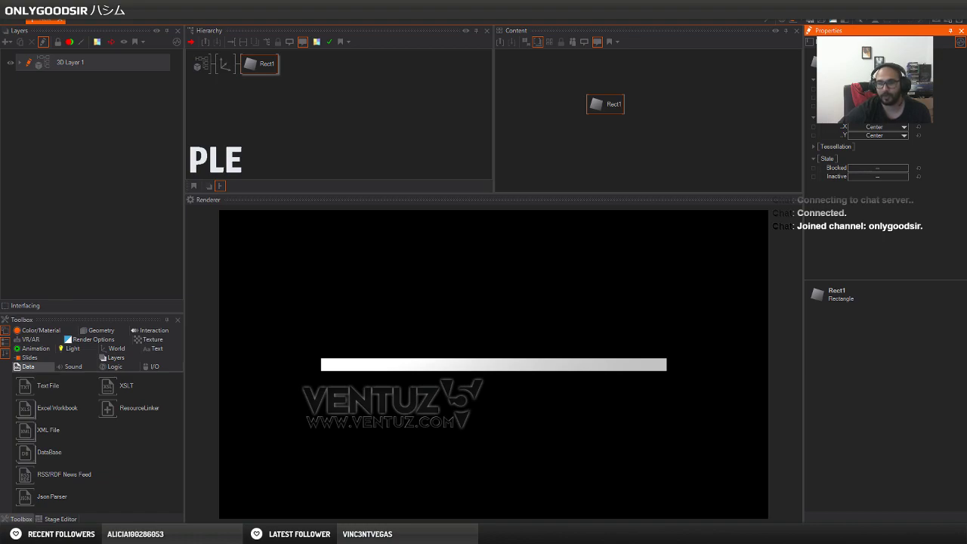
{"action": "left_click_drag", "start_coordinate": [916, 89], "coordinate": [922, 89]}
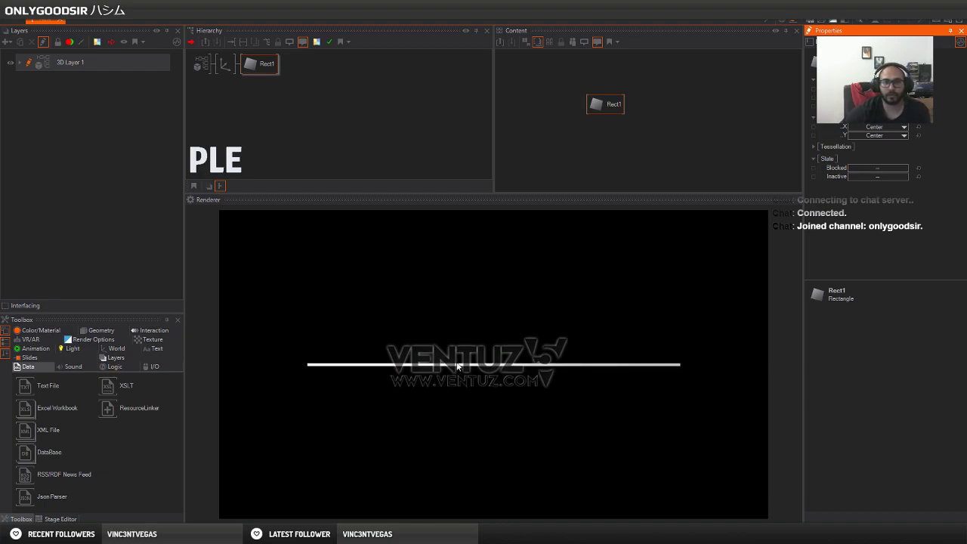
Add a second Axis node to the layer root, below the axis that holds the rectangle.
{"action": "left_click", "coordinate": [265, 121]}
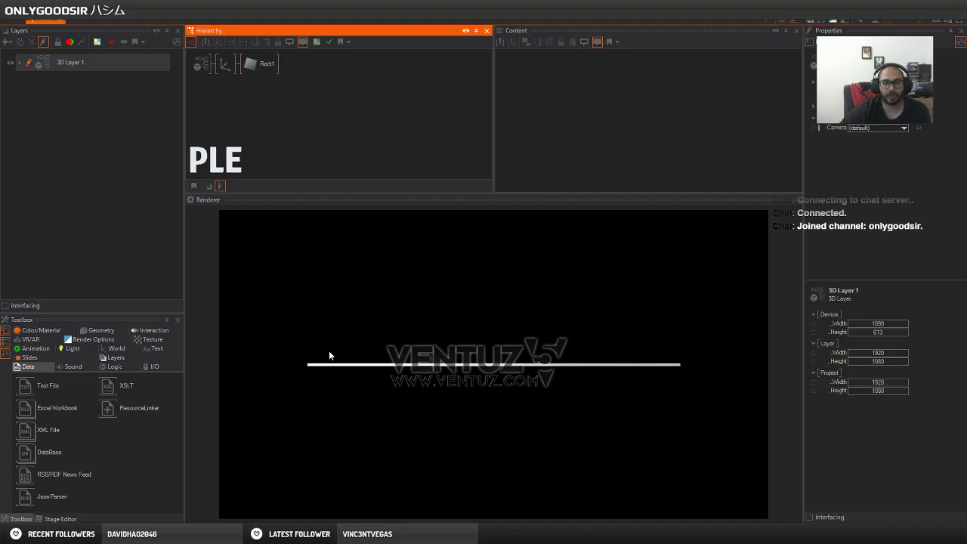
{"action": "double_click", "coordinate": [249, 104]}
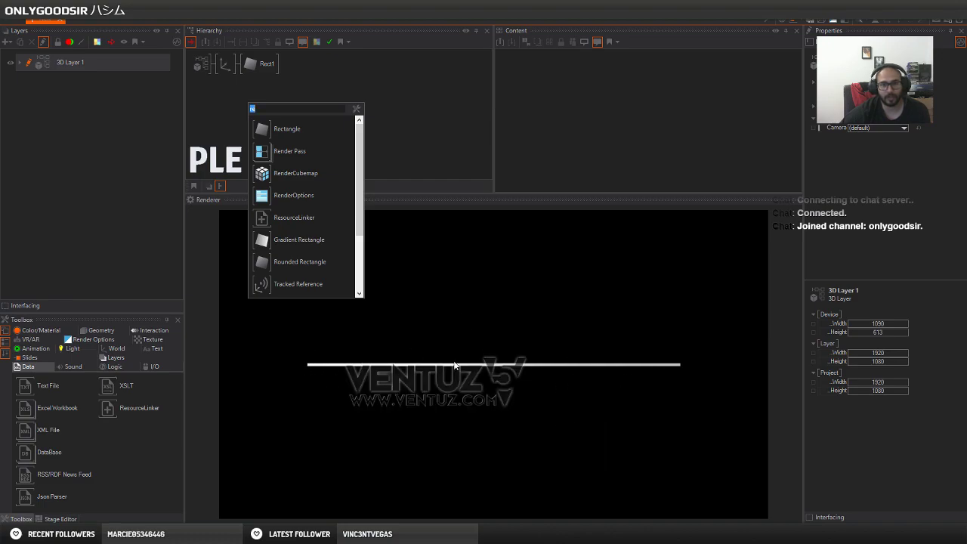
{"action": "type", "text": "ax"}
{"action": "left_click", "coordinate": [264, 129]}
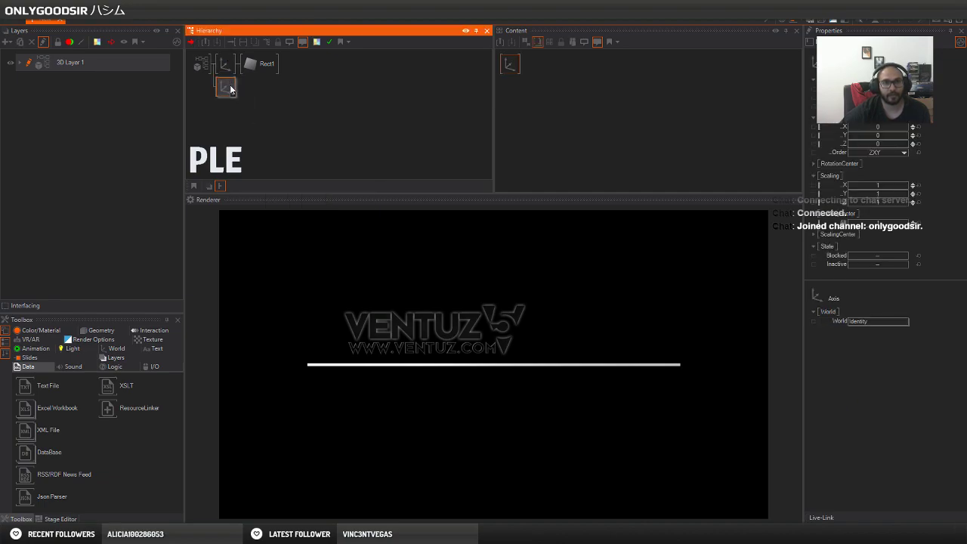
Find the Circle geometry node and add it as a child of the second axis.
{"action": "double_click", "coordinate": [259, 109]}
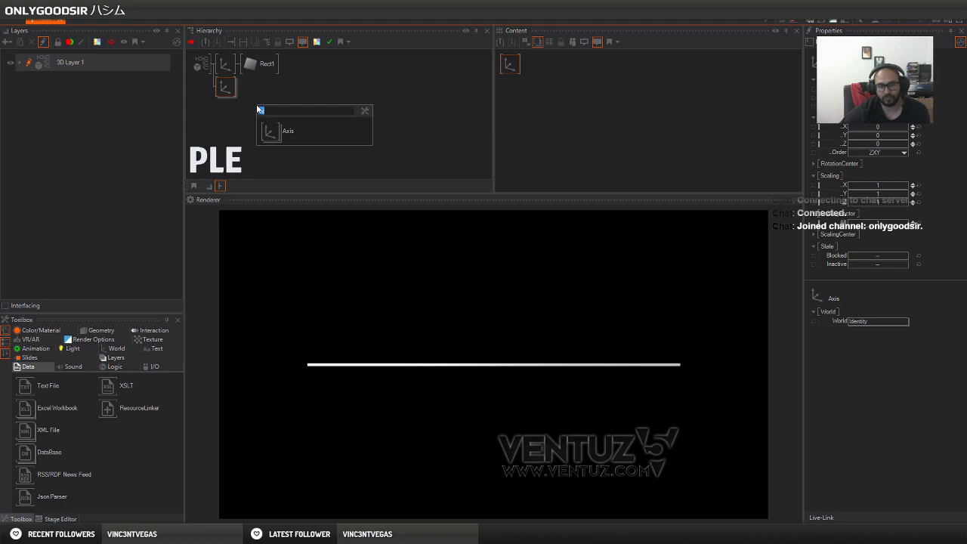
{"action": "type", "text": "co"}
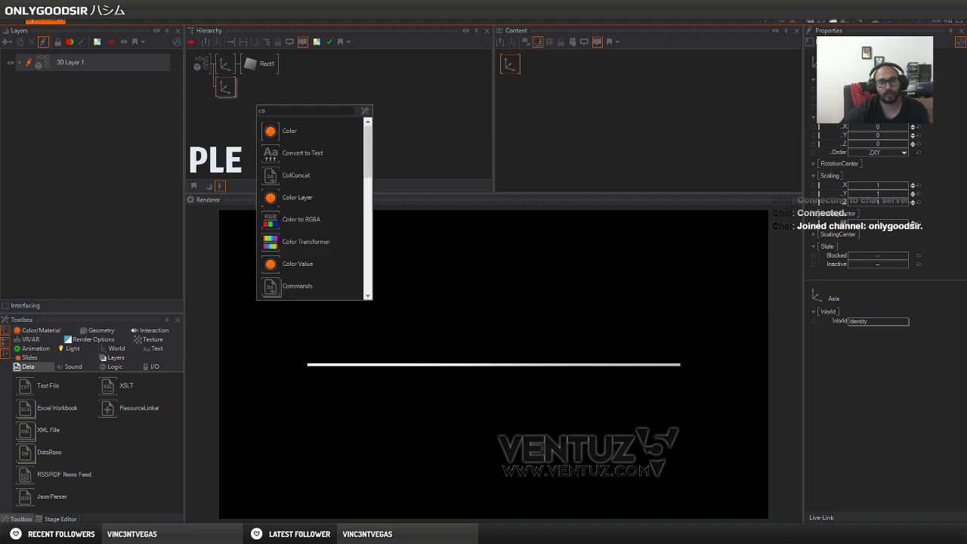
{"action": "key", "text": "BackSpace"}
{"action": "key", "text": "BackSpace"}
{"action": "type", "text": "cu"}
{"action": "left_click_drag", "start_coordinate": [261, 125], "coordinate": [254, 115]}
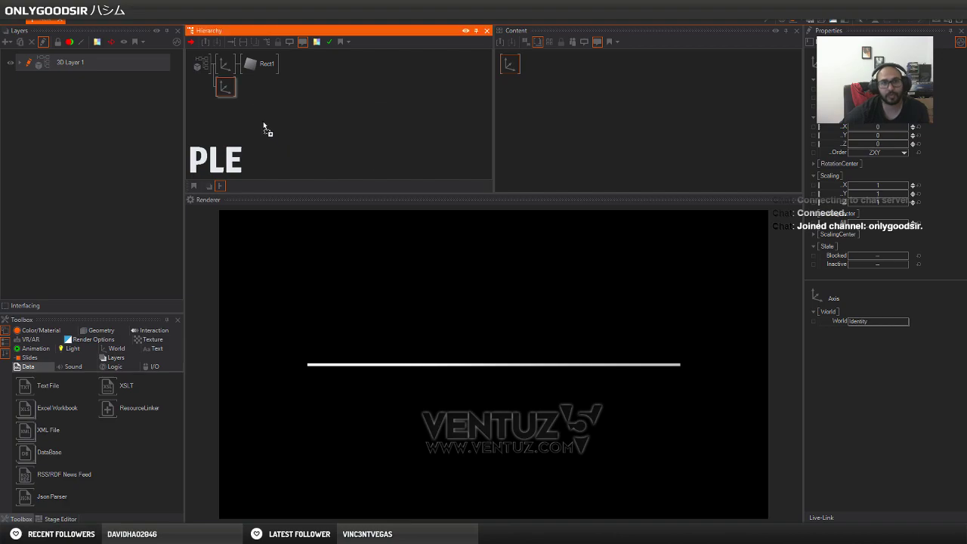
{"action": "left_click", "coordinate": [228, 89]}
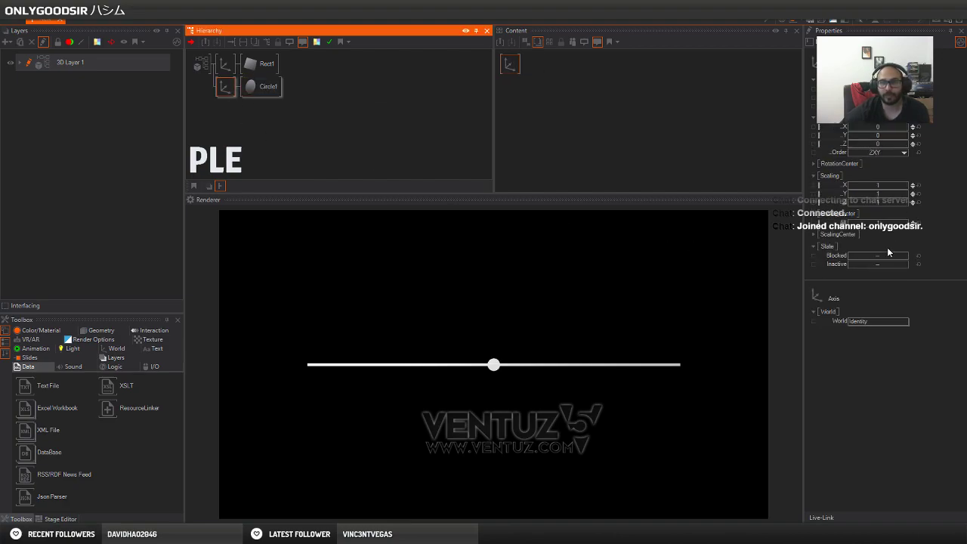
Raise the second axis's overall scaling factor to make the circle a larger slider handle.
{"action": "mouse_move", "coordinate": [899, 223]}
{"action": "left_mouse_down"}
{"action": "mouse_move", "coordinate": [945, 224]}
{"action": "mouse_move", "coordinate": [918, 224]}
{"action": "left_mouse_up"}
{"action": "left_click", "coordinate": [492, 367]}
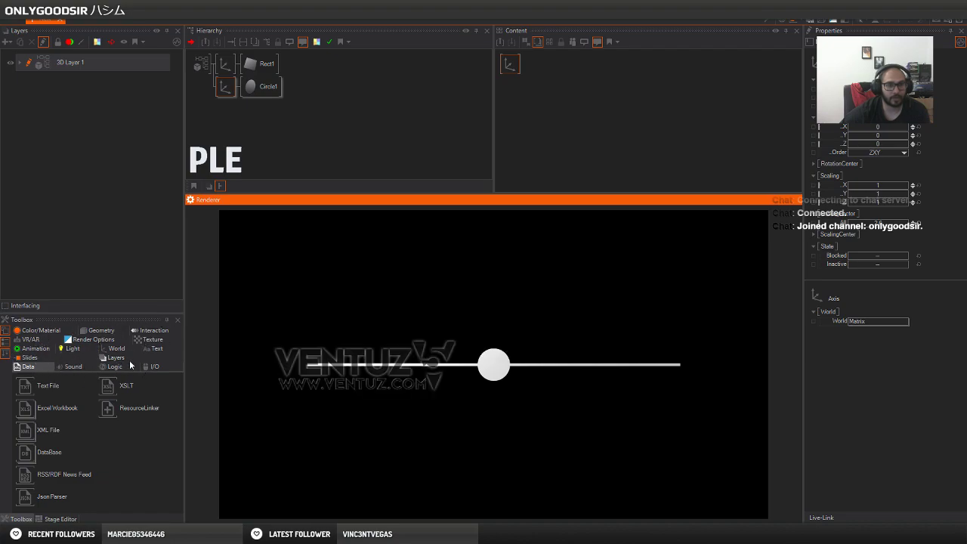
Show the Interaction nodes, widen the toolbox, and insert a Touch Translation node in front of the circle's axis.
{"action": "left_click", "coordinate": [152, 332]}
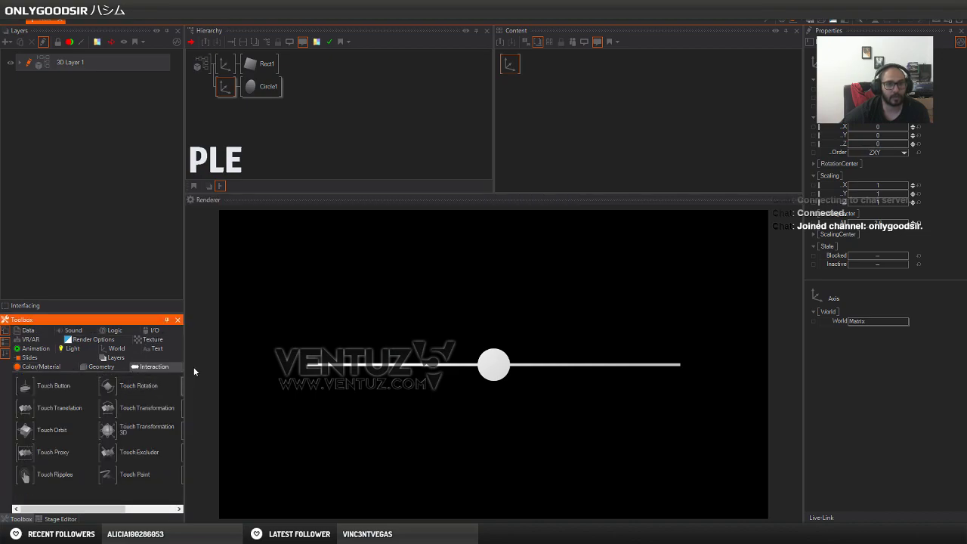
{"action": "left_click_drag", "start_coordinate": [186, 361], "coordinate": [284, 361]}
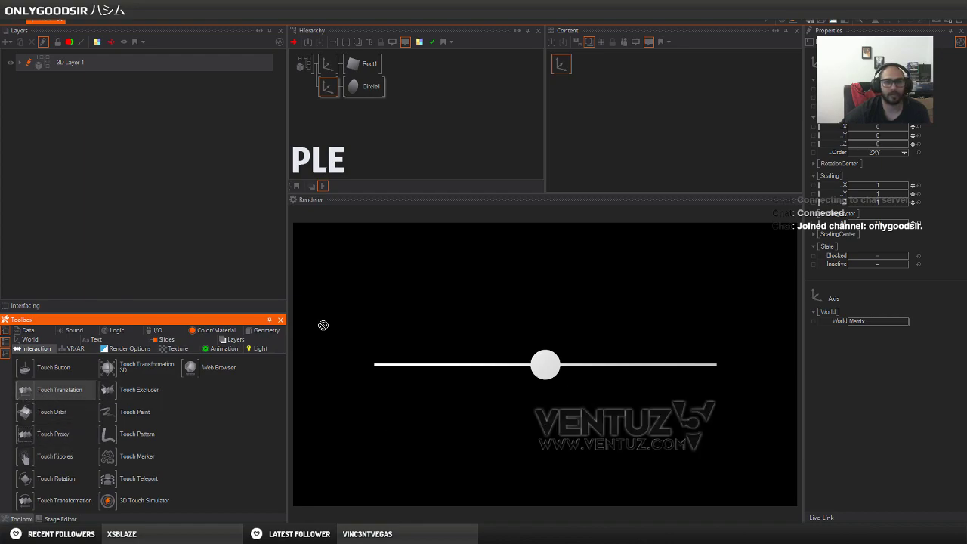
{"action": "left_click_drag", "start_coordinate": [396, 286], "coordinate": [330, 85]}
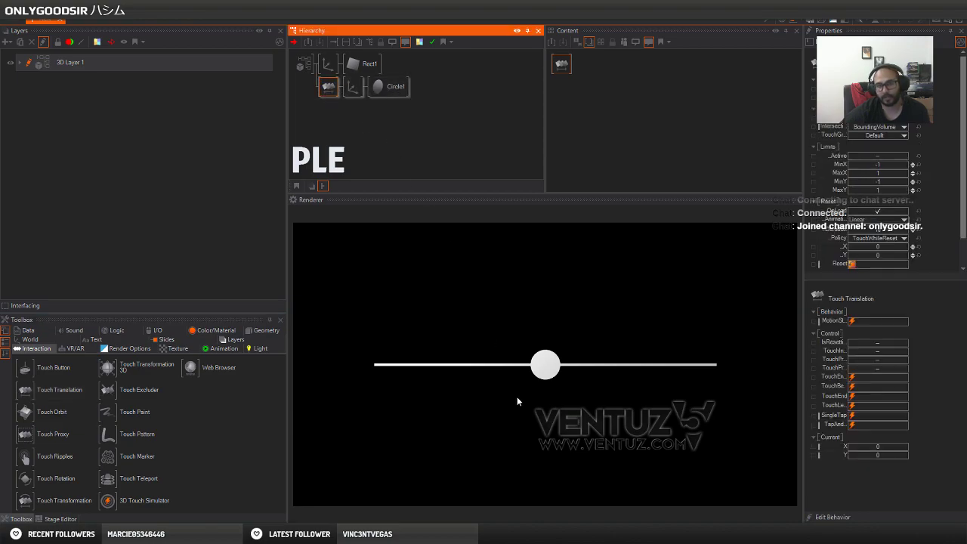
Test the touch translation by moving the circle around the preview, and reset it to its start position.
{"action": "left_click_drag", "start_coordinate": [538, 364], "coordinate": [562, 387]}
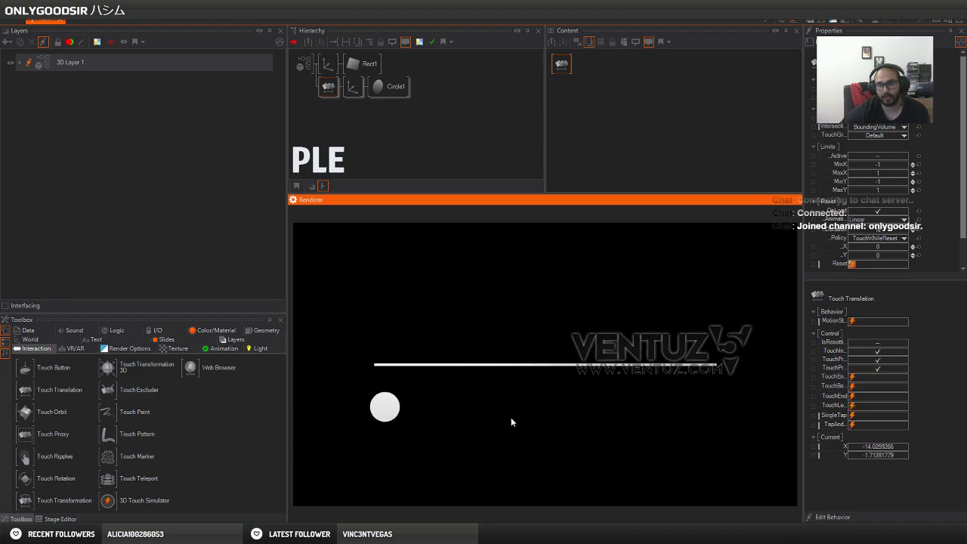
{"action": "left_click_drag", "start_coordinate": [645, 357], "coordinate": [521, 353]}
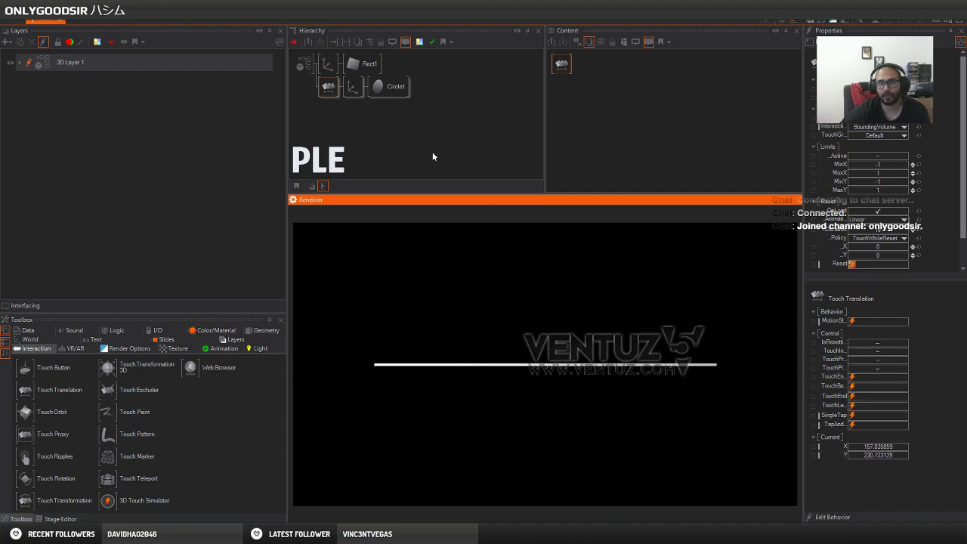
{"action": "left_click", "coordinate": [847, 248]}
{"action": "scroll", "coordinate": [847, 247], "scroll_direction": "down", "scroll_amount": 2}
{"action": "left_click", "coordinate": [852, 232]}
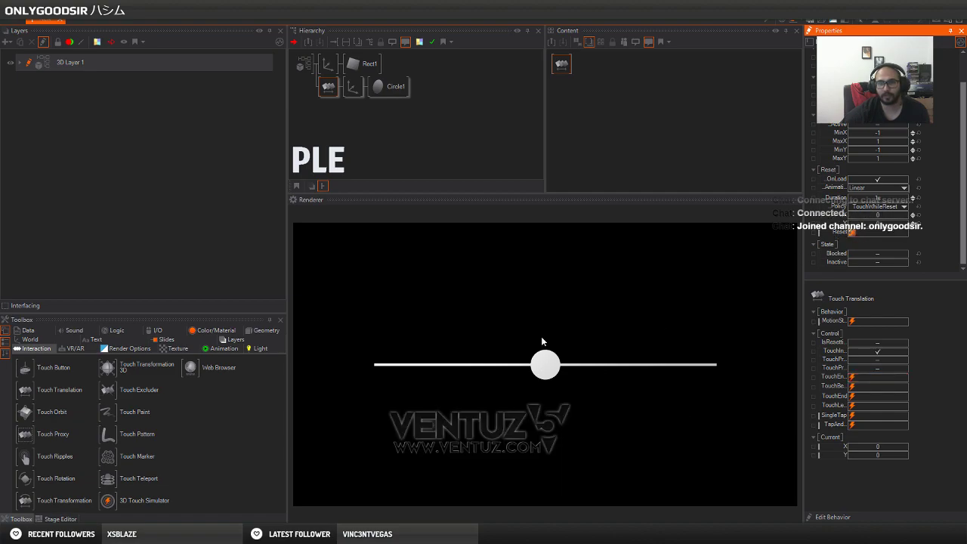
Widen the properties and preview panes, activate the Touch Translation limits, and test the circle's restricted movement.
{"action": "scroll", "coordinate": [820, 167], "scroll_direction": "up", "scroll_amount": 1}
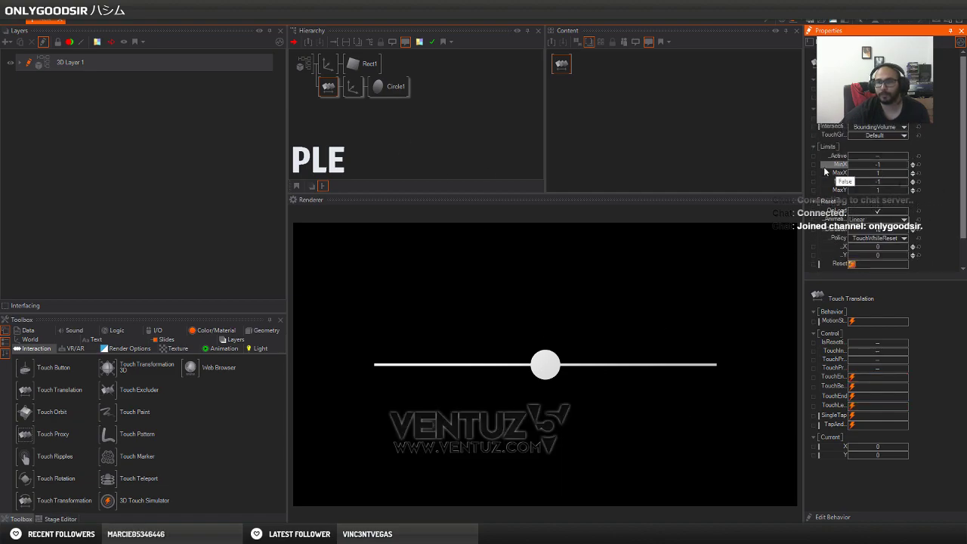
{"action": "left_click_drag", "start_coordinate": [804, 166], "coordinate": [697, 174]}
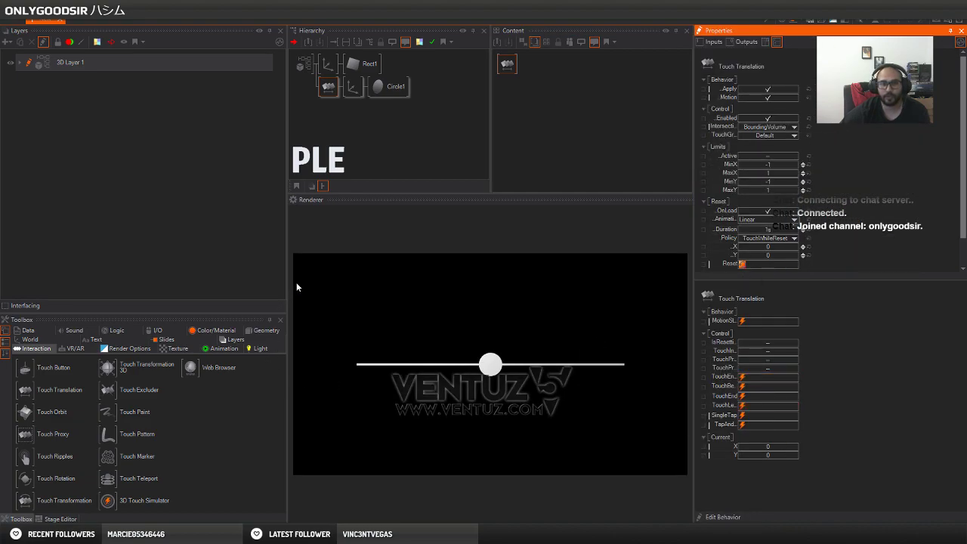
{"action": "left_click_drag", "start_coordinate": [287, 281], "coordinate": [228, 289]}
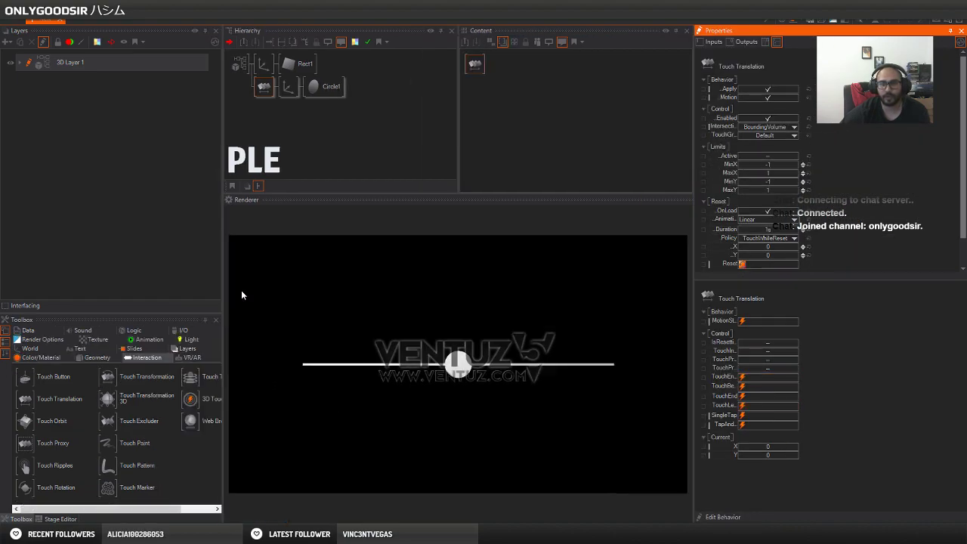
{"action": "left_click", "coordinate": [755, 156]}
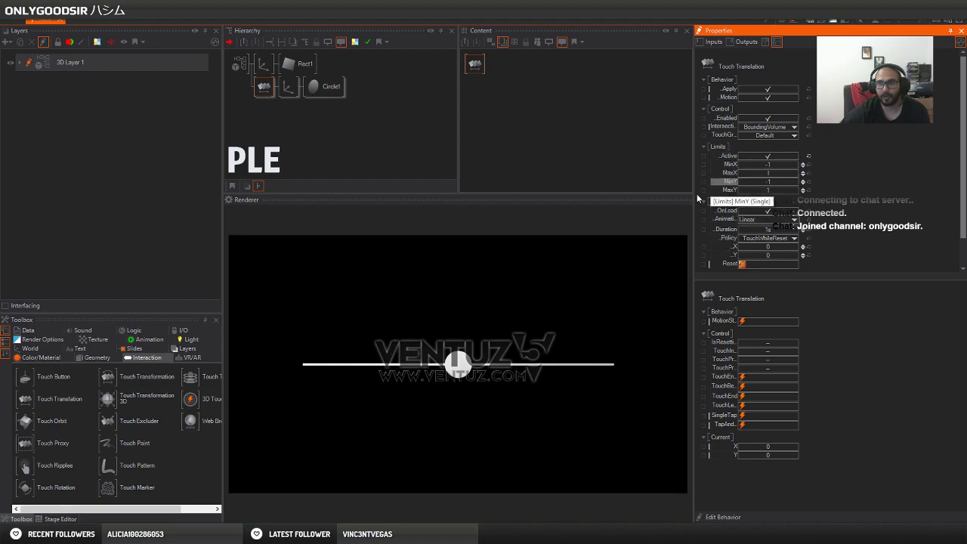
{"action": "left_click_drag", "start_coordinate": [466, 379], "coordinate": [504, 344]}
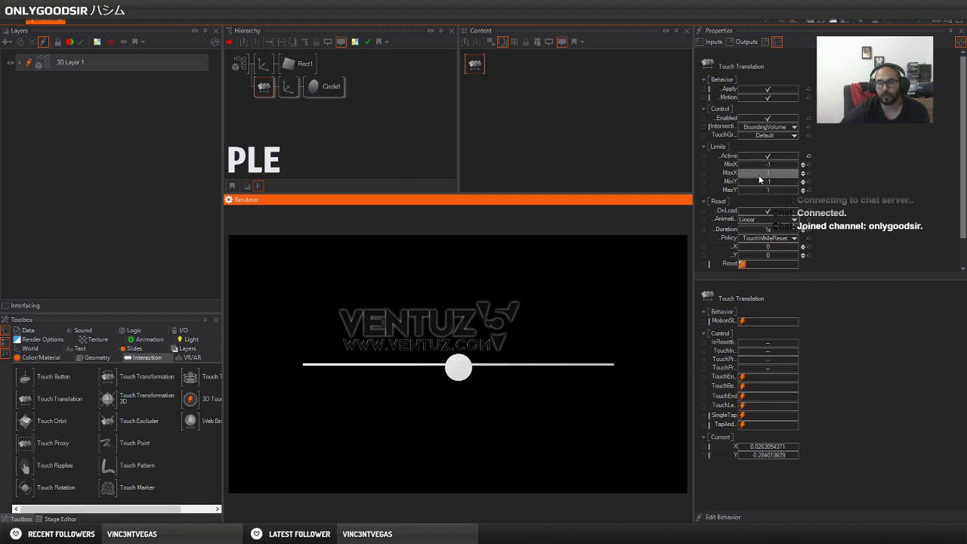
Set the Touch Translation's MinY and MaxY limits to 0 and test the circle's horizontal-only movement.
{"action": "left_click", "coordinate": [771, 182]}
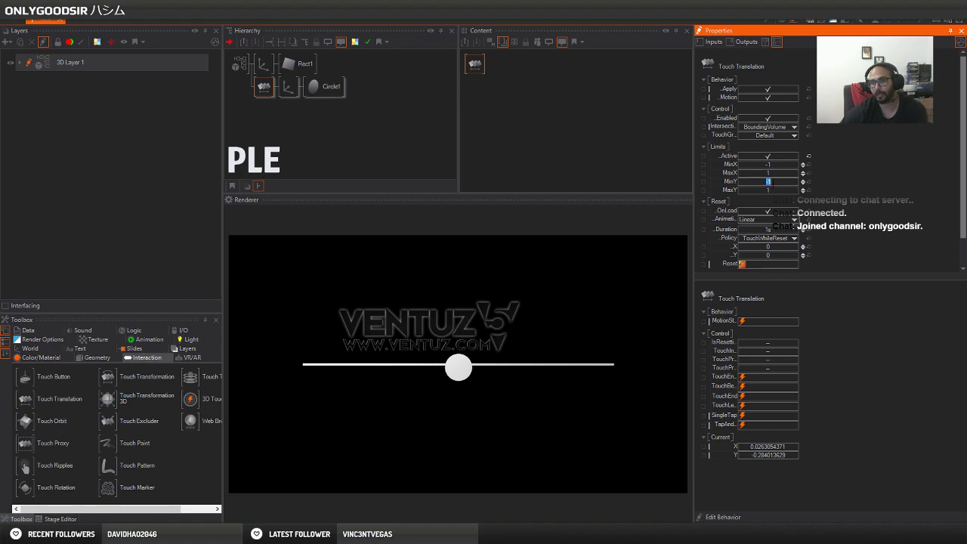
{"action": "type", "text": "0"}
{"action": "key", "text": "Return"}
{"action": "left_click", "coordinate": [777, 192]}
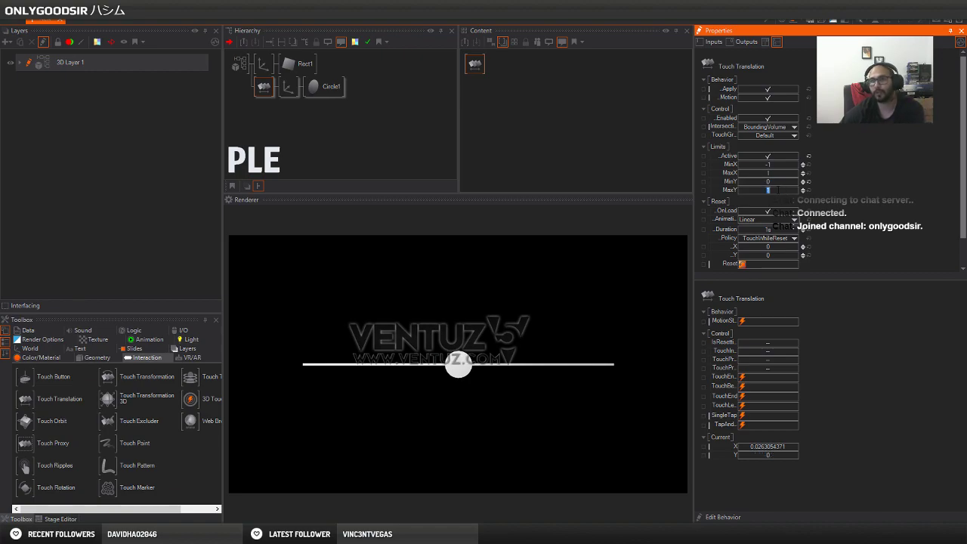
{"action": "type", "text": "0"}
{"action": "key", "text": "Return"}
{"action": "left_click_drag", "start_coordinate": [475, 369], "coordinate": [446, 366]}
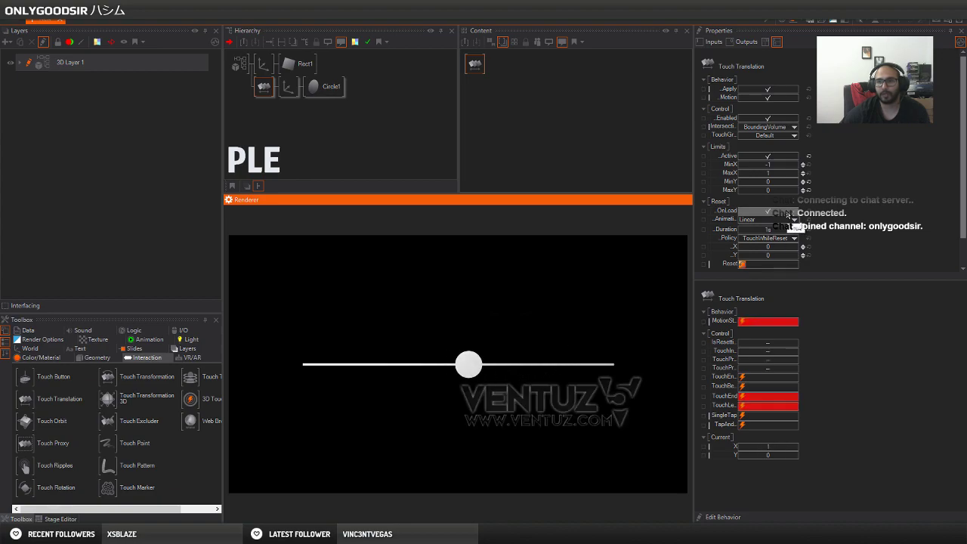
Lower the MinX limit in stages to -13.91, testing how far the circle travels toward the bar's left end.
{"action": "left_click", "coordinate": [788, 166]}
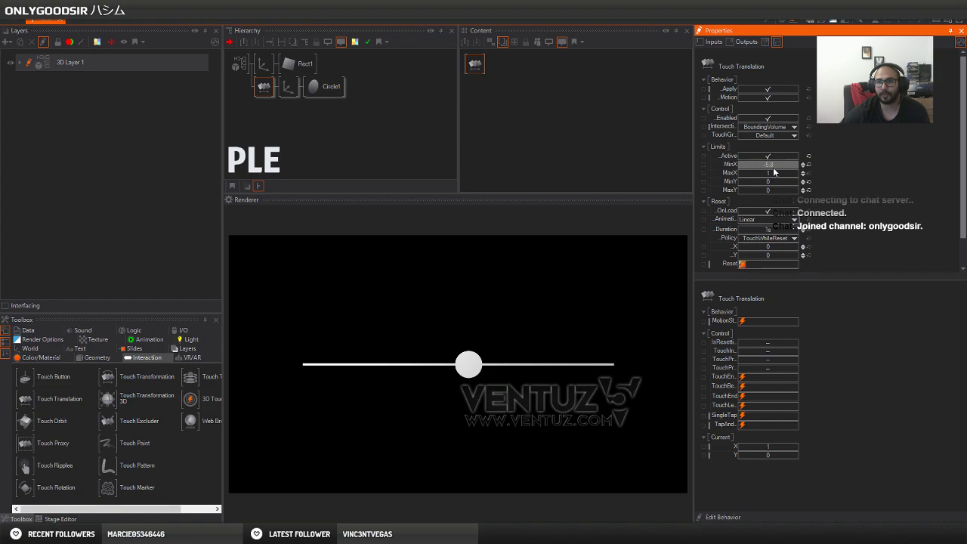
{"action": "left_click_drag", "start_coordinate": [773, 167], "coordinate": [767, 167]}
{"action": "left_click_drag", "start_coordinate": [464, 367], "coordinate": [345, 372]}
{"action": "left_click_drag", "start_coordinate": [794, 168], "coordinate": [783, 170]}
{"action": "left_click_drag", "start_coordinate": [375, 365], "coordinate": [273, 370]}
{"action": "left_click", "coordinate": [778, 168]}
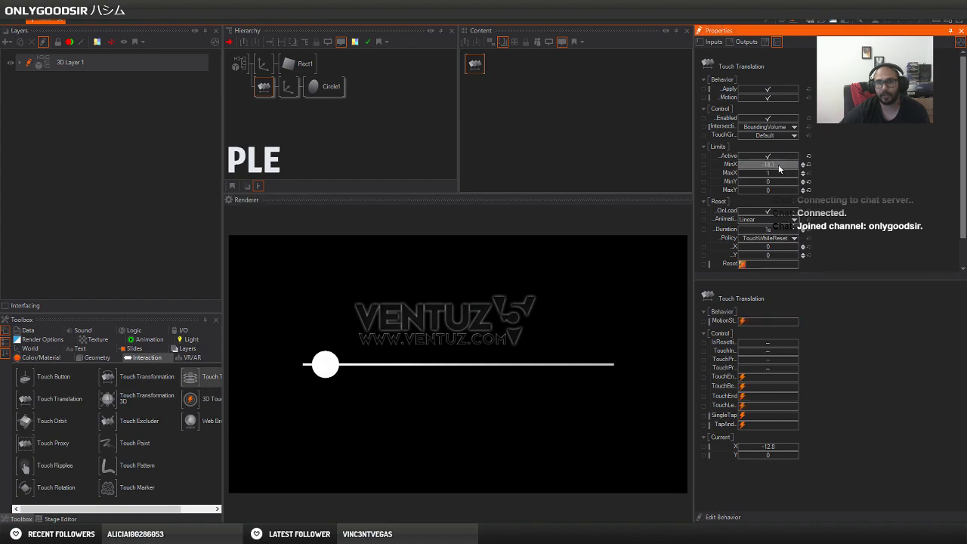
{"action": "left_click_drag", "start_coordinate": [318, 370], "coordinate": [245, 365]}
{"action": "left_click", "coordinate": [773, 166]}
{"action": "left_click_drag", "start_coordinate": [773, 166], "coordinate": [786, 166]}
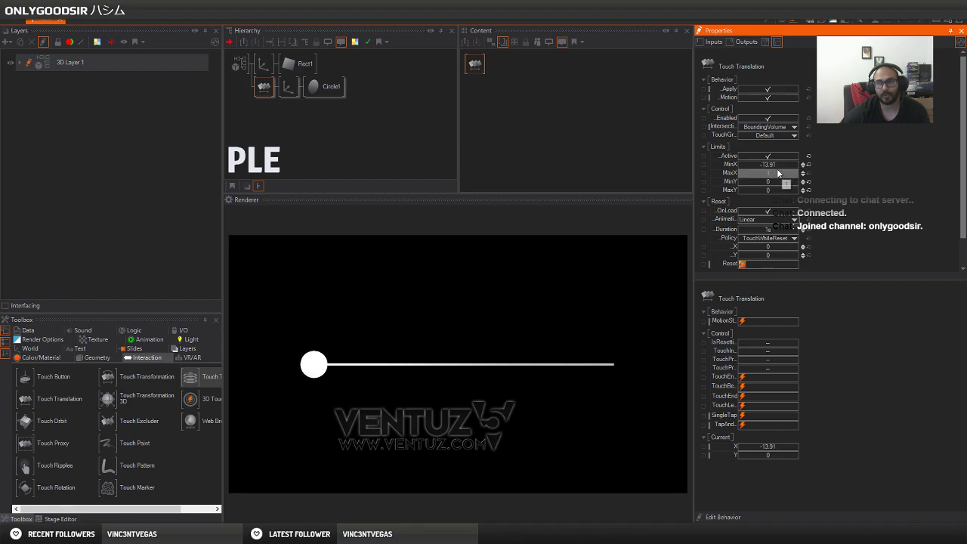
Set the MinX limit to -14 and test the circle's travel in both directions along the bar.
{"action": "left_click", "coordinate": [784, 165]}
{"action": "type", "text": "-"}
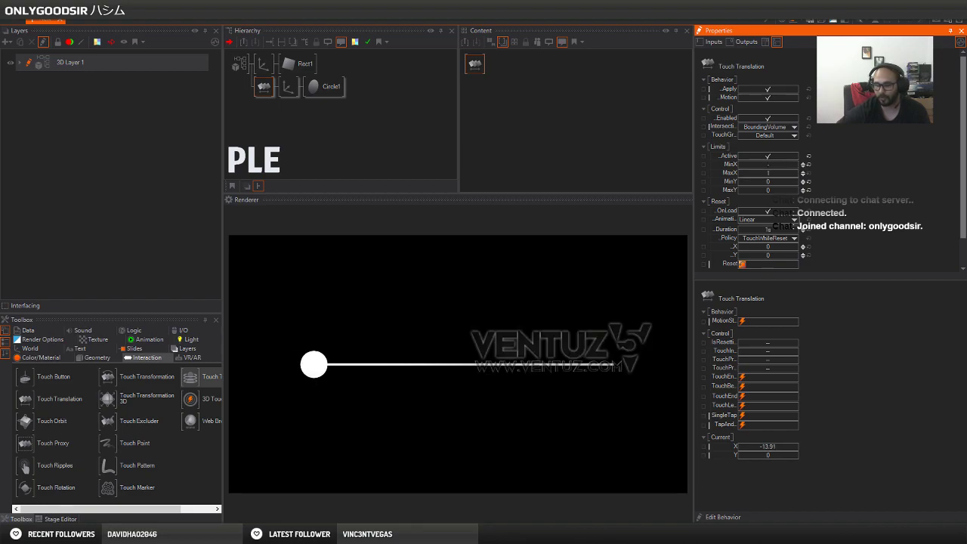
{"action": "type", "text": "14"}
{"action": "key", "text": "Return"}
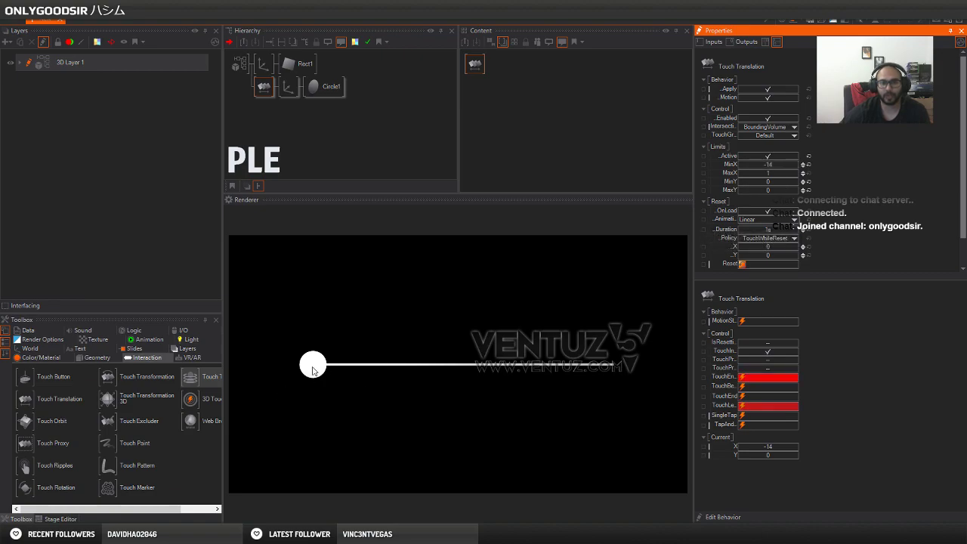
{"action": "left_click_drag", "start_coordinate": [313, 363], "coordinate": [657, 363]}
{"action": "left_click_drag", "start_coordinate": [378, 347], "coordinate": [260, 344]}
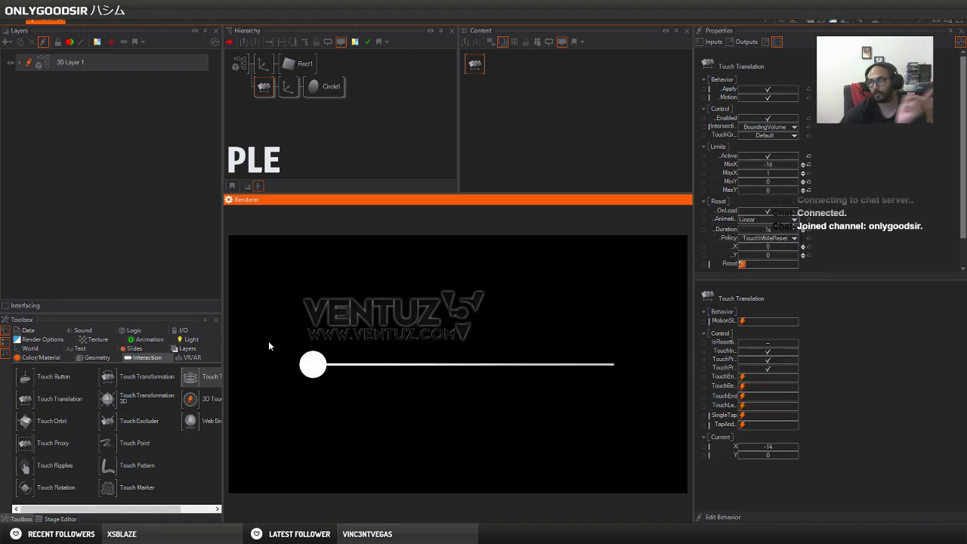
Set the MaxX limit to 14 and test sliding the circle along the full length of the bar.
{"action": "left_click", "coordinate": [786, 172]}
{"action": "type", "text": "14"}
{"action": "key", "text": "Return"}
{"action": "left_click_drag", "start_coordinate": [312, 373], "coordinate": [507, 373]}
{"action": "left_click_drag", "start_coordinate": [697, 329], "coordinate": [621, 365]}
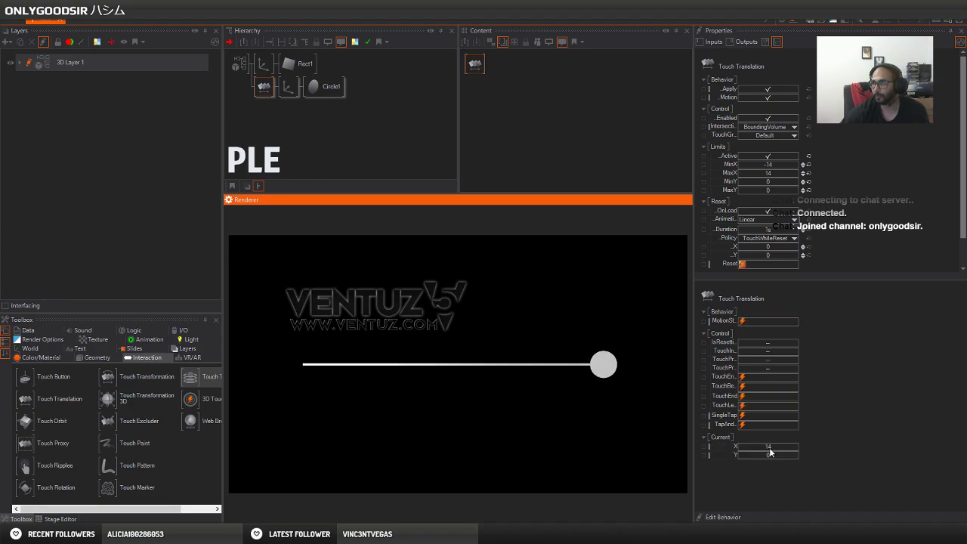
{"action": "left_click_drag", "start_coordinate": [590, 364], "coordinate": [516, 365]}
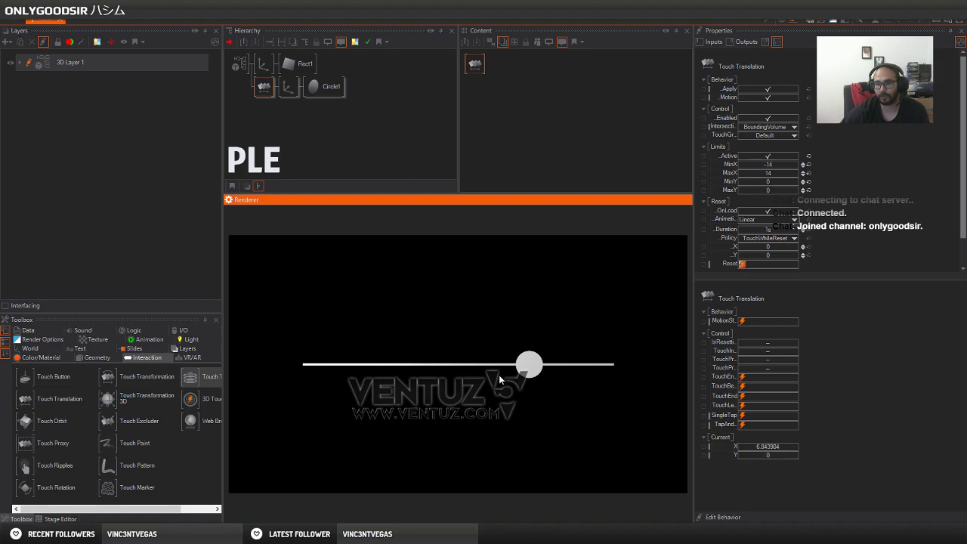
{"action": "left_click_drag", "start_coordinate": [525, 365], "coordinate": [443, 364]}
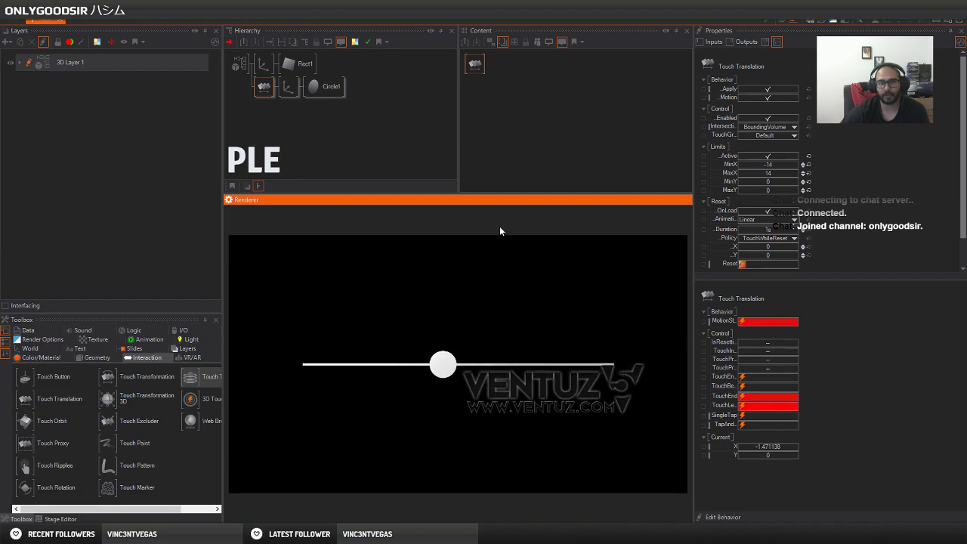
Add an Axis node as a new branch below the Touch Translation and attach a Cube geometry to it.
{"action": "left_click", "coordinate": [371, 132]}
{"action": "double_click", "coordinate": [303, 137]}
{"action": "type", "text": "ax"}
{"action": "left_click_drag", "start_coordinate": [321, 159], "coordinate": [273, 111]}
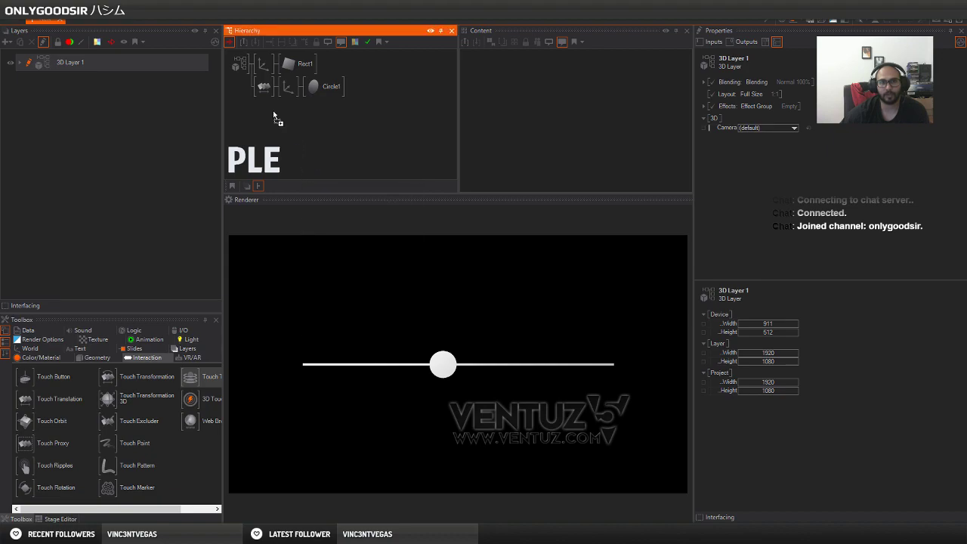
{"action": "left_click", "coordinate": [265, 104]}
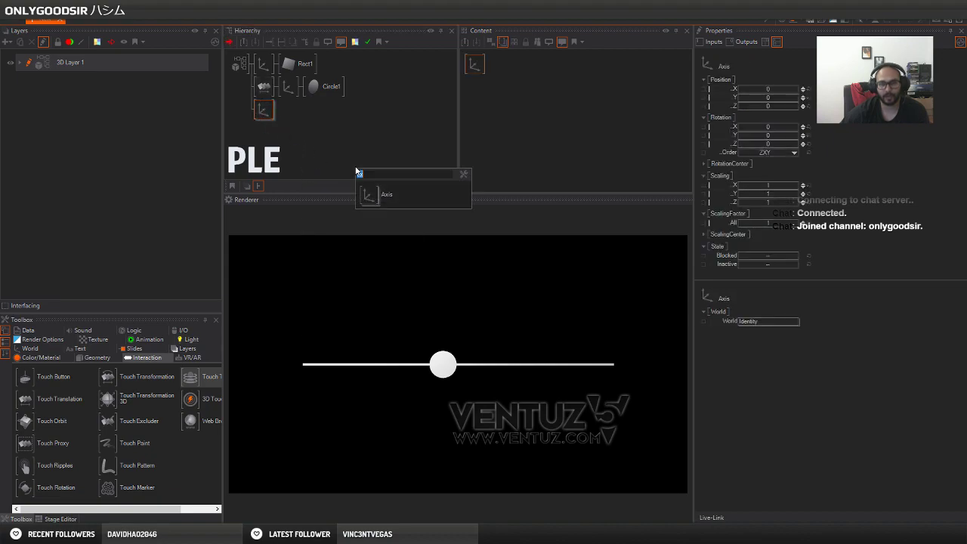
{"action": "type", "text": "cube"}
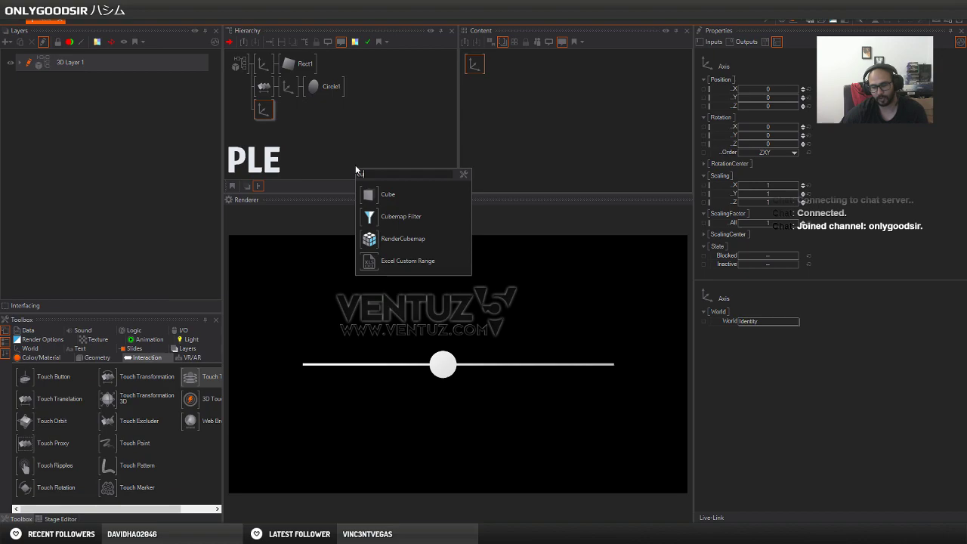
{"action": "left_click", "coordinate": [367, 194]}
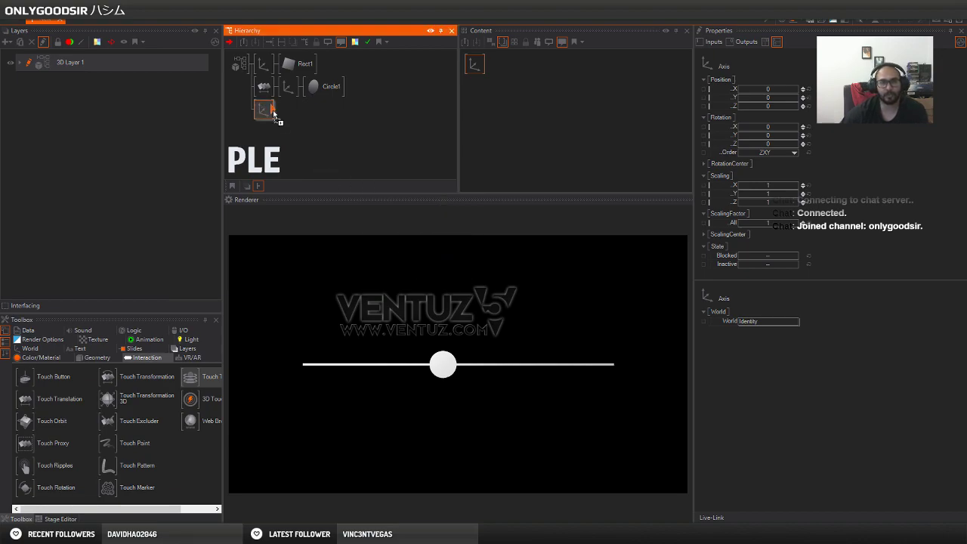
{"action": "left_click", "coordinate": [273, 112]}
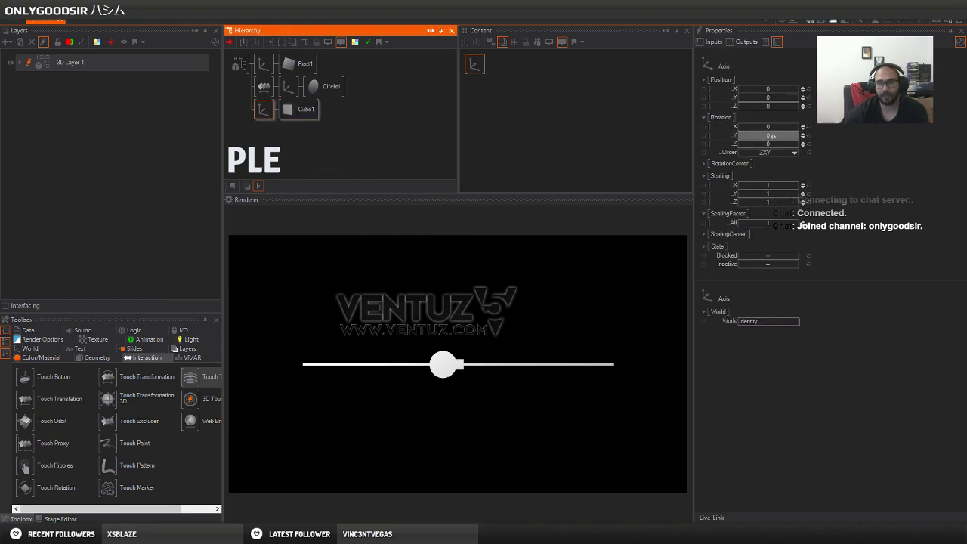
Place the cube above the slider at Y position 6.3 with an overall scaling factor of 4.44 and Y rotation 362.
{"action": "mouse_move", "coordinate": [798, 141]}
{"action": "left_mouse_down"}
{"action": "mouse_move", "coordinate": [771, 138]}
{"action": "mouse_move", "coordinate": [799, 139]}
{"action": "left_mouse_up"}
{"action": "left_click_drag", "start_coordinate": [769, 224], "coordinate": [774, 210]}
{"action": "mouse_move", "coordinate": [768, 135]}
{"action": "left_mouse_down"}
{"action": "mouse_move", "coordinate": [799, 137]}
{"action": "mouse_move", "coordinate": [740, 142]}
{"action": "mouse_move", "coordinate": [800, 139]}
{"action": "mouse_move", "coordinate": [777, 138]}
{"action": "left_mouse_up"}
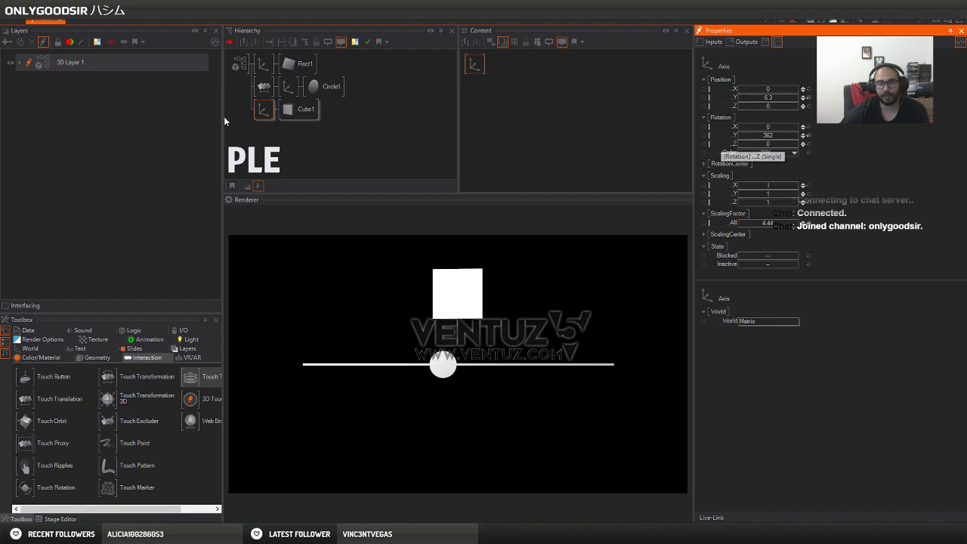
Show the cube's axis together with the Touch Translation in the content view and spread the two nodes apart.
{"action": "left_click", "coordinate": [264, 109]}
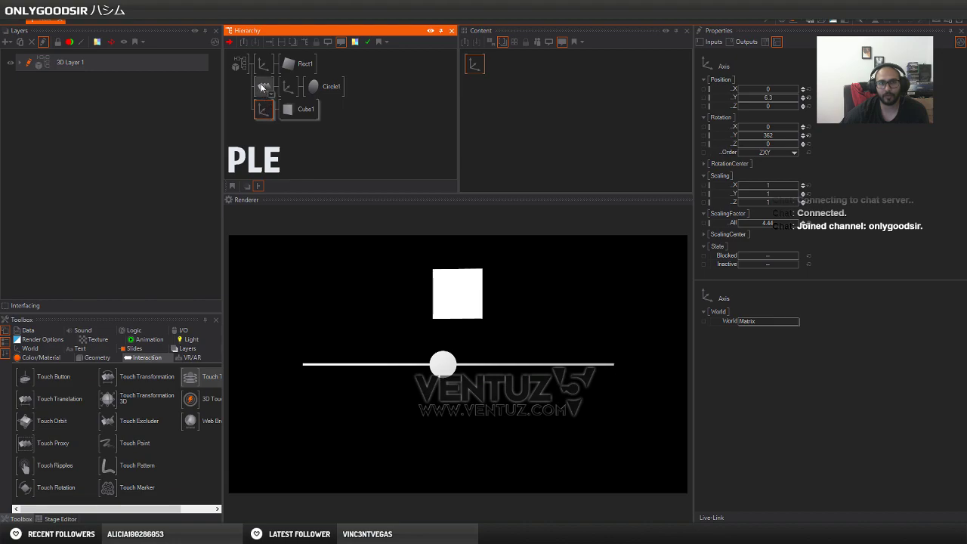
{"action": "left_click", "coordinate": [264, 88]}
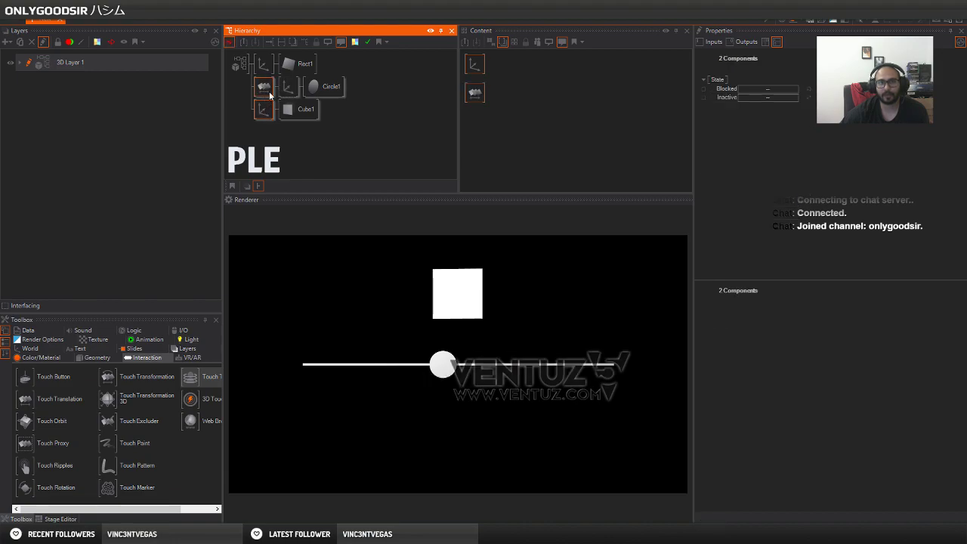
{"action": "left_click", "coordinate": [530, 117]}
{"action": "left_click_drag", "start_coordinate": [471, 94], "coordinate": [485, 123]}
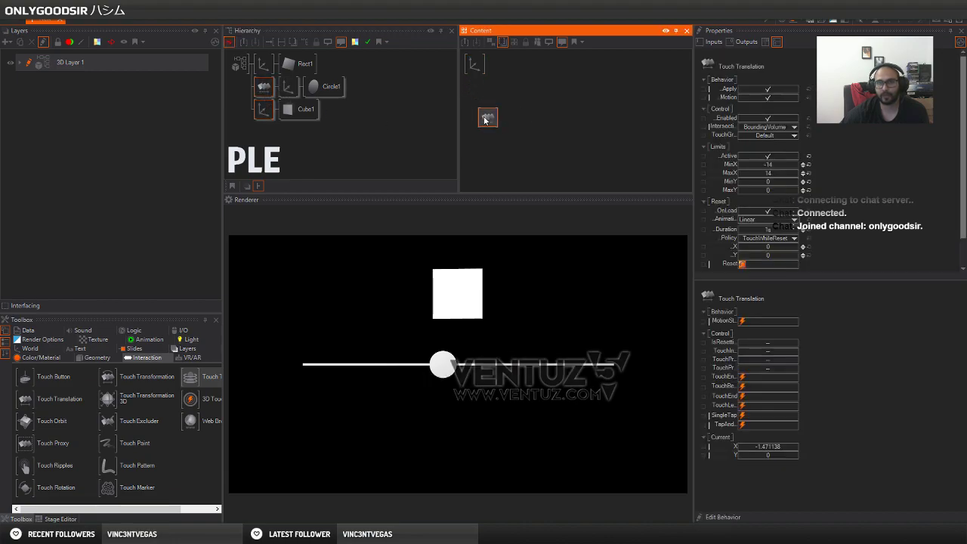
{"action": "left_click_drag", "start_coordinate": [474, 70], "coordinate": [550, 90]}
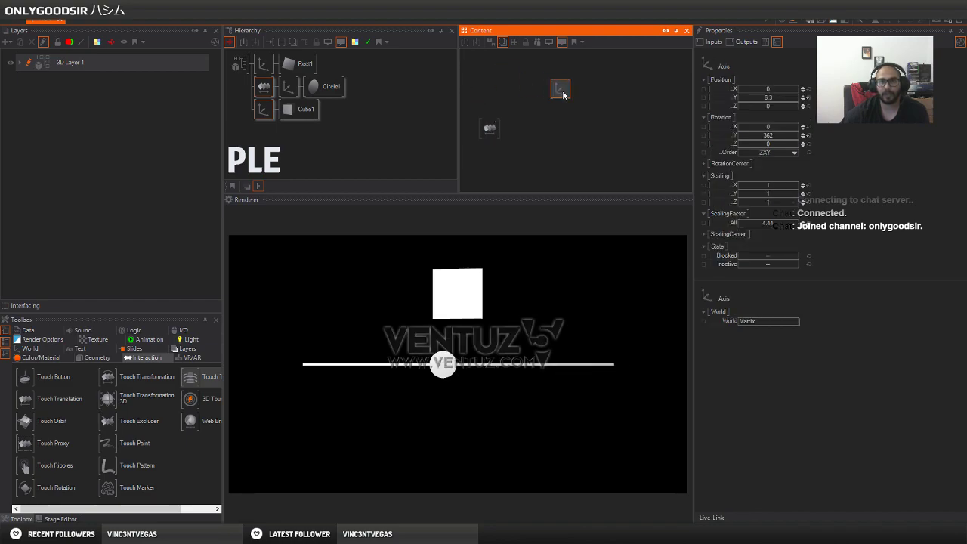
Bind the cube axis's Y rotation to the Touch Translation's Current X output and test rotating the cube with the slider.
{"action": "left_click_drag", "start_coordinate": [723, 139], "coordinate": [493, 133]}
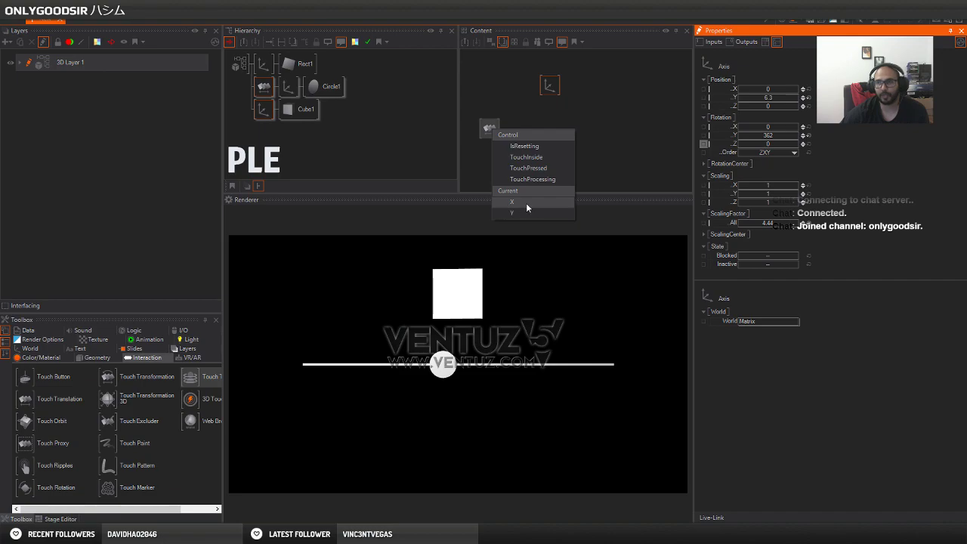
{"action": "left_click_drag", "start_coordinate": [527, 208], "coordinate": [526, 205]}
{"action": "left_click_drag", "start_coordinate": [490, 134], "coordinate": [489, 152]}
{"action": "left_click_drag", "start_coordinate": [446, 365], "coordinate": [287, 364]}
{"action": "left_click_drag", "start_coordinate": [549, 85], "coordinate": [545, 106]}
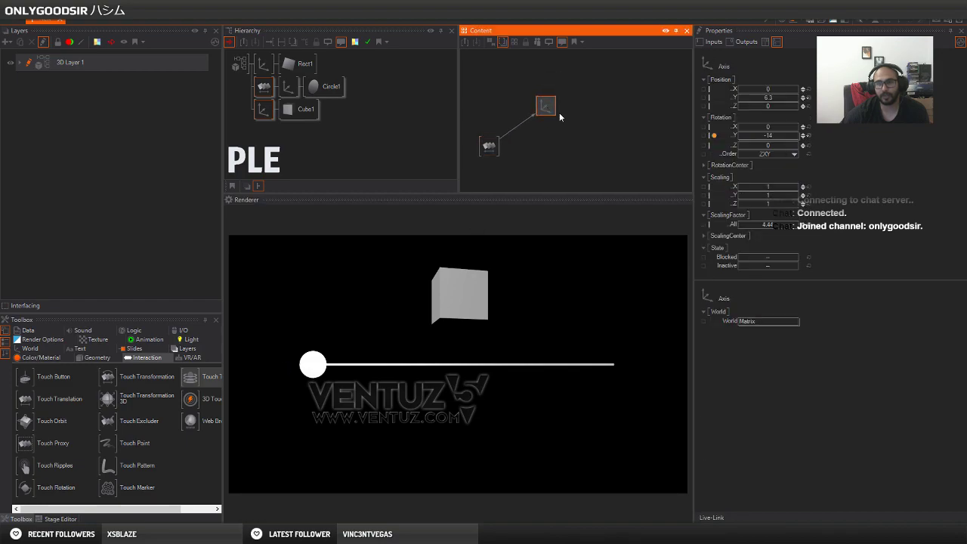
{"action": "mouse_move", "coordinate": [314, 367]}
{"action": "left_mouse_down"}
{"action": "mouse_move", "coordinate": [634, 358]}
{"action": "mouse_move", "coordinate": [302, 370]}
{"action": "left_mouse_up"}
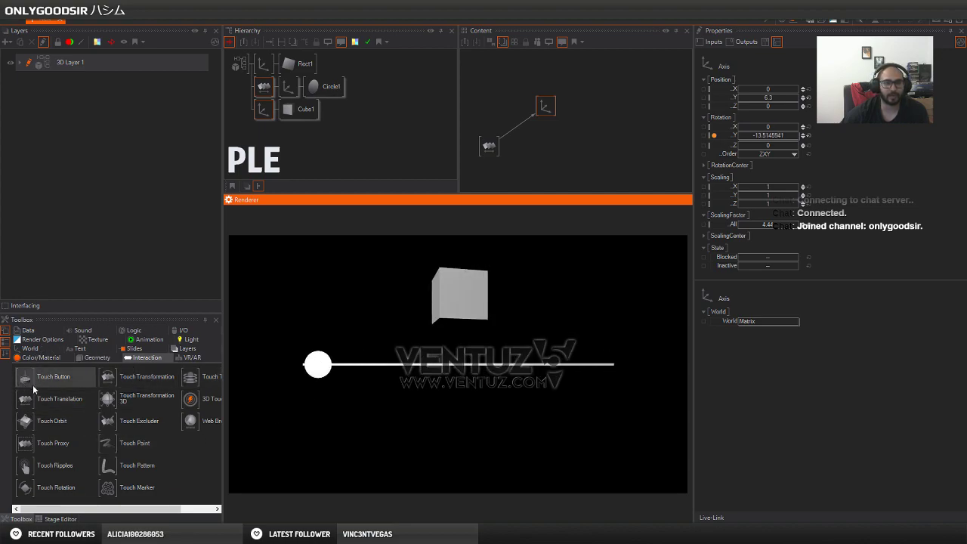
Insert a Clipping math effect into the link between the Touch Translation and the cube's axis, and space out the nodes.
{"action": "left_click", "coordinate": [135, 334]}
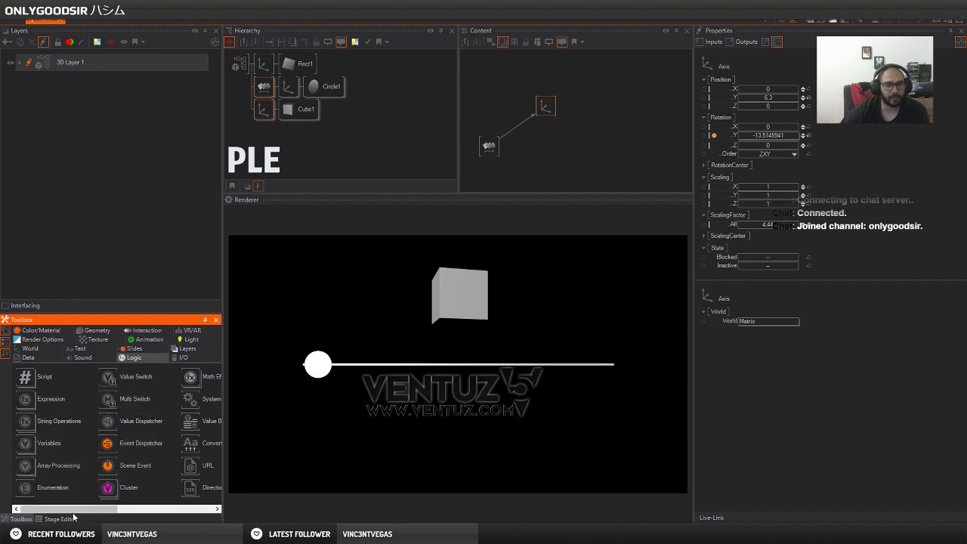
{"action": "left_click_drag", "start_coordinate": [74, 510], "coordinate": [111, 510]}
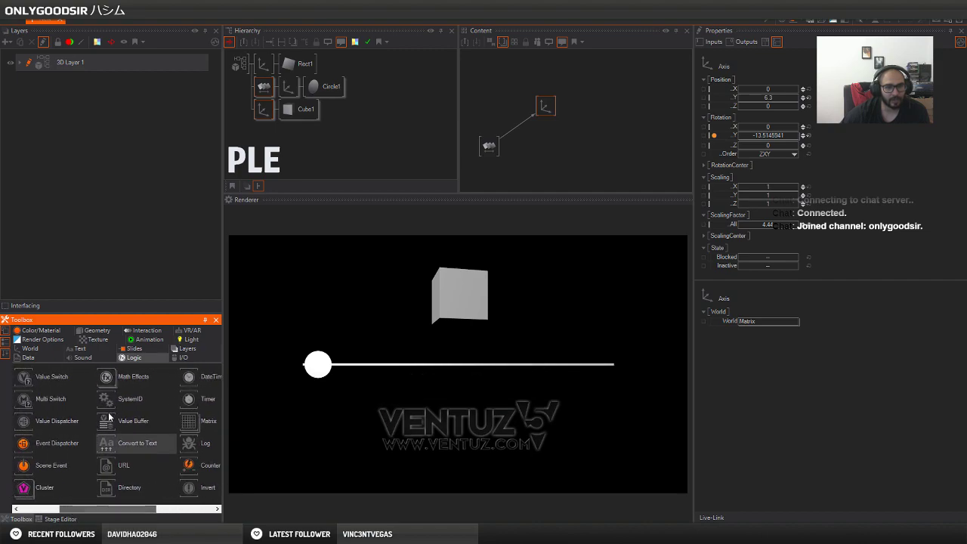
{"action": "left_click", "coordinate": [106, 378]}
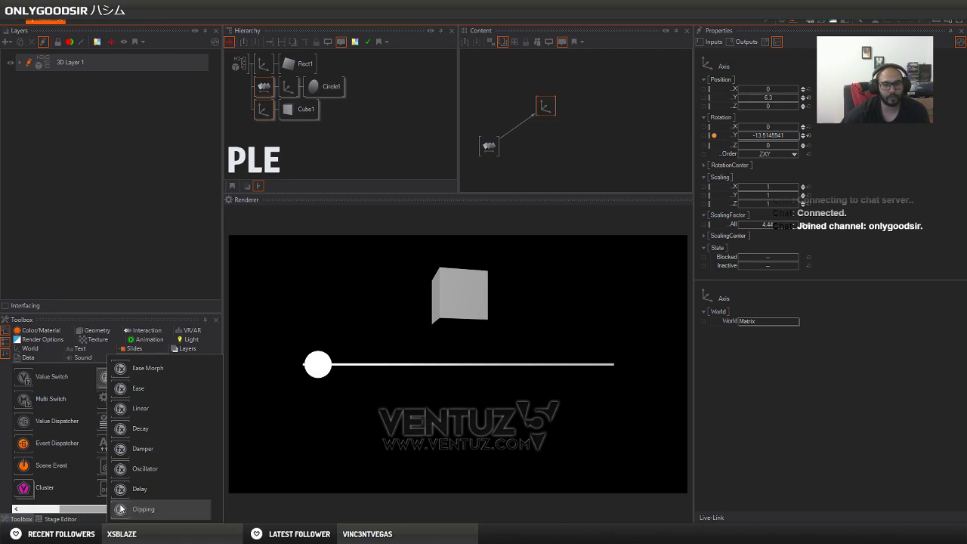
{"action": "left_click_drag", "start_coordinate": [121, 509], "coordinate": [451, 176]}
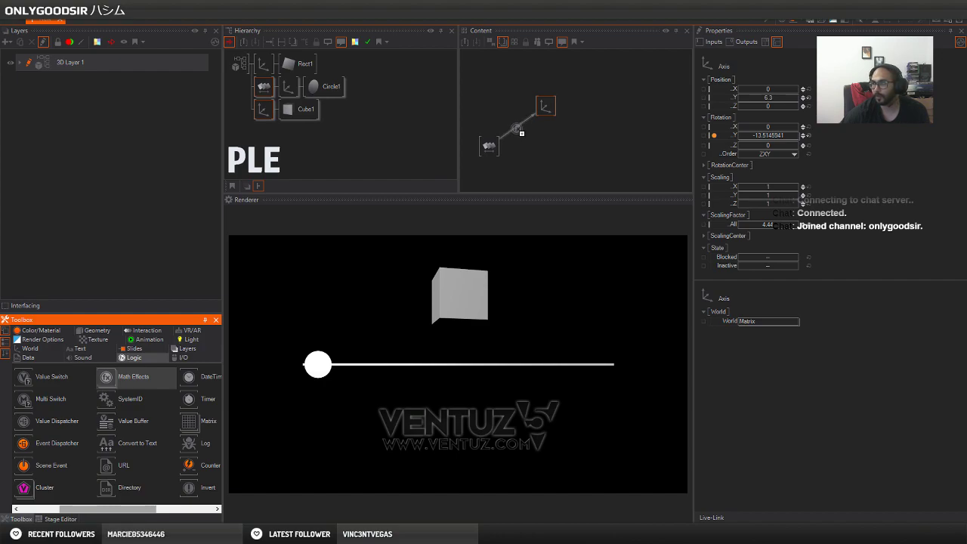
{"action": "left_click_drag", "start_coordinate": [517, 132], "coordinate": [557, 106]}
{"action": "left_click", "coordinate": [546, 161]}
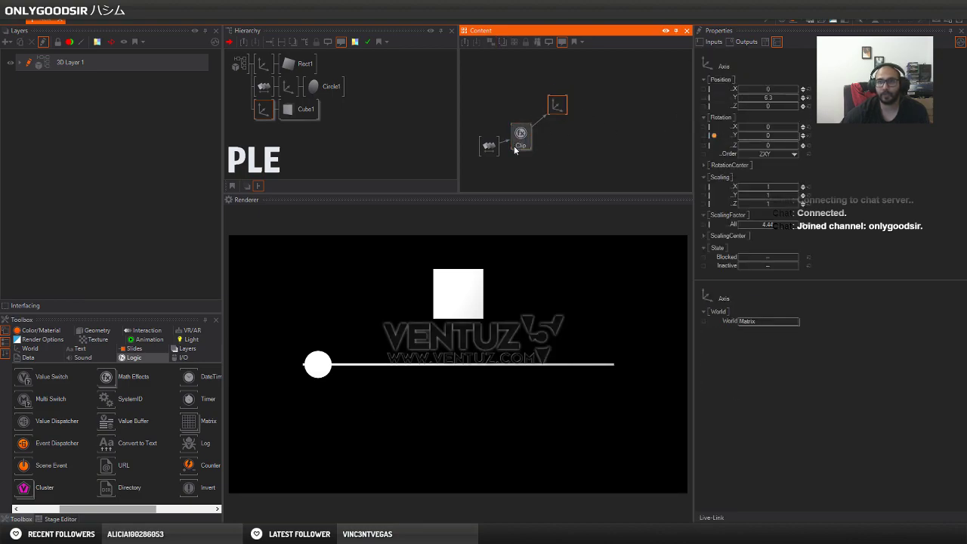
{"action": "left_click_drag", "start_coordinate": [515, 146], "coordinate": [486, 151]}
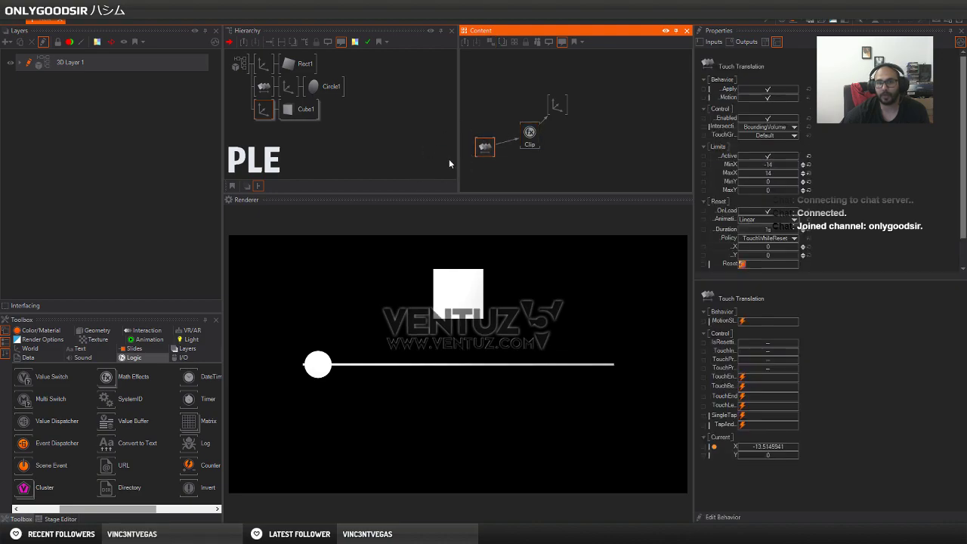
Set the Clip node's input range to MinIn -14 and MaxIn 14.
{"action": "left_click", "coordinate": [527, 136]}
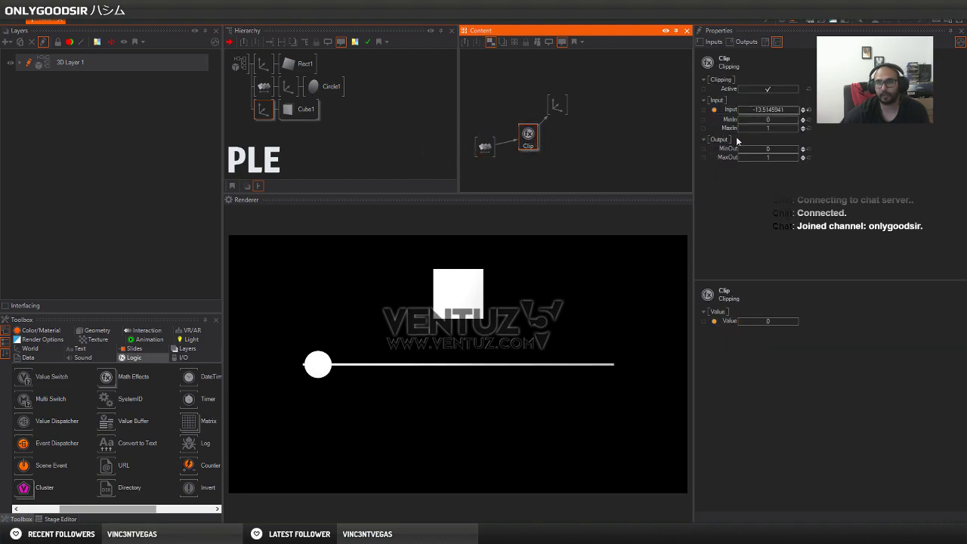
{"action": "left_click", "coordinate": [768, 120]}
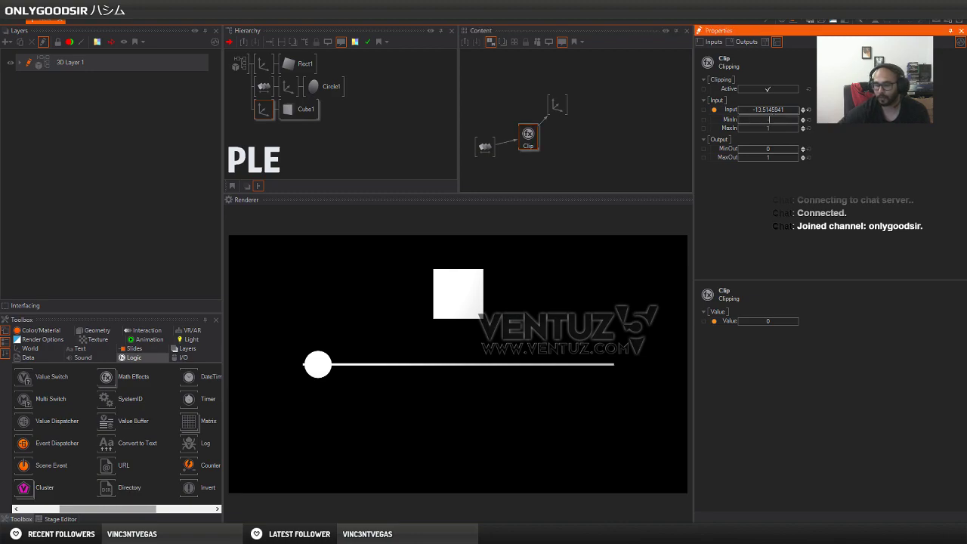
{"action": "key", "text": "Return"}
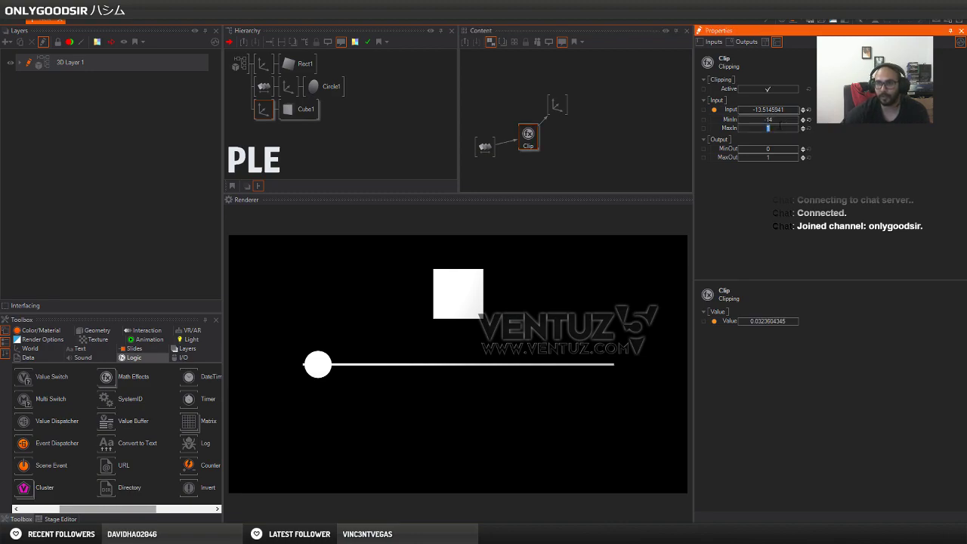
{"action": "type", "text": "14"}
{"action": "key", "text": "Return"}
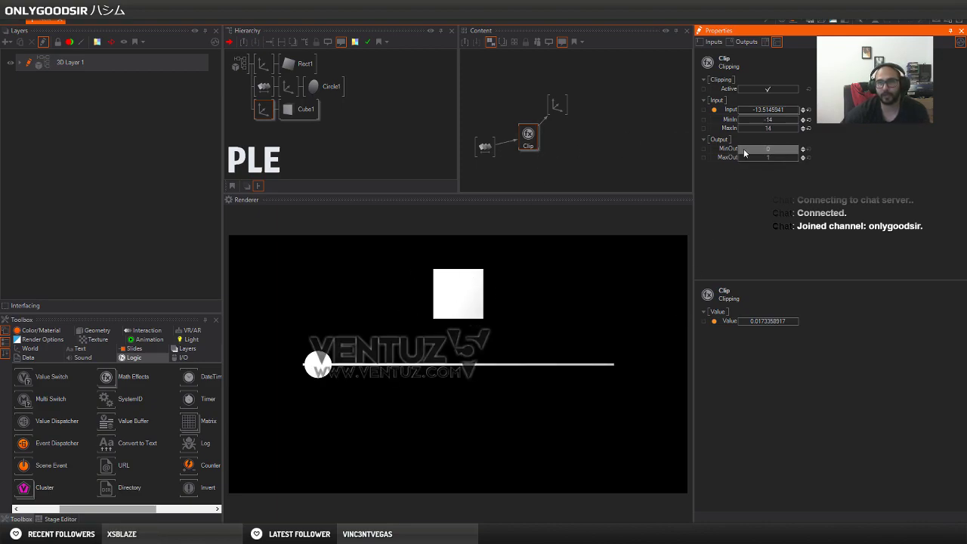
Set the Clip node's MaxOut to 360 and test the cube's rotation by sliding the handle across the track.
{"action": "left_click", "coordinate": [778, 157]}
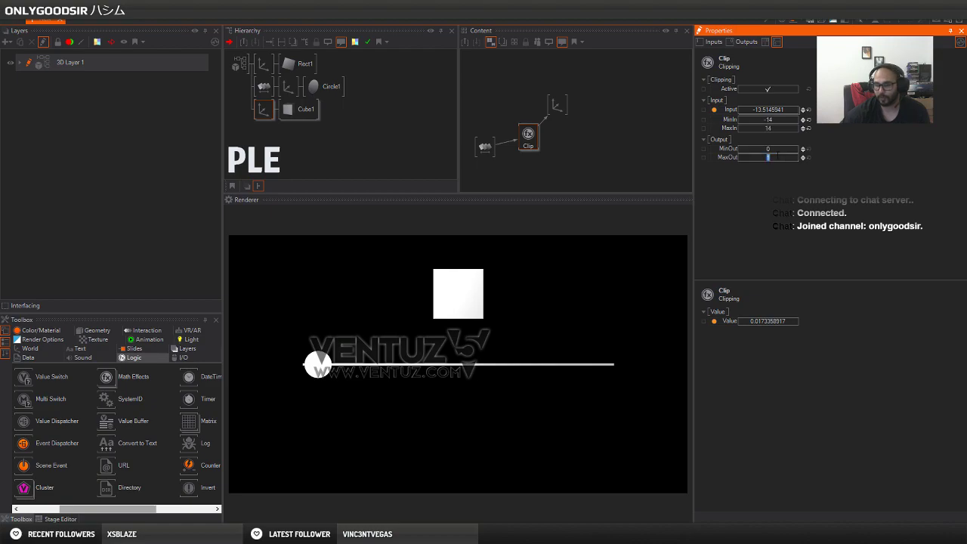
{"action": "type", "text": "360"}
{"action": "key", "text": "Return"}
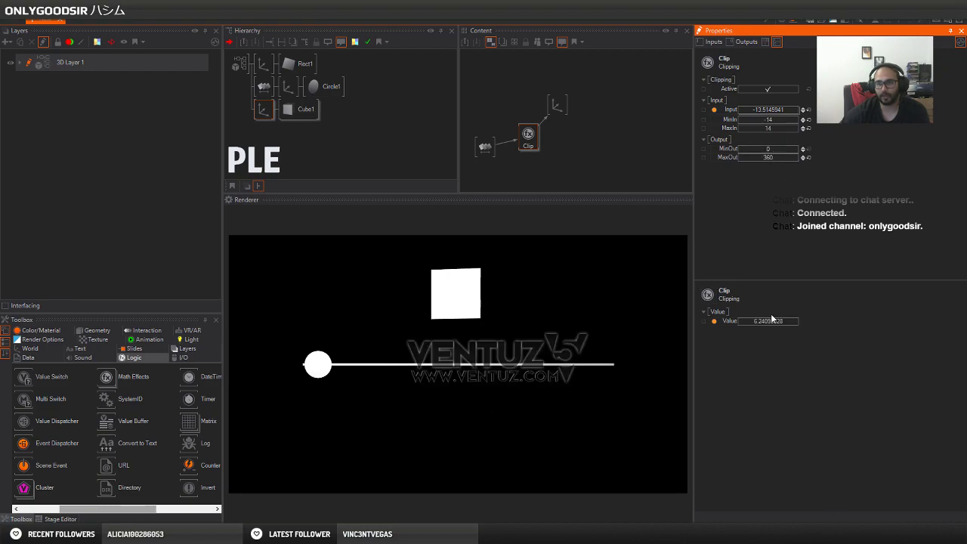
{"action": "left_click_drag", "start_coordinate": [329, 371], "coordinate": [617, 370]}
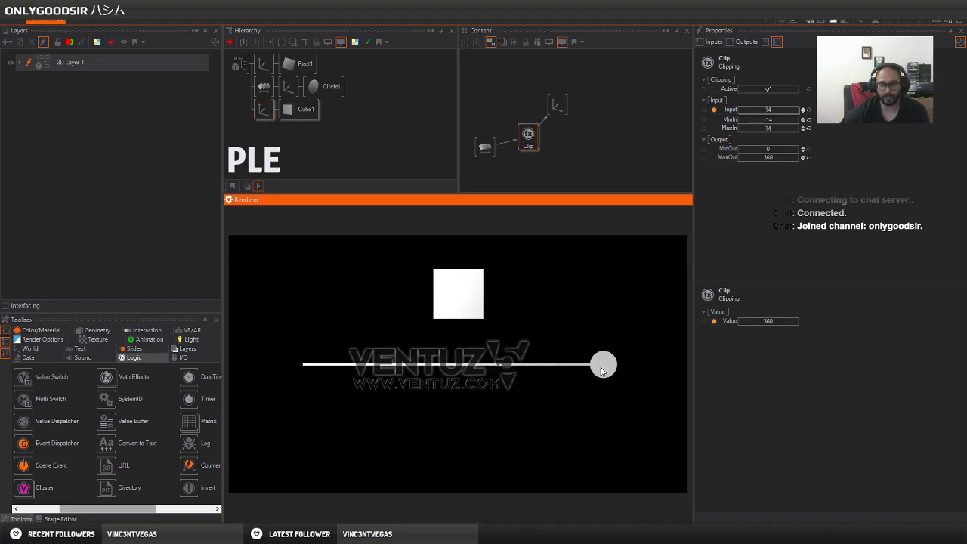
{"action": "left_click_drag", "start_coordinate": [600, 371], "coordinate": [459, 366]}
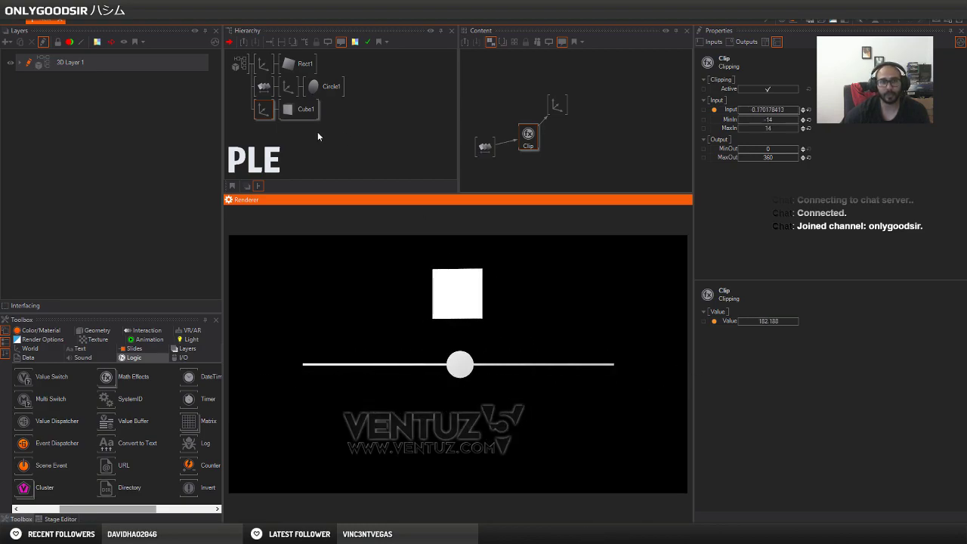
Set the Touch Translation's Tick Spacing to 2.0 in its behavior settings and test how the handle snaps.
{"action": "left_click", "coordinate": [263, 88]}
{"action": "mouse_move", "coordinate": [493, 147]}
{"action": "left_mouse_down"}
{"action": "mouse_move", "coordinate": [502, 153]}
{"action": "mouse_move", "coordinate": [497, 111]}
{"action": "mouse_move", "coordinate": [486, 135]}
{"action": "left_mouse_up"}
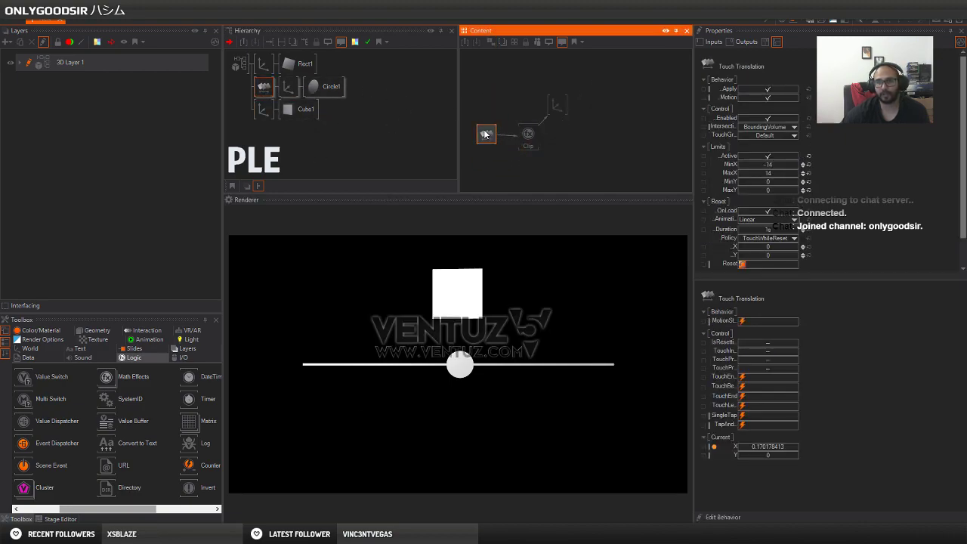
{"action": "left_click", "coordinate": [720, 517]}
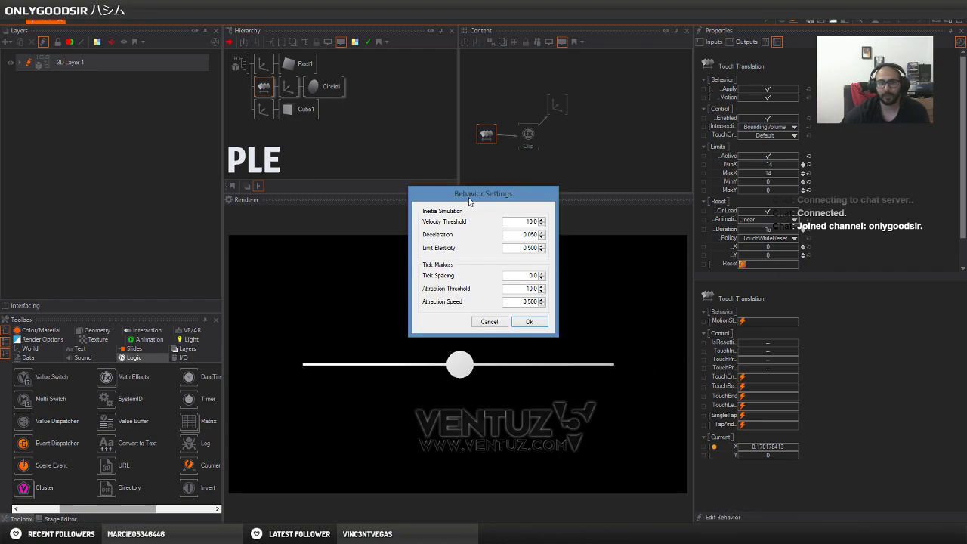
{"action": "left_click_drag", "start_coordinate": [469, 199], "coordinate": [621, 139]}
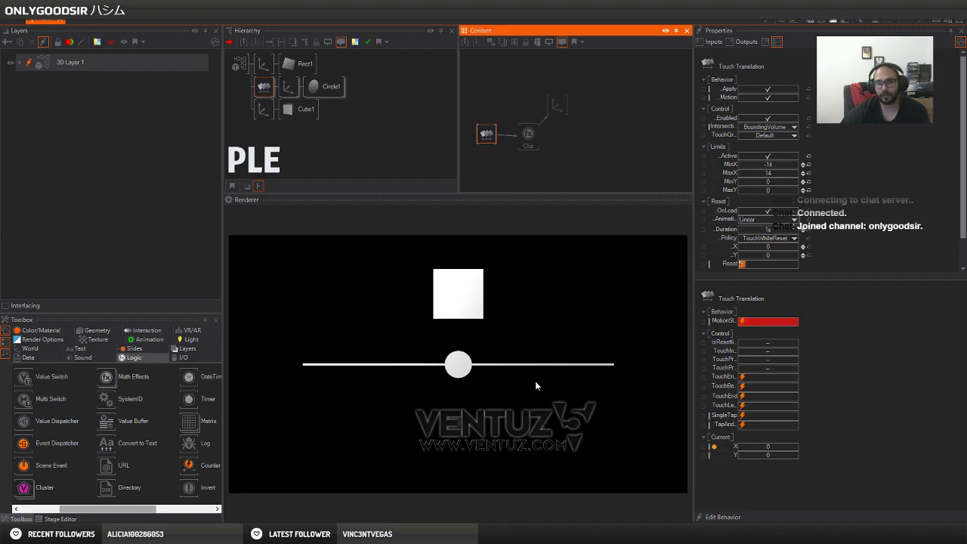
{"action": "left_click_drag", "start_coordinate": [458, 365], "coordinate": [351, 362]}
{"action": "left_click_drag", "start_coordinate": [484, 373], "coordinate": [332, 366]}
Set the Touch Translation's Tick Spacing back to 0.0 in its behavior settings and test the handle's free movement.
{"action": "left_click", "coordinate": [722, 518]}
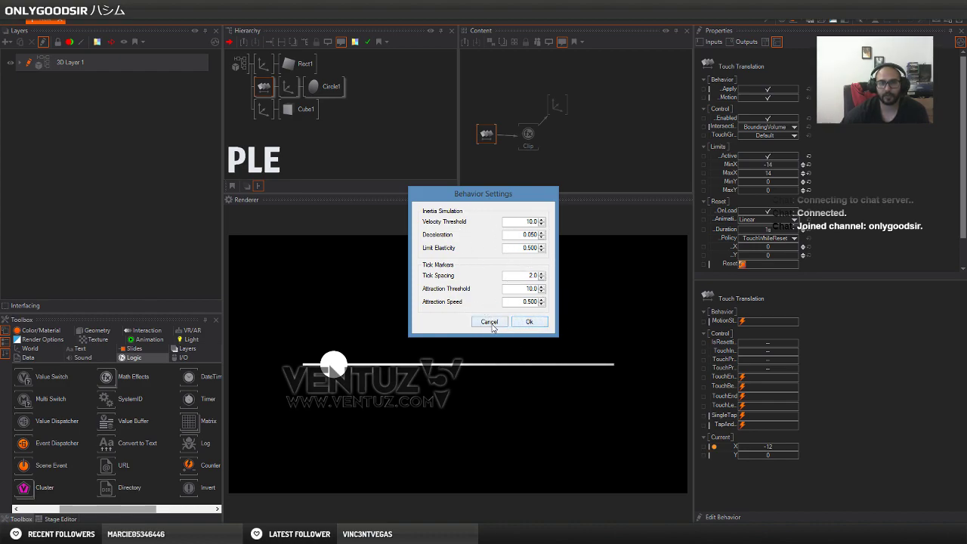
{"action": "left_click", "coordinate": [542, 278]}
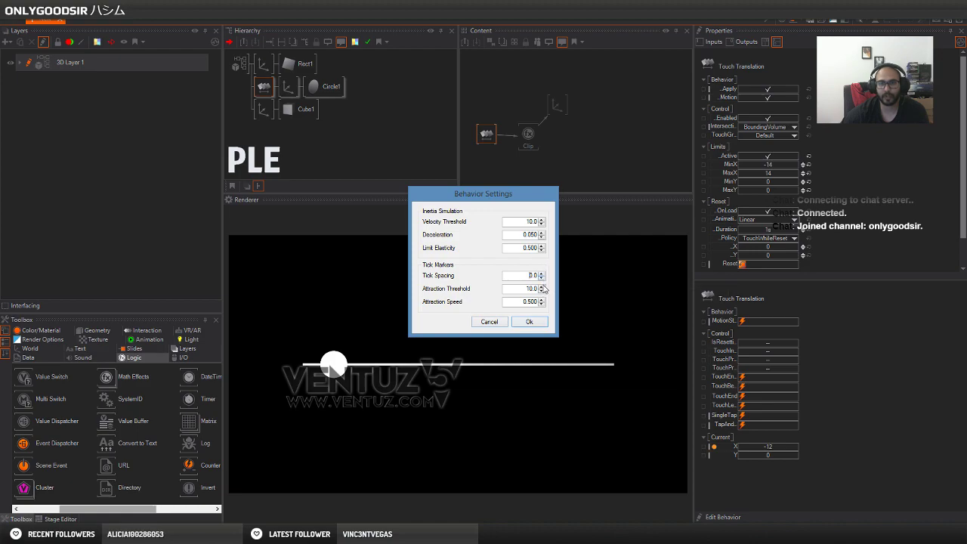
{"action": "left_click", "coordinate": [537, 323]}
{"action": "left_click_drag", "start_coordinate": [458, 365], "coordinate": [477, 365]}
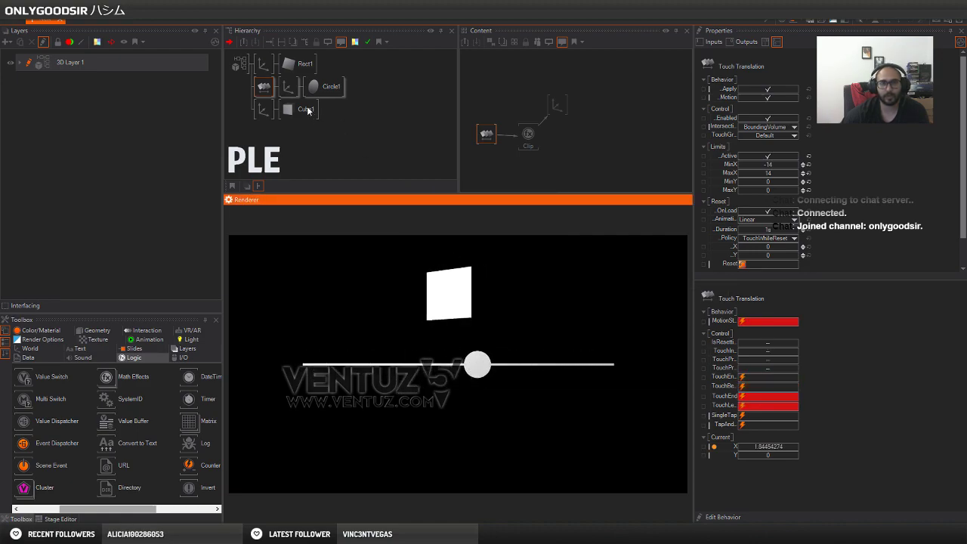
Move the cube's axis to X position 8.8 and test its rotation with the slider handle.
{"action": "left_click", "coordinate": [266, 107]}
{"action": "left_click_drag", "start_coordinate": [773, 89], "coordinate": [804, 88]}
{"action": "left_click_drag", "start_coordinate": [483, 365], "coordinate": [349, 353]}
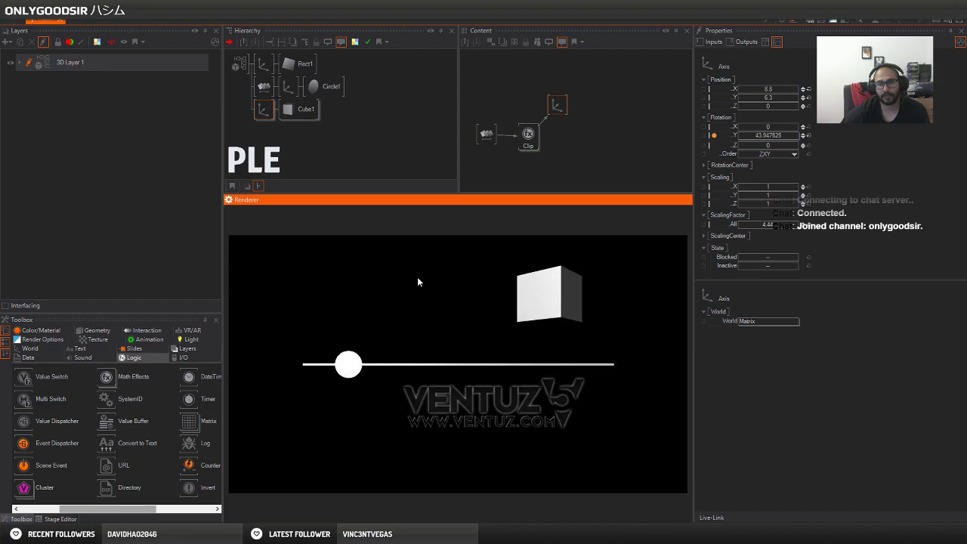
Add a new axis below the cube's branch and attach a Text 3D node to it in the hierarchy.
{"action": "left_click", "coordinate": [302, 142]}
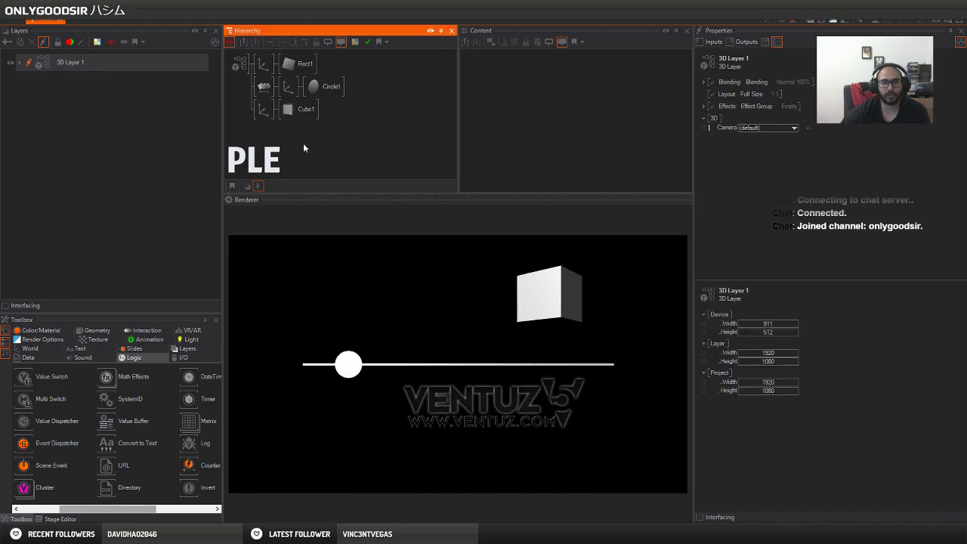
{"action": "type", "text": "al"}
{"action": "left_click_drag", "start_coordinate": [317, 176], "coordinate": [263, 119]}
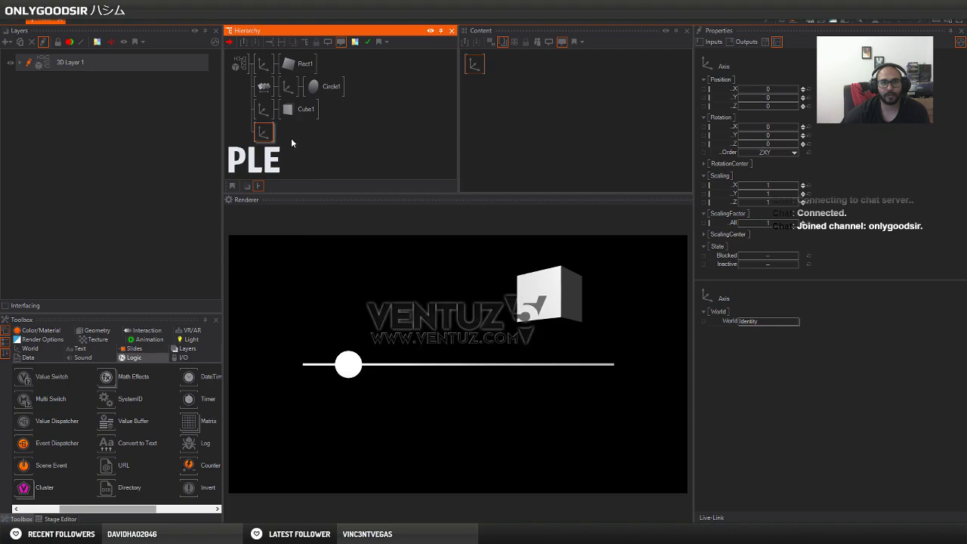
{"action": "double_click", "coordinate": [291, 137]}
{"action": "type", "text": "te"}
{"action": "left_click", "coordinate": [306, 189]}
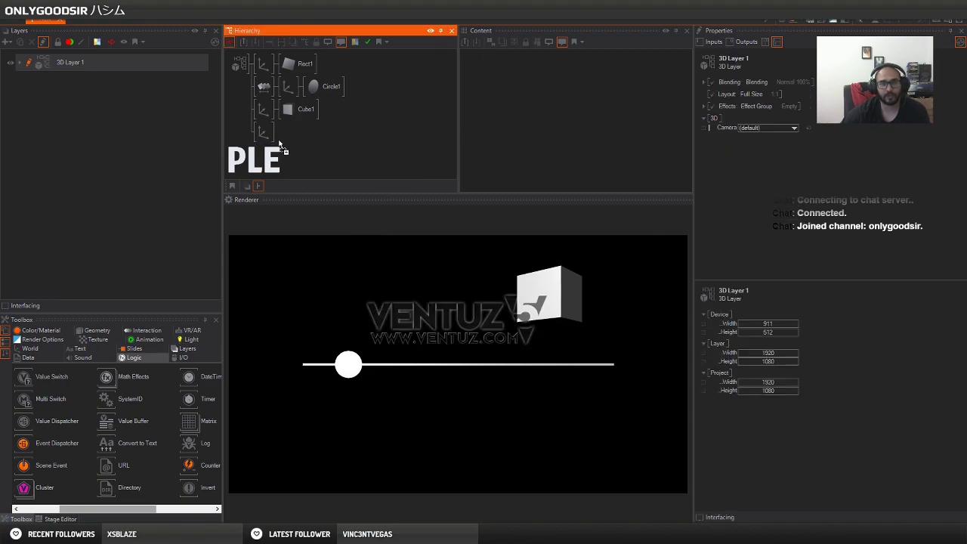
{"action": "left_click", "coordinate": [270, 142]}
{"action": "left_click", "coordinate": [286, 143]}
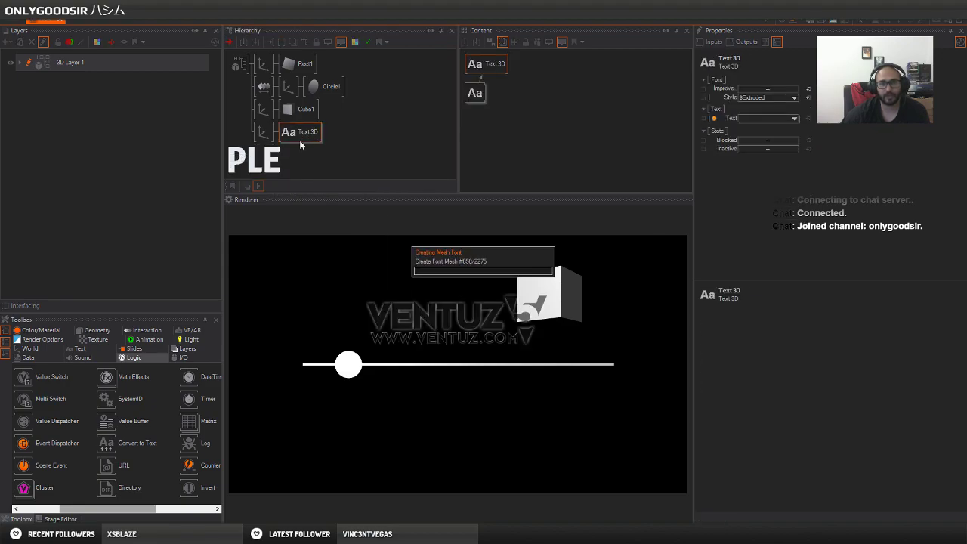
{"action": "left_click_drag", "start_coordinate": [475, 95], "coordinate": [493, 108]}
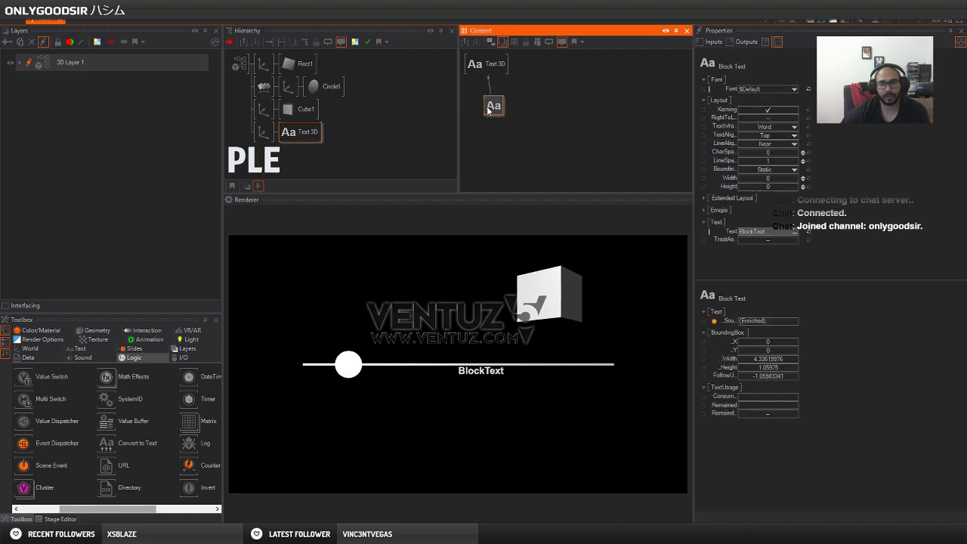
Scale the text's axis to about 3.94 and position it at X -16, Y 8.94.
{"action": "left_click", "coordinate": [266, 132]}
{"action": "left_click_drag", "start_coordinate": [786, 97], "coordinate": [742, 91]}
{"action": "left_click_drag", "start_coordinate": [773, 228], "coordinate": [778, 226]}
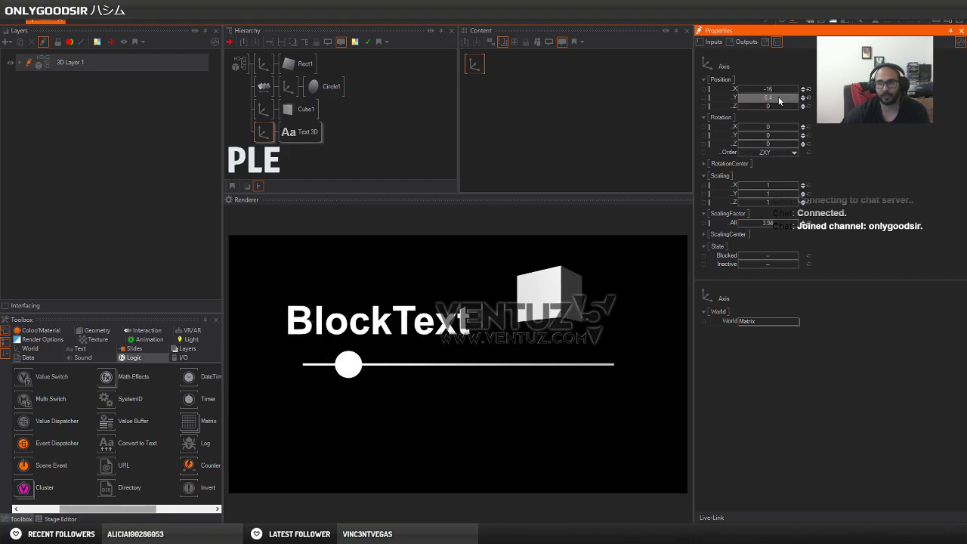
{"action": "left_click_drag", "start_coordinate": [781, 99], "coordinate": [781, 94]}
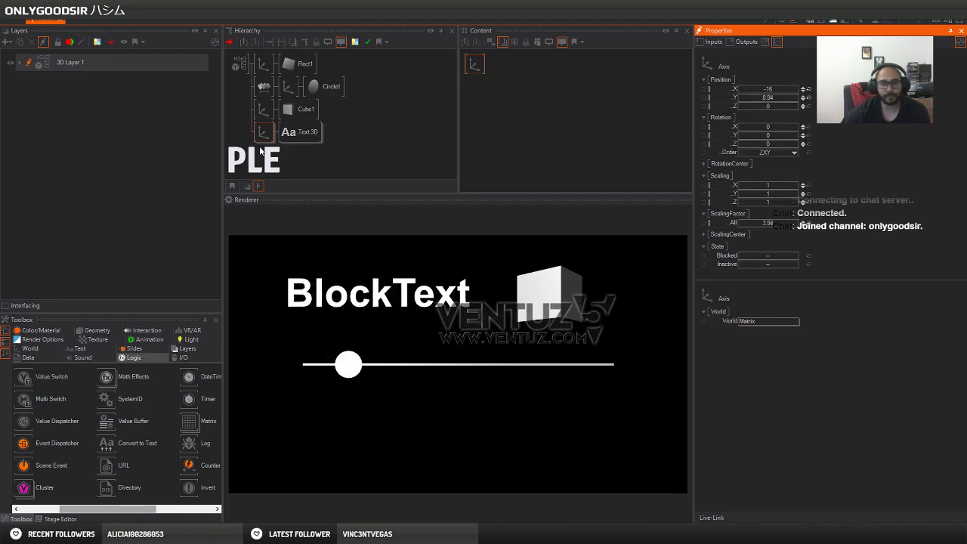
Set the Block Text's text alignment and line alignment to Center, and reposition its axis above the slider beside the cube.
{"action": "left_click", "coordinate": [302, 130]}
{"action": "left_click", "coordinate": [496, 111]}
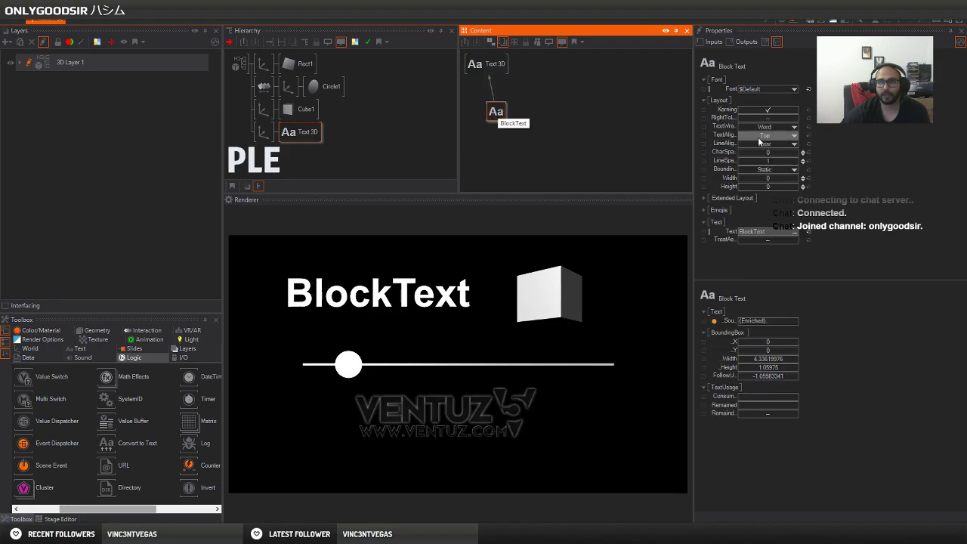
{"action": "left_click", "coordinate": [788, 136]}
{"action": "left_click", "coordinate": [769, 168]}
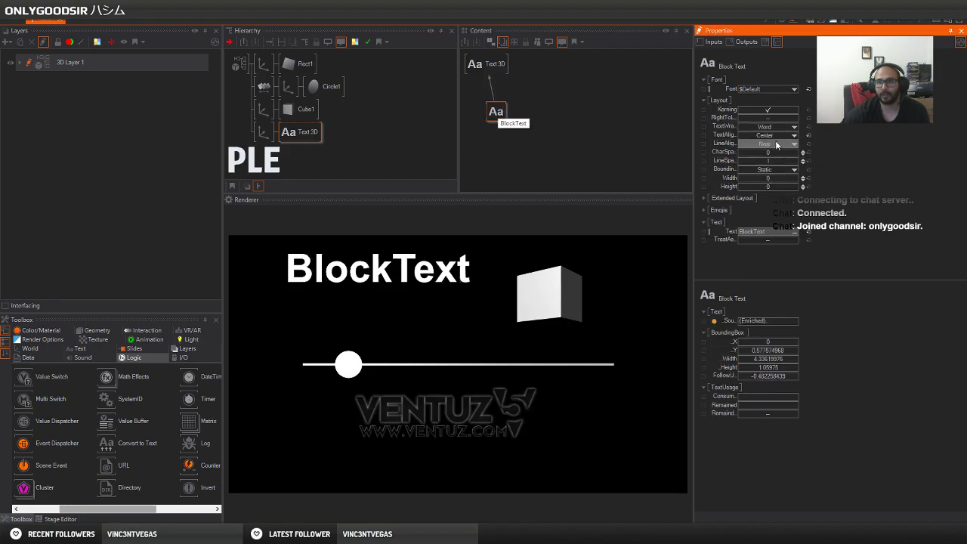
{"action": "left_click", "coordinate": [777, 141]}
{"action": "left_click", "coordinate": [773, 172]}
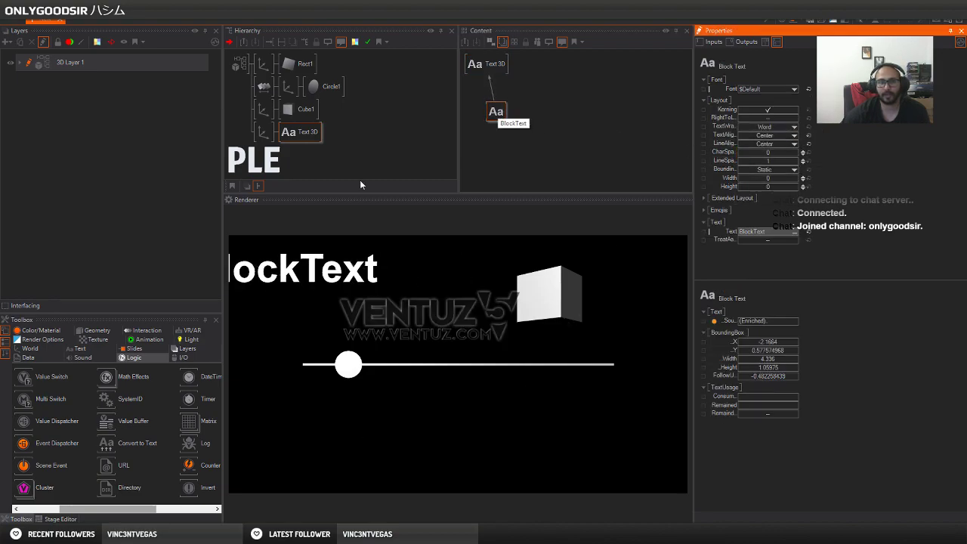
{"action": "left_click", "coordinate": [258, 133]}
{"action": "mouse_move", "coordinate": [777, 89]}
{"action": "left_mouse_down"}
{"action": "mouse_move", "coordinate": [799, 91]}
{"action": "mouse_move", "coordinate": [782, 100]}
{"action": "left_mouse_up"}
Show the cube axis's binding network together with the Text 3D and Block Text nodes in the content view and space them out.
{"action": "left_click", "coordinate": [299, 130]}
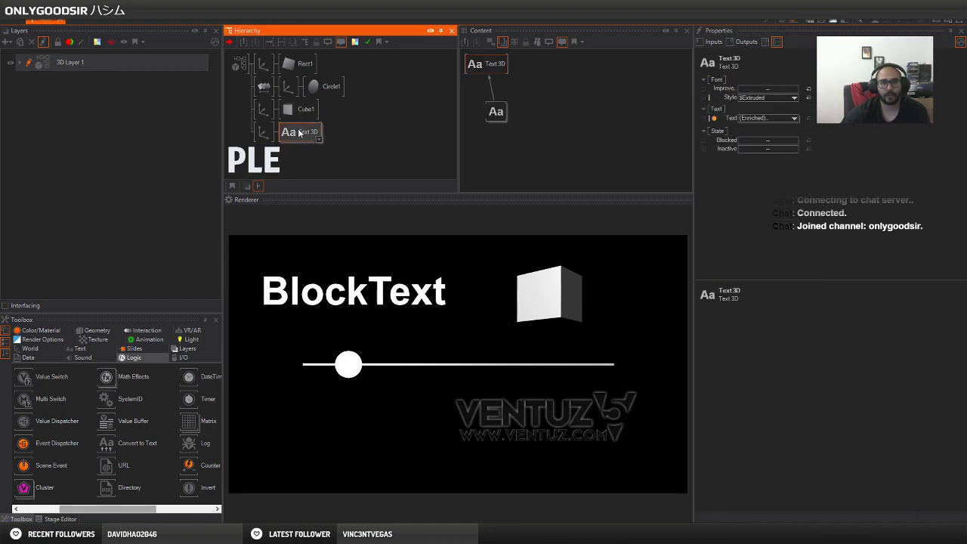
{"action": "left_click", "coordinate": [487, 113]}
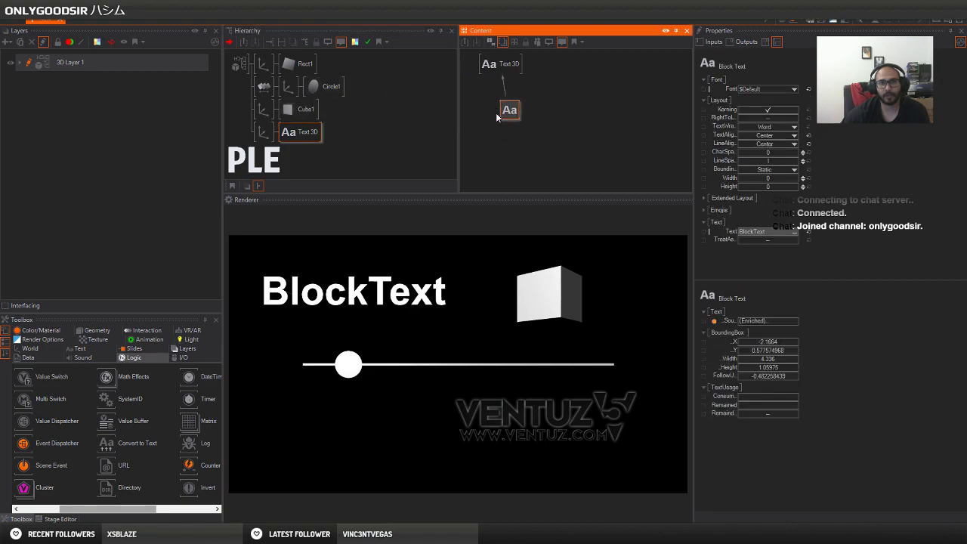
{"action": "left_click_drag", "start_coordinate": [486, 113], "coordinate": [480, 99]}
{"action": "left_click", "coordinate": [263, 109]}
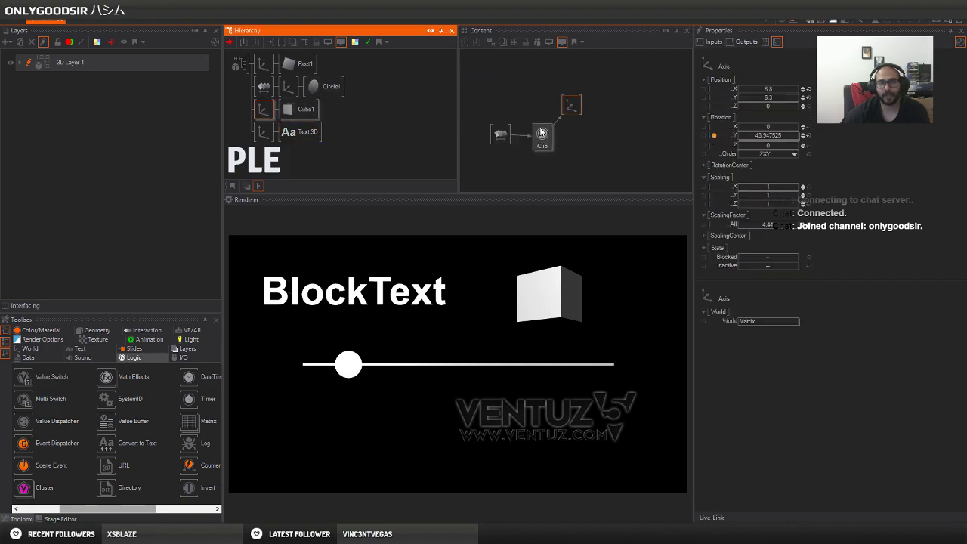
{"action": "left_click_drag", "start_coordinate": [571, 105], "coordinate": [589, 96]}
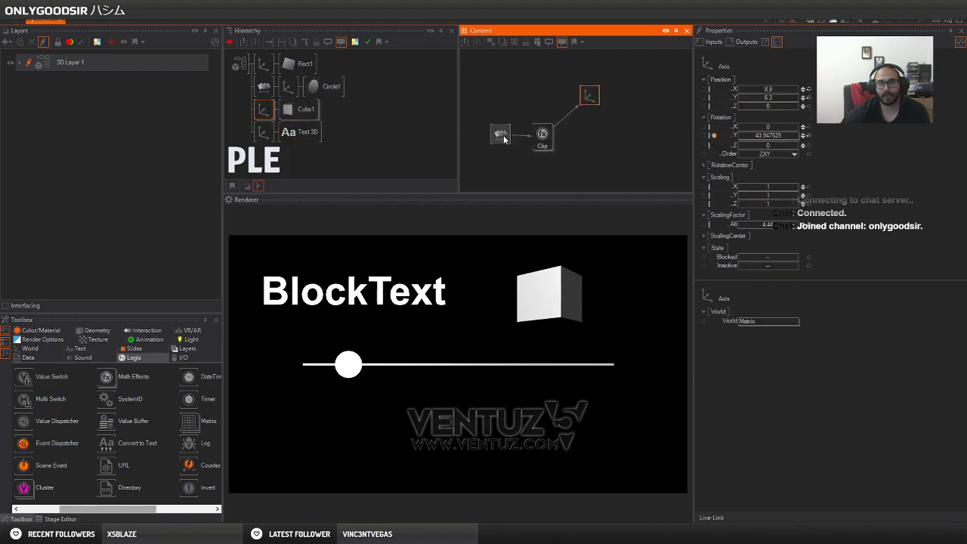
{"action": "left_click_drag", "start_coordinate": [504, 139], "coordinate": [482, 126]}
{"action": "left_click", "coordinate": [312, 133]}
{"action": "left_click", "coordinate": [556, 88]}
{"action": "left_click_drag", "start_coordinate": [506, 63], "coordinate": [543, 59]}
{"action": "left_click_drag", "start_coordinate": [506, 100], "coordinate": [530, 92]}
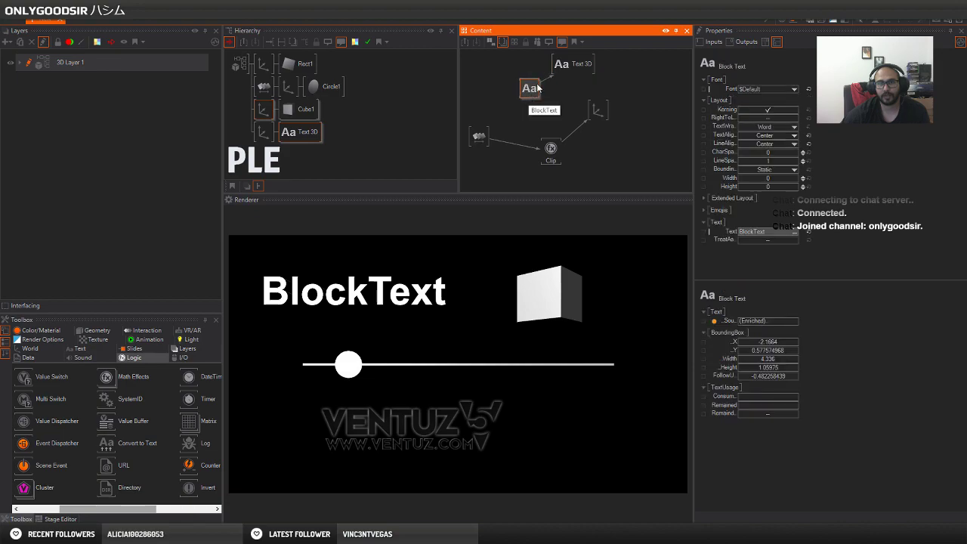
{"action": "left_click_drag", "start_coordinate": [577, 62], "coordinate": [574, 56]}
{"action": "left_click_drag", "start_coordinate": [527, 102], "coordinate": [533, 101]}
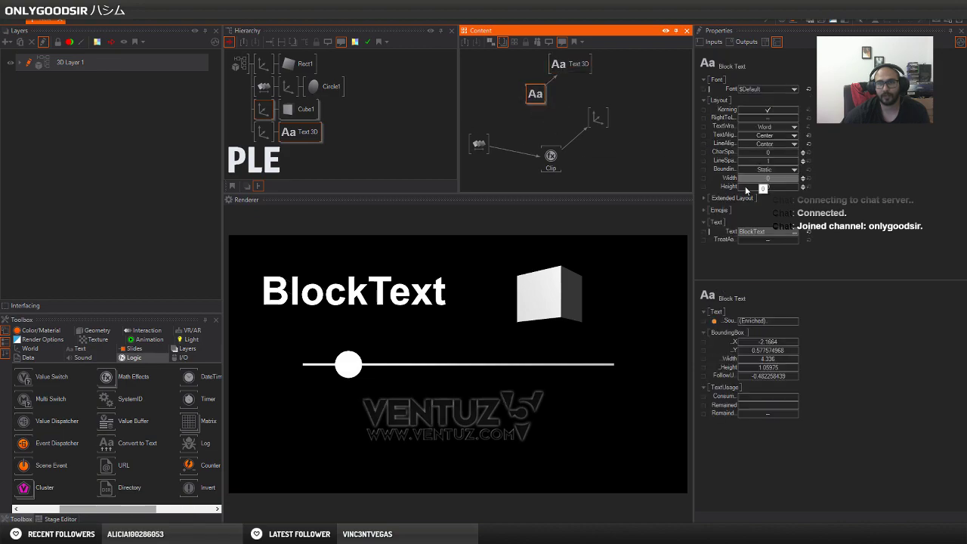
Bind the Block Text's Text property to the Touch Translation's Current X output and test it with the slider.
{"action": "left_click", "coordinate": [719, 236]}
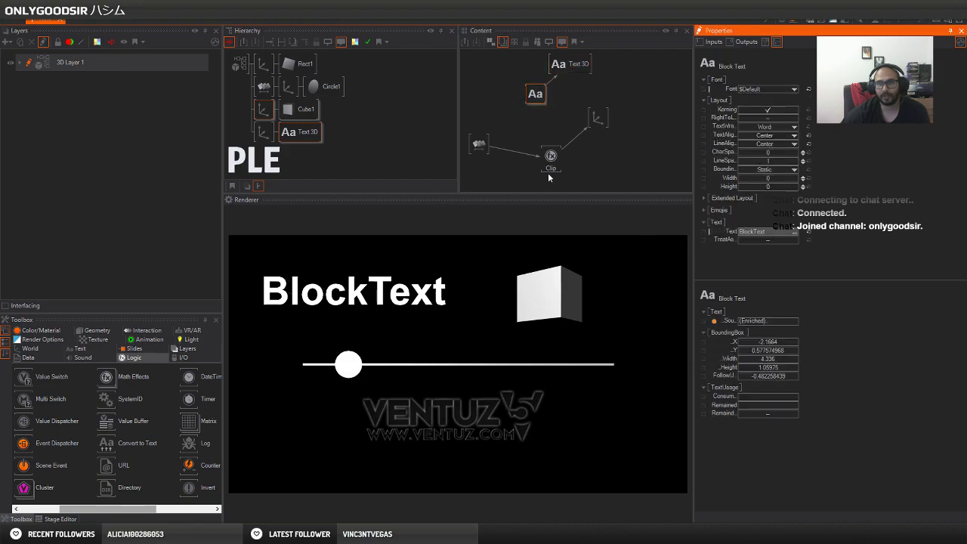
{"action": "left_click_drag", "start_coordinate": [481, 143], "coordinate": [480, 141]}
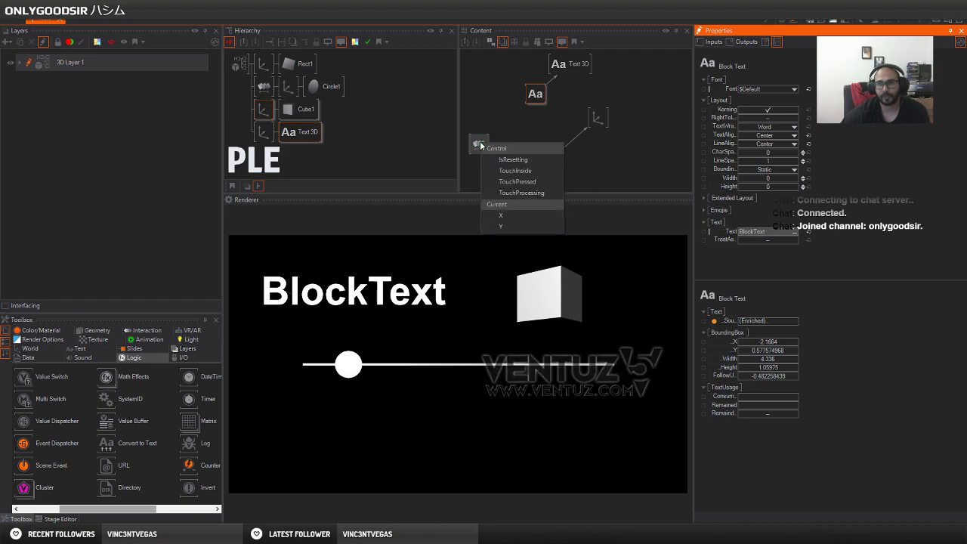
{"action": "left_click", "coordinate": [510, 212]}
{"action": "left_click", "coordinate": [532, 98]}
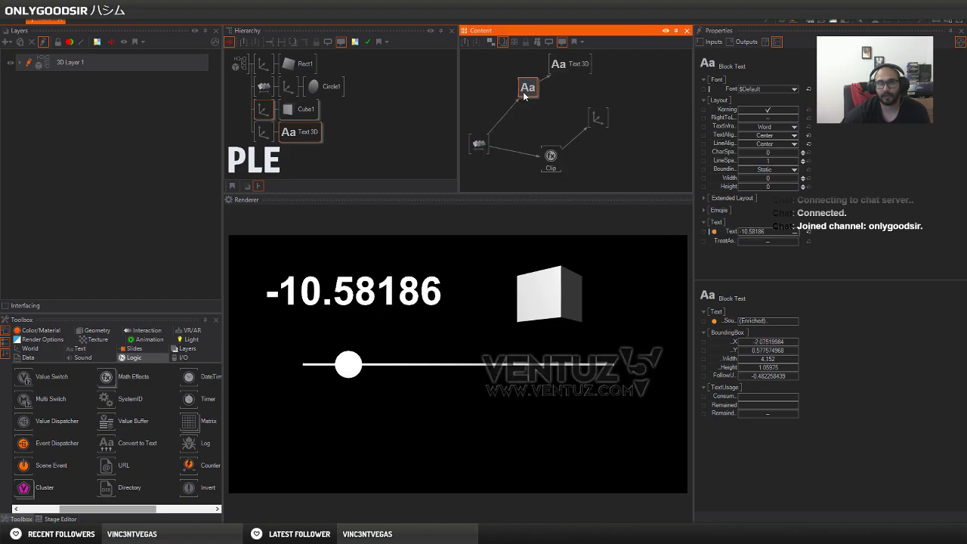
{"action": "left_click_drag", "start_coordinate": [348, 369], "coordinate": [410, 355]}
Insert a second Clipping node into the link between the Touch Translation and the Block Text, and space out the nodes.
{"action": "left_click_drag", "start_coordinate": [530, 96], "coordinate": [541, 94]}
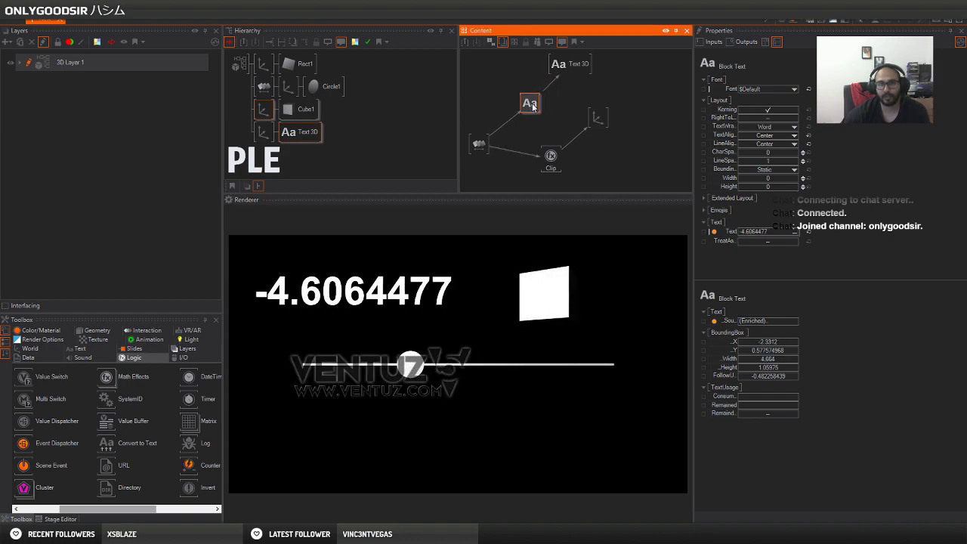
{"action": "double_click", "coordinate": [529, 130]}
{"action": "type", "text": "clip"}
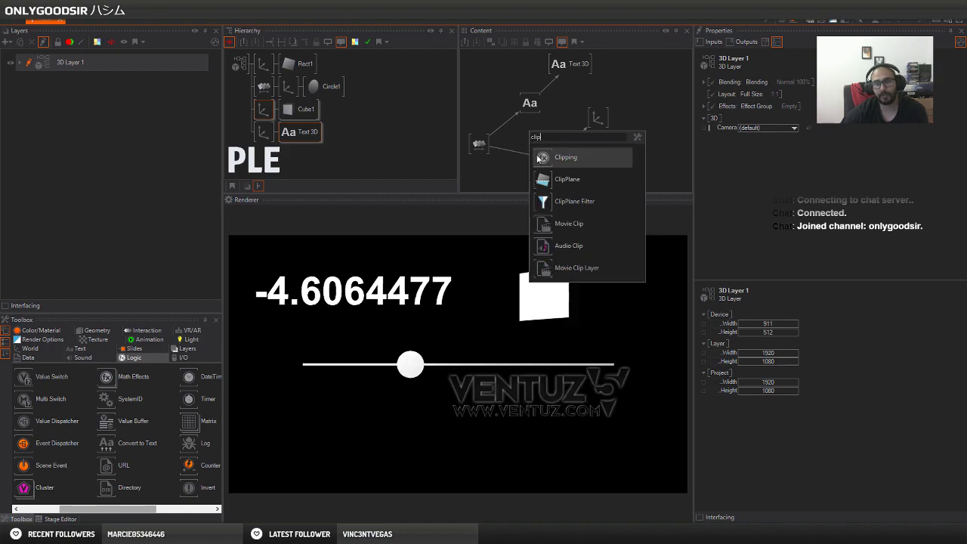
{"action": "left_click", "coordinate": [565, 157]}
{"action": "left_click", "coordinate": [508, 130]}
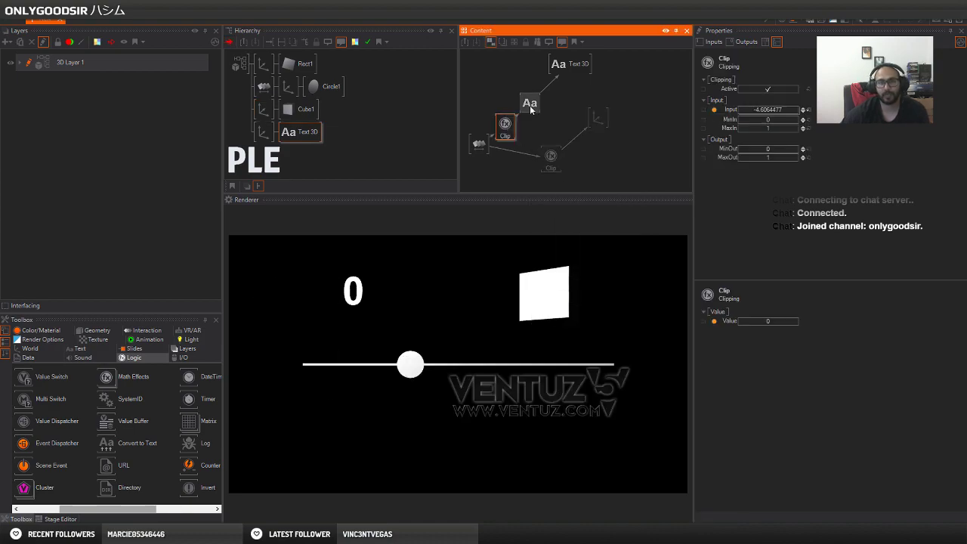
{"action": "left_click", "coordinate": [544, 92]}
{"action": "left_click_drag", "start_coordinate": [509, 130], "coordinate": [523, 123]}
Set the text's Clipping node to MinIn -14, MaxIn 14 and MaxOut 360, and test it with the slider.
{"action": "left_click", "coordinate": [769, 121]}
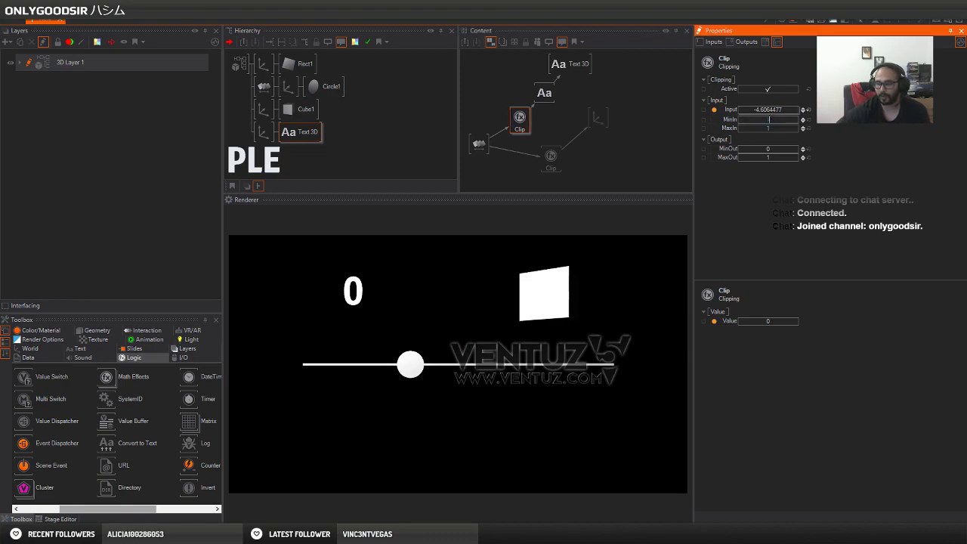
{"action": "type", "text": "-14"}
{"action": "key", "text": "Return"}
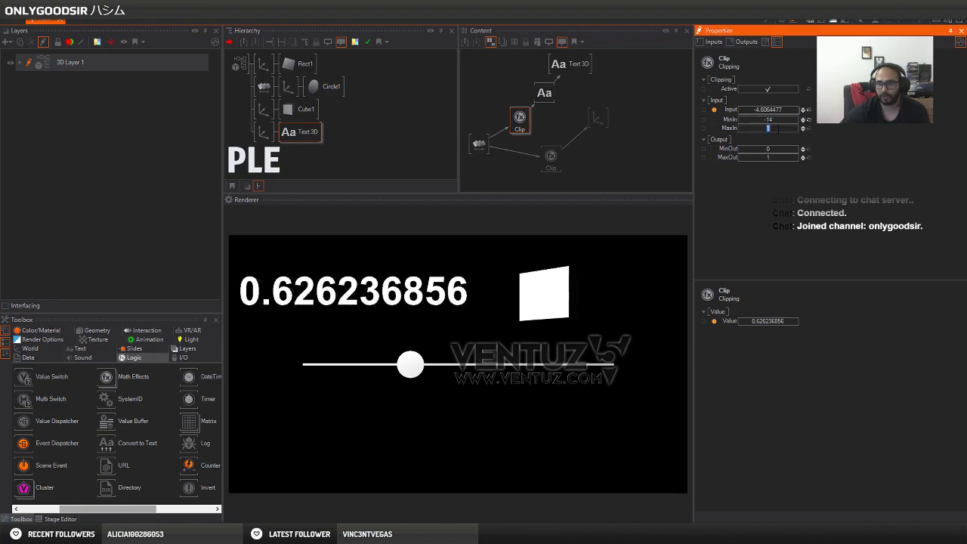
{"action": "type", "text": "4"}
{"action": "key", "text": "Return"}
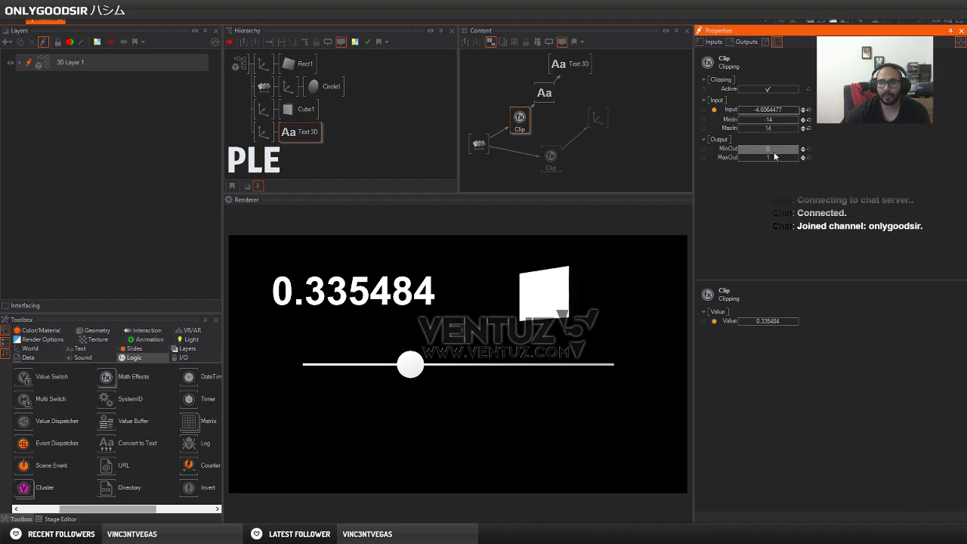
{"action": "left_click", "coordinate": [773, 156]}
{"action": "type", "text": "360"}
{"action": "key", "text": "Return"}
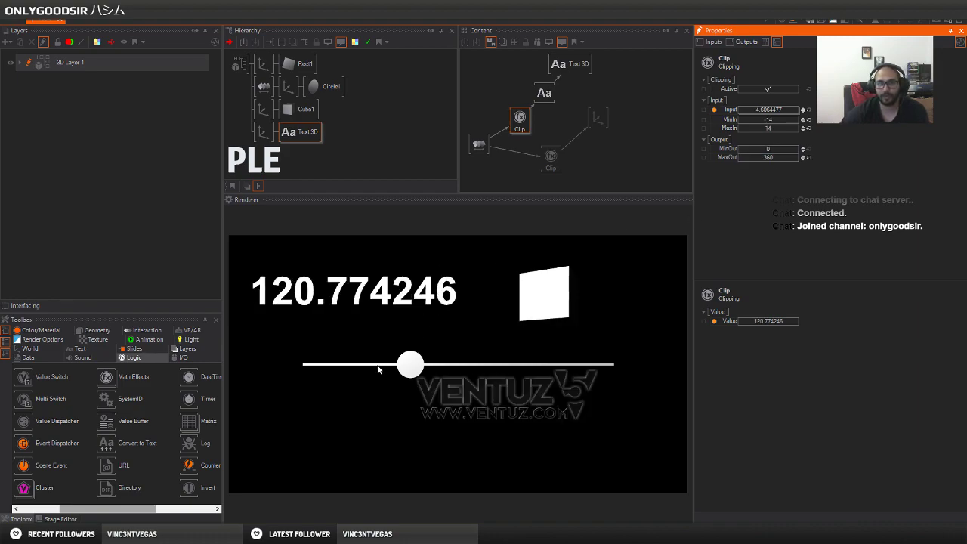
{"action": "left_click_drag", "start_coordinate": [382, 370], "coordinate": [567, 363]}
Space out the upper Clipping, Block Text and Text 3D nodes in the content view.
{"action": "left_click_drag", "start_coordinate": [516, 132], "coordinate": [503, 125]}
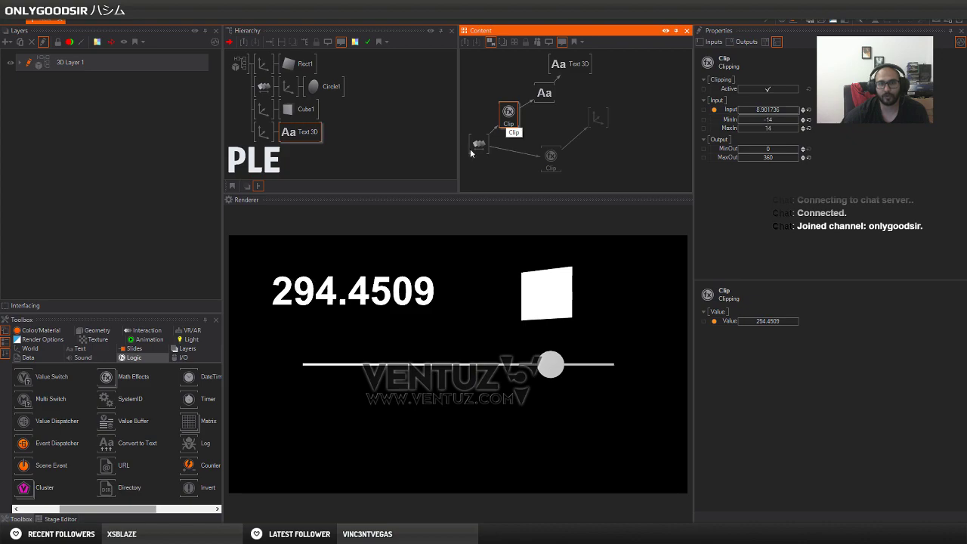
{"action": "left_click_drag", "start_coordinate": [539, 95], "coordinate": [547, 99]}
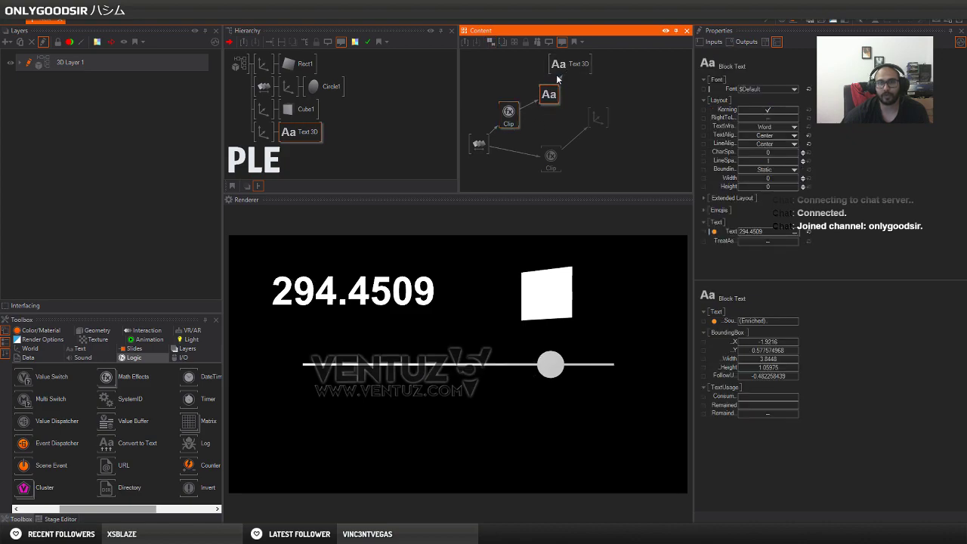
{"action": "left_click_drag", "start_coordinate": [559, 66], "coordinate": [538, 60]}
{"action": "left_click", "coordinate": [549, 101]}
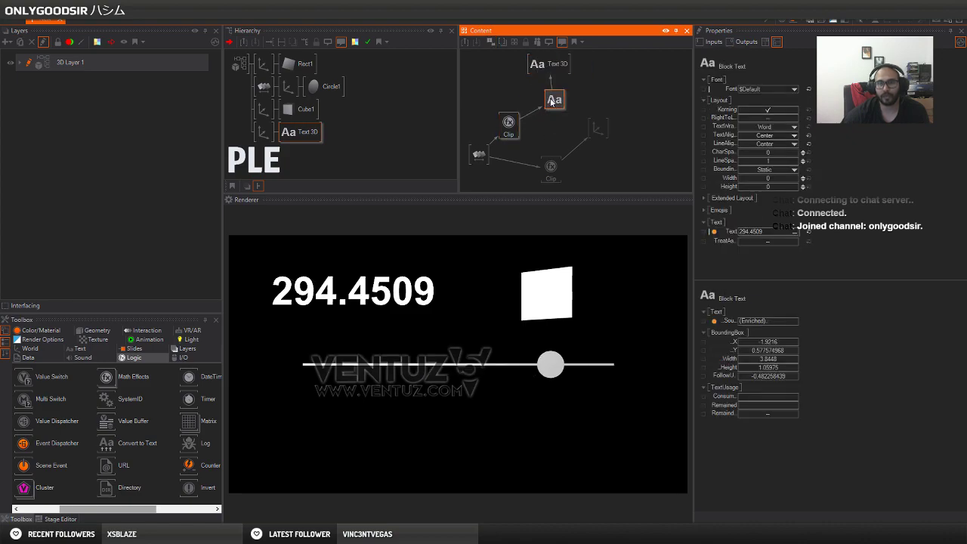
{"action": "left_click", "coordinate": [506, 122]}
Insert a Convert to Text node into the link between the upper Clipping node and the Block Text.
{"action": "double_click", "coordinate": [485, 102]}
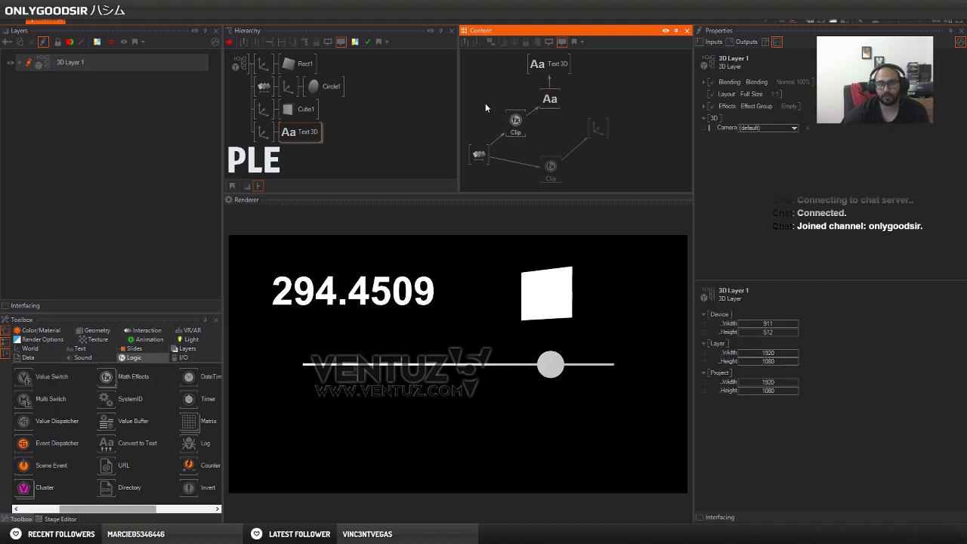
{"action": "type", "text": "conver"}
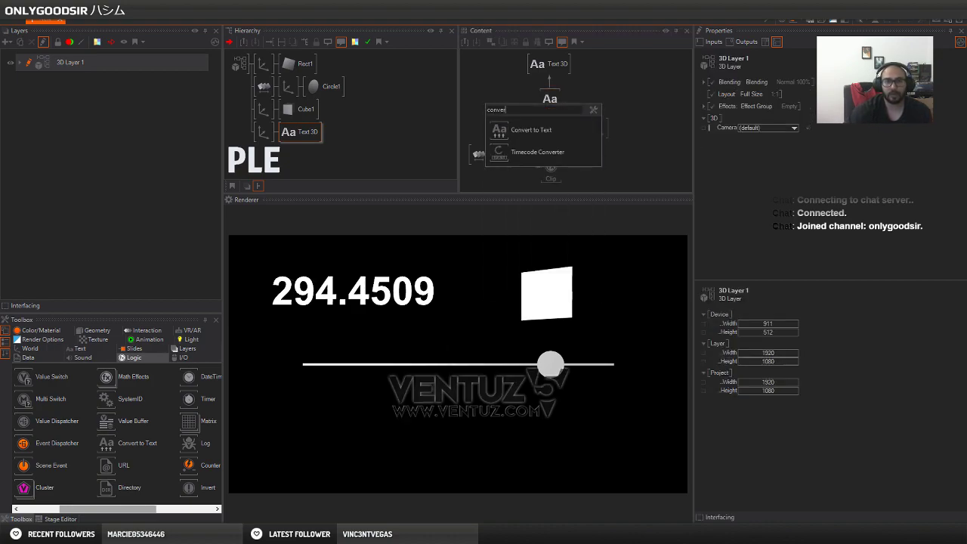
{"action": "left_click_drag", "start_coordinate": [500, 130], "coordinate": [485, 150]}
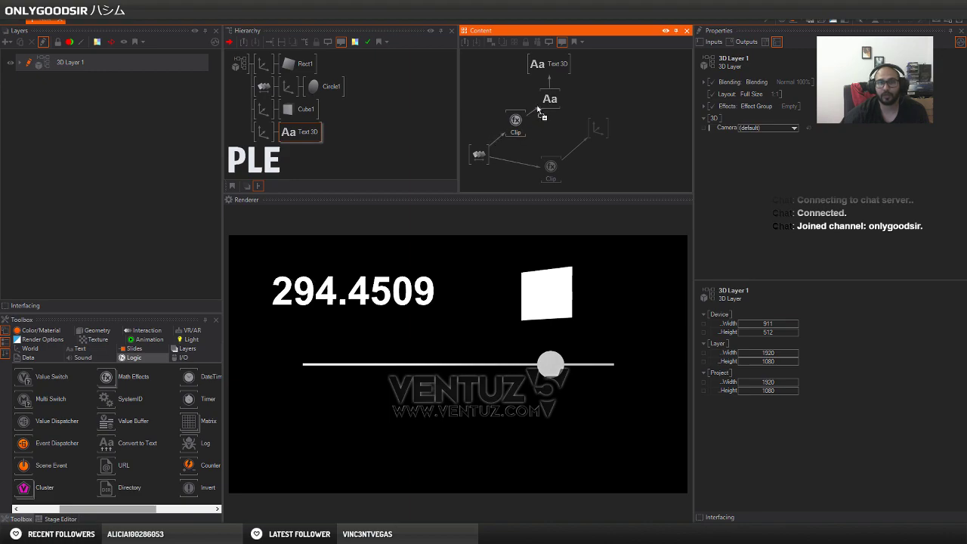
{"action": "mouse_move", "coordinate": [532, 115]}
{"action": "left_mouse_down"}
{"action": "mouse_move", "coordinate": [501, 109]}
{"action": "mouse_move", "coordinate": [531, 127]}
{"action": "left_mouse_up"}
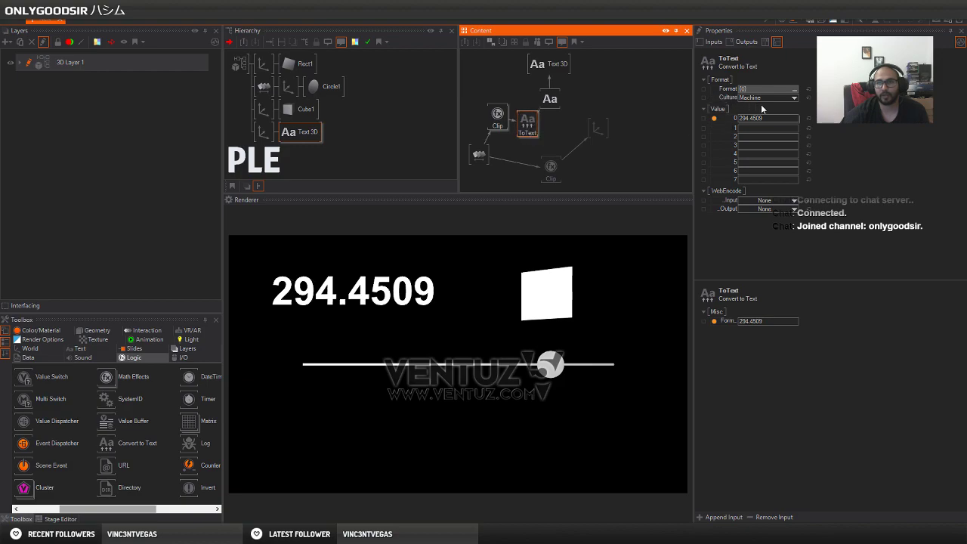
Set the Convert to Text node's format to {0:0} and test the rounded number with the slider.
{"action": "left_click", "coordinate": [746, 89]}
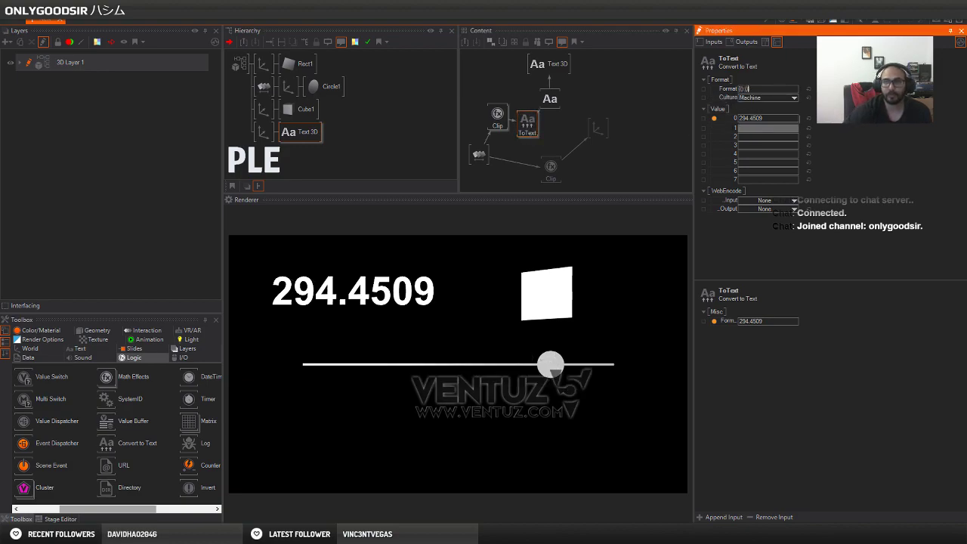
{"action": "left_click", "coordinate": [773, 68]}
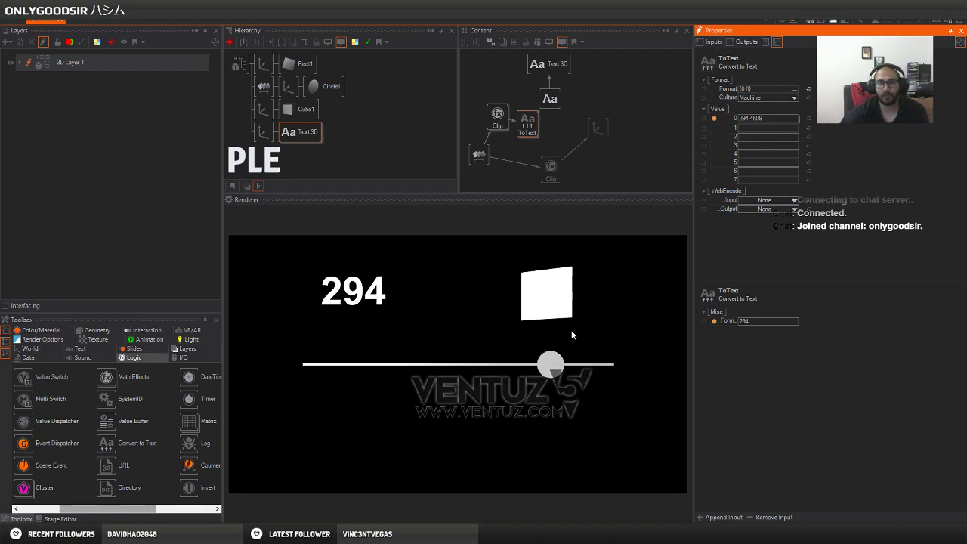
{"action": "left_click_drag", "start_coordinate": [551, 365], "coordinate": [616, 365]}
Open the format string in the text editor, enlarge its font, and adjust the panel width and Block Text node position.
{"action": "left_click", "coordinate": [794, 90]}
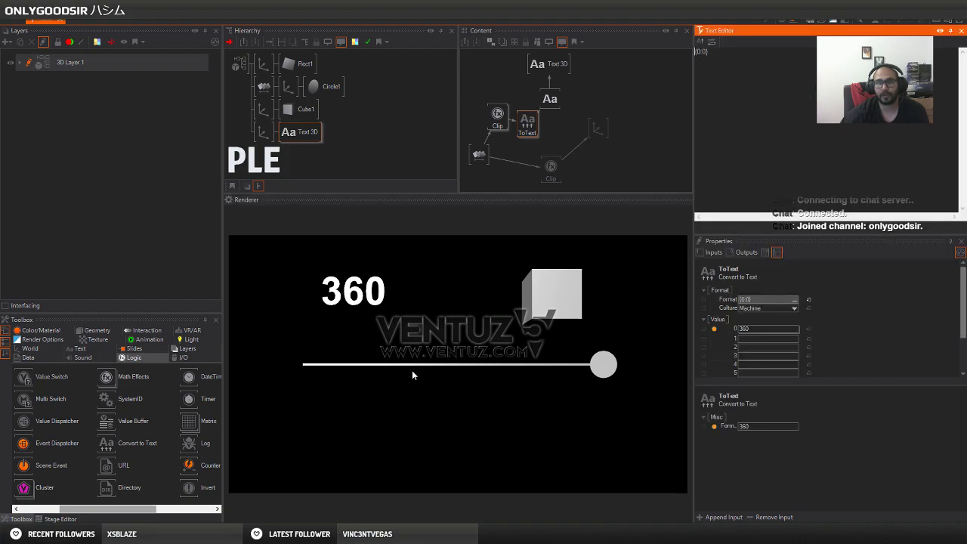
{"action": "left_click_drag", "start_coordinate": [693, 95], "coordinate": [597, 94]}
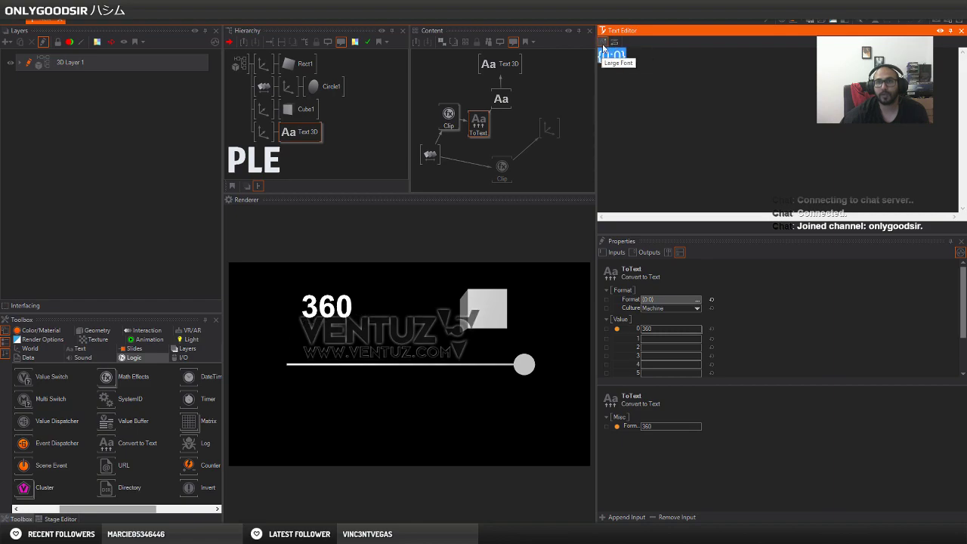
{"action": "left_click", "coordinate": [604, 44]}
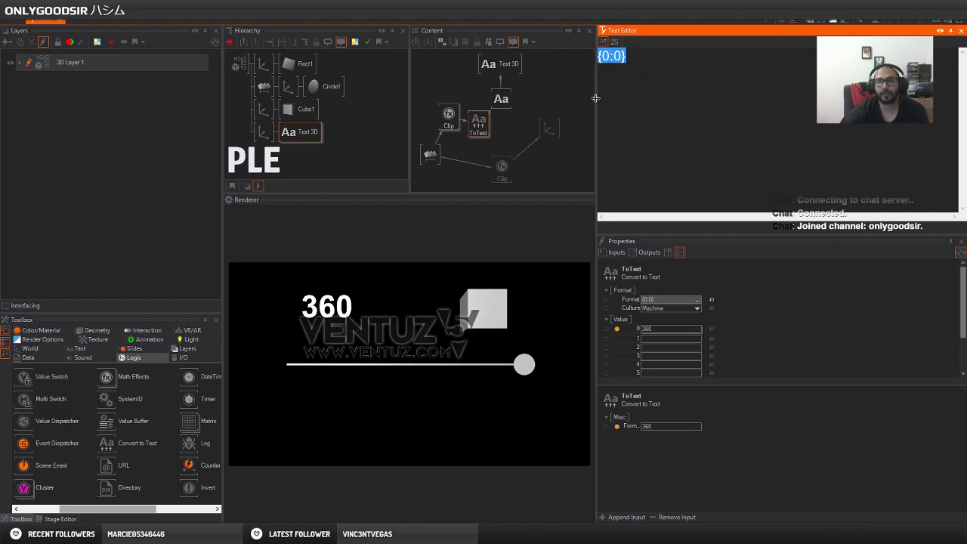
{"action": "left_click_drag", "start_coordinate": [595, 98], "coordinate": [705, 98]}
{"action": "left_click_drag", "start_coordinate": [555, 108], "coordinate": [566, 102]}
Replace the Convert to Text node with an Int node between the upper Clipping node and the Block Text.
{"action": "left_click", "coordinate": [531, 131]}
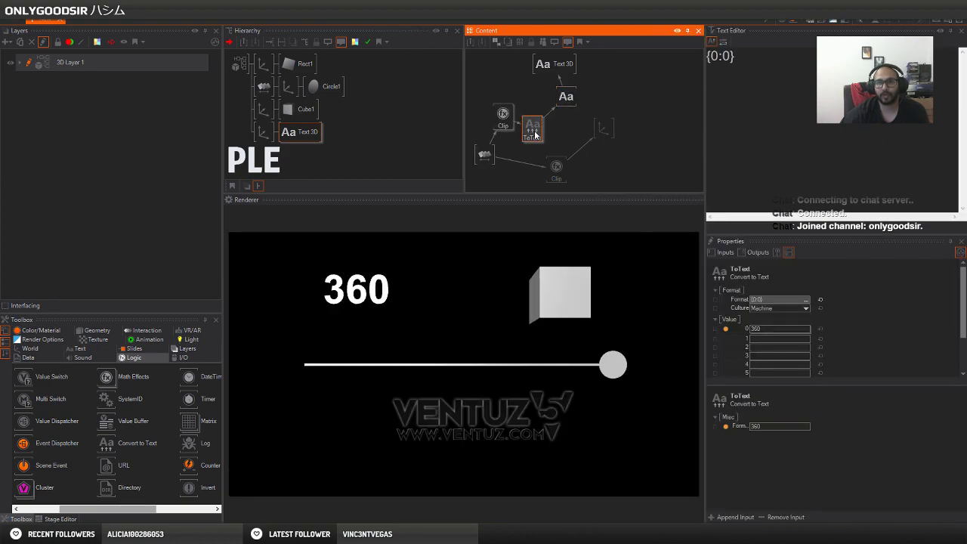
{"action": "key", "text": "Delete"}
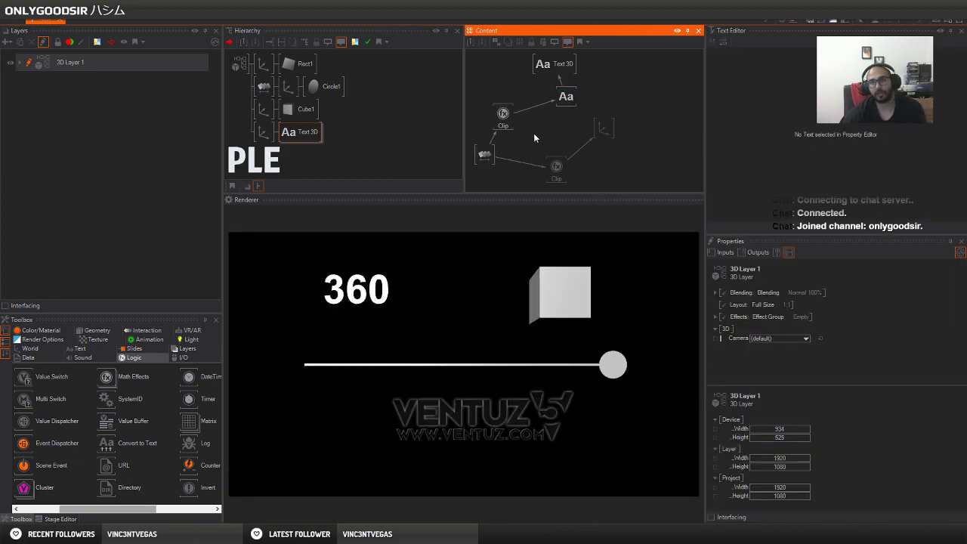
{"action": "double_click", "coordinate": [533, 133]}
{"action": "type", "text": "in"}
{"action": "left_click_drag", "start_coordinate": [544, 178], "coordinate": [536, 105]}
{"action": "left_click", "coordinate": [536, 112]}
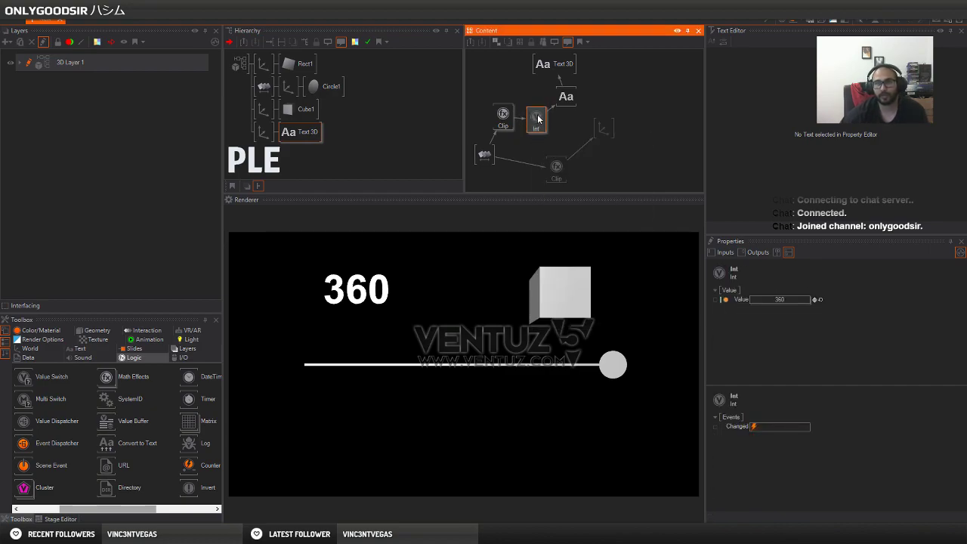
Test the slider and examine how the value passes from the Clipping node through the Int node to the Block Text.
{"action": "left_click", "coordinate": [596, 370]}
{"action": "left_click_drag", "start_coordinate": [596, 369], "coordinate": [423, 364]}
{"action": "left_click", "coordinate": [496, 115]}
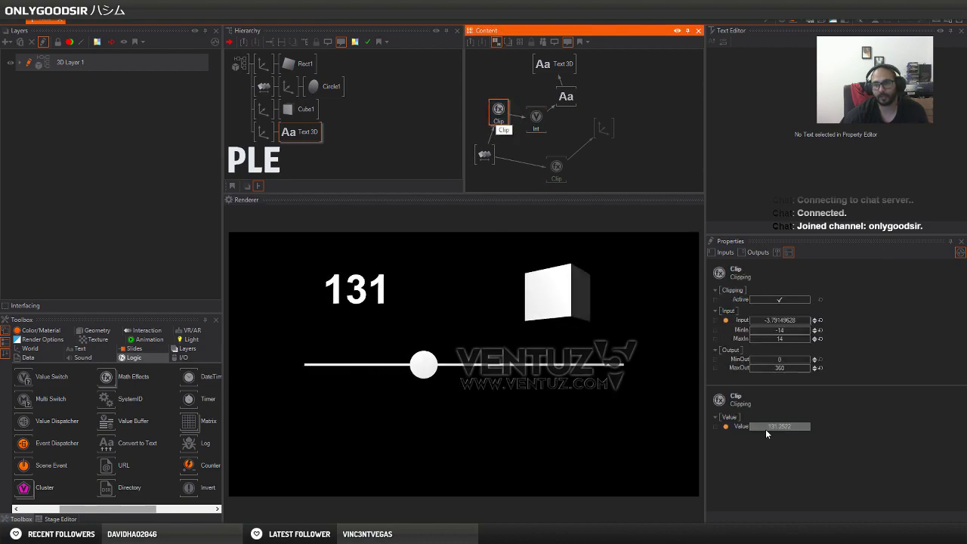
{"action": "left_click_drag", "start_coordinate": [531, 126], "coordinate": [562, 102]}
{"action": "left_click", "coordinate": [494, 121]}
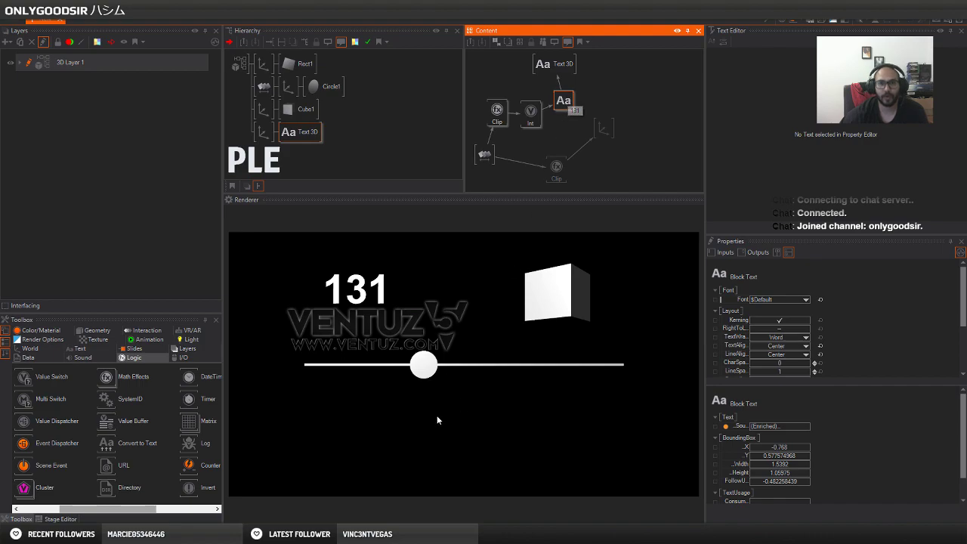
{"action": "left_click_drag", "start_coordinate": [423, 372], "coordinate": [468, 378]}
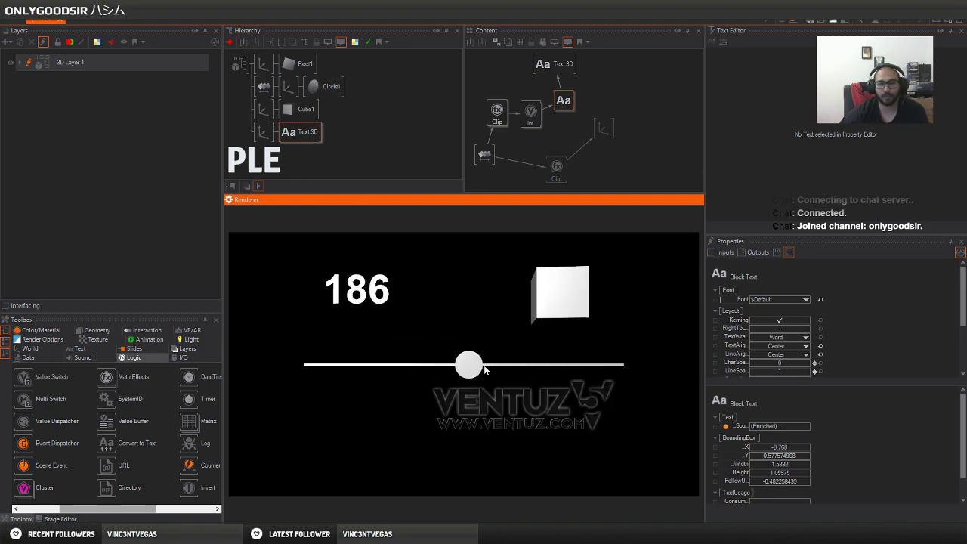
Set the slider handle Circle1's tessellation segments to 2 to turn it into a diamond.
{"action": "left_click", "coordinate": [331, 86]}
{"action": "left_click", "coordinate": [514, 96]}
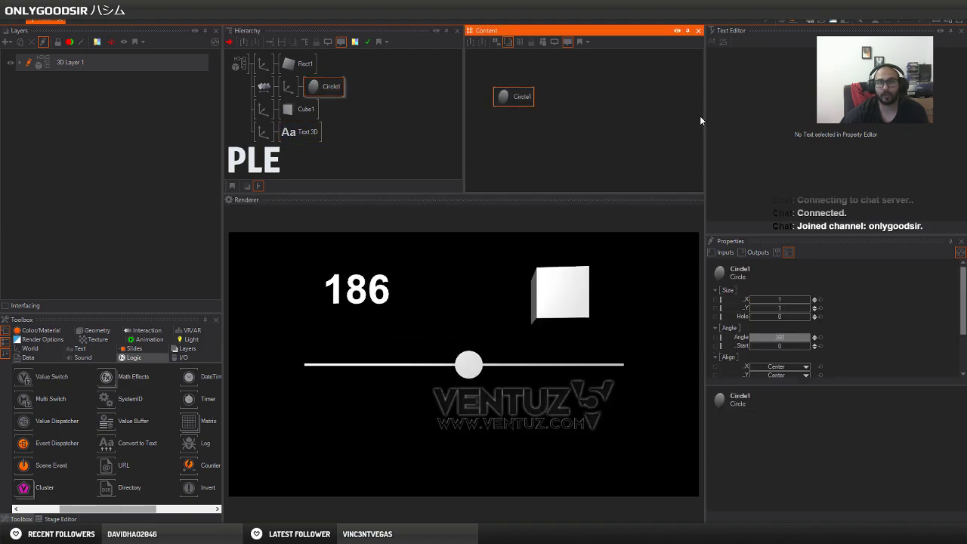
{"action": "left_click_drag", "start_coordinate": [834, 235], "coordinate": [831, 131]}
{"action": "scroll", "coordinate": [777, 280], "scroll_direction": "down", "scroll_amount": 1}
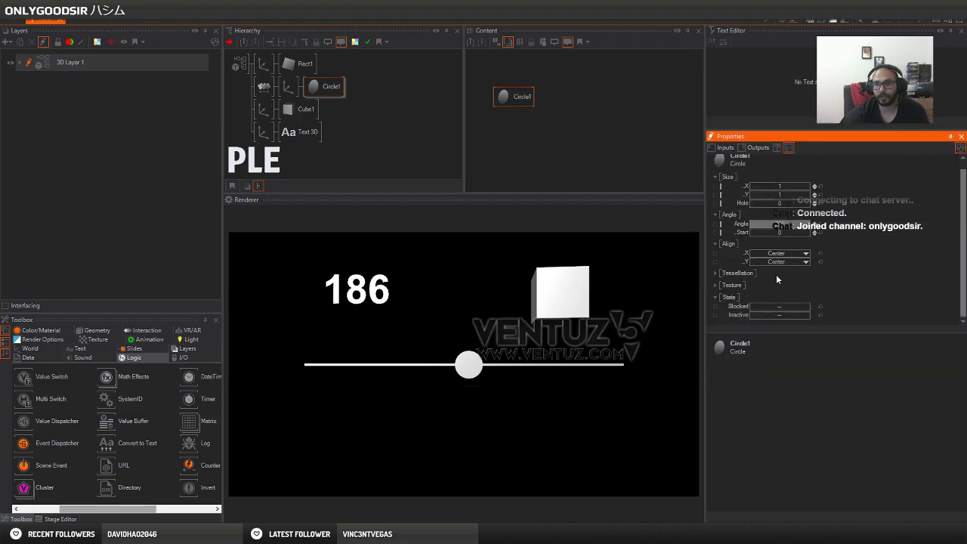
{"action": "left_click", "coordinate": [717, 274]}
{"action": "scroll", "coordinate": [803, 278], "scroll_direction": "down", "scroll_amount": 1}
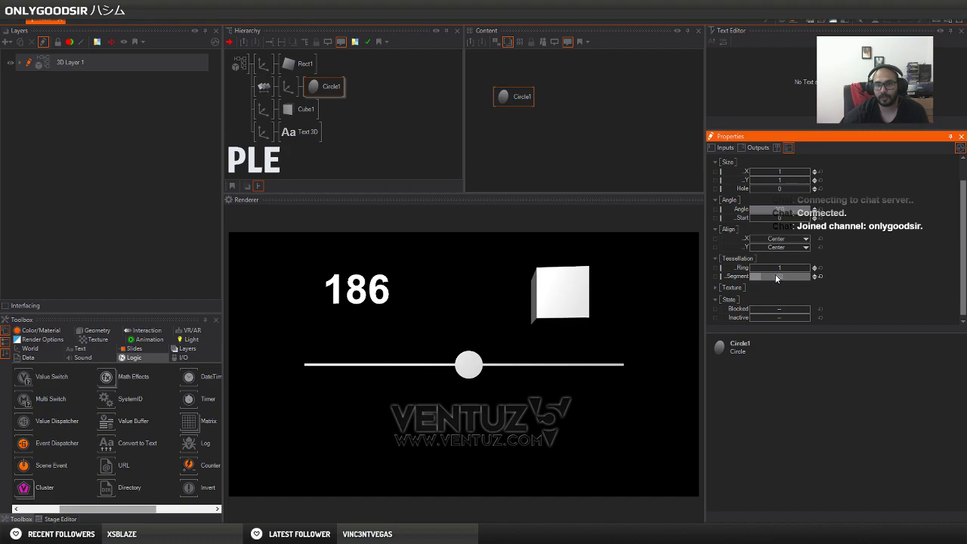
{"action": "left_click_drag", "start_coordinate": [760, 276], "coordinate": [757, 277]}
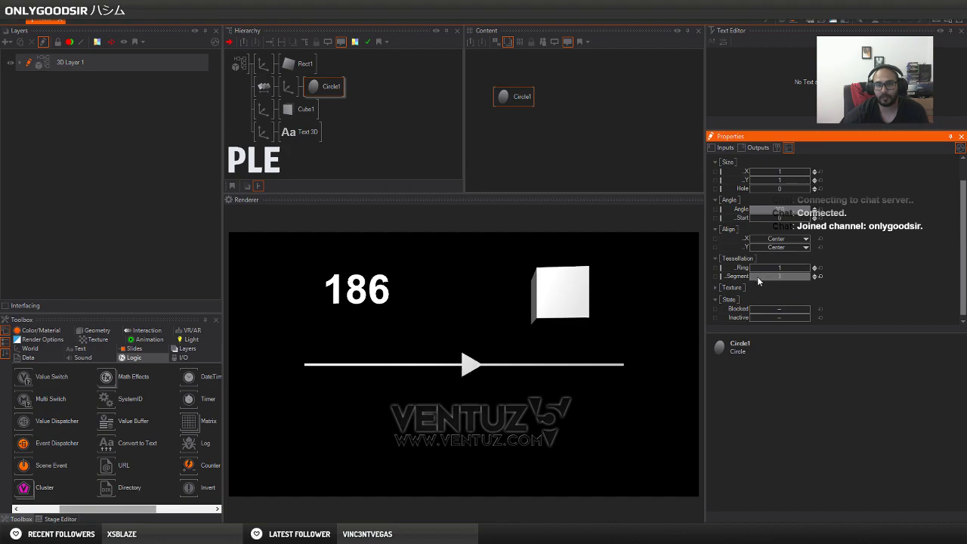
{"action": "left_click", "coordinate": [814, 274]}
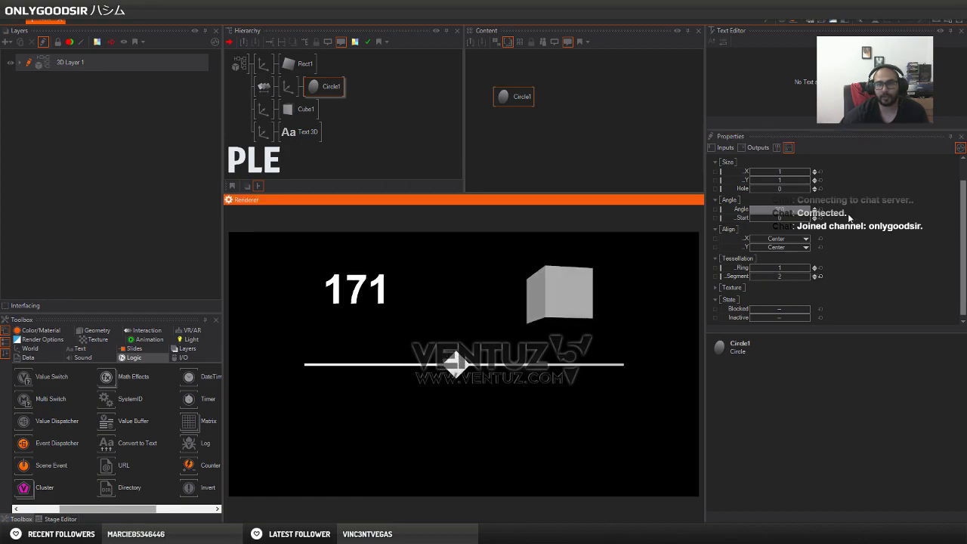
Add a hole to the diamond handle to make it an outline, and test it along the slider.
{"action": "left_click", "coordinate": [782, 190]}
{"action": "left_click_drag", "start_coordinate": [796, 193], "coordinate": [791, 193]}
{"action": "left_click_drag", "start_coordinate": [458, 367], "coordinate": [421, 367]}
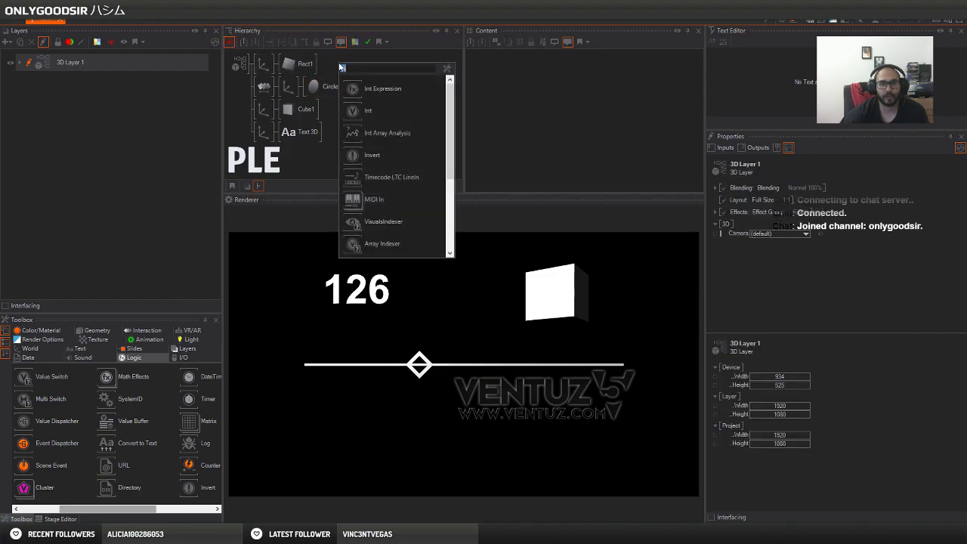
Insert a Material node in front of Rect1 in the hierarchy.
{"action": "type", "text": "c"}
{"action": "key", "text": "Return"}
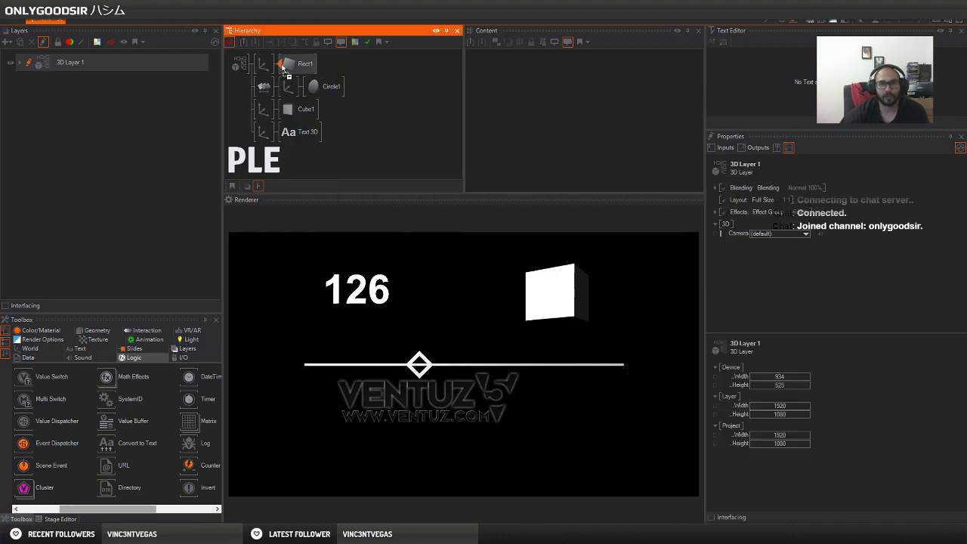
{"action": "left_click", "coordinate": [284, 67]}
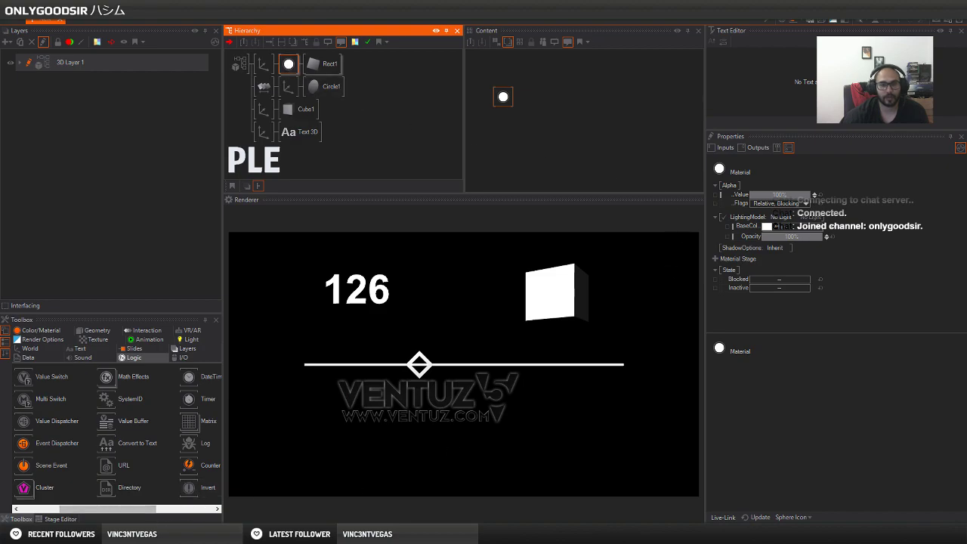
Switch to Photoshop, show the Background layer and turn it black with a Hue/Saturation lightness of -100.
{"action": "left_click", "coordinate": [182, 535]}
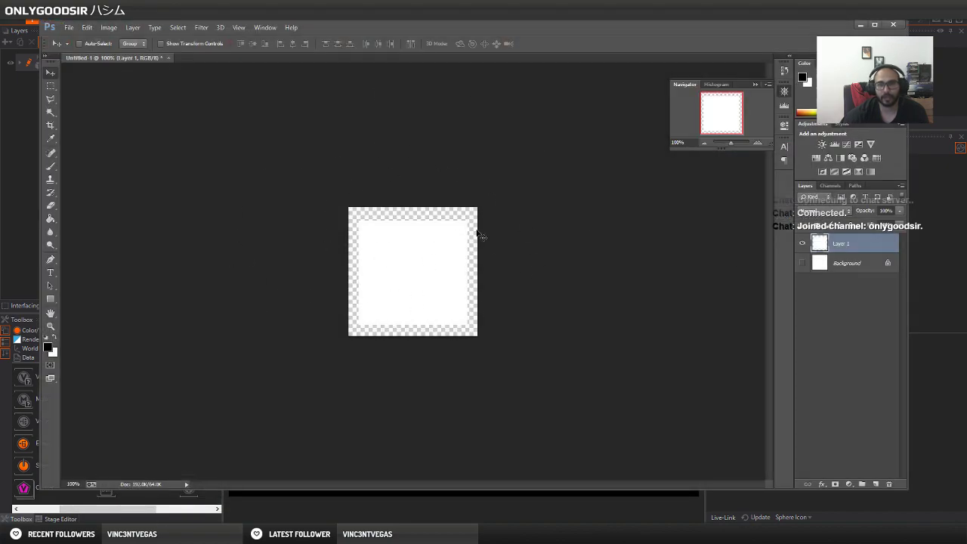
{"action": "left_click", "coordinate": [803, 262]}
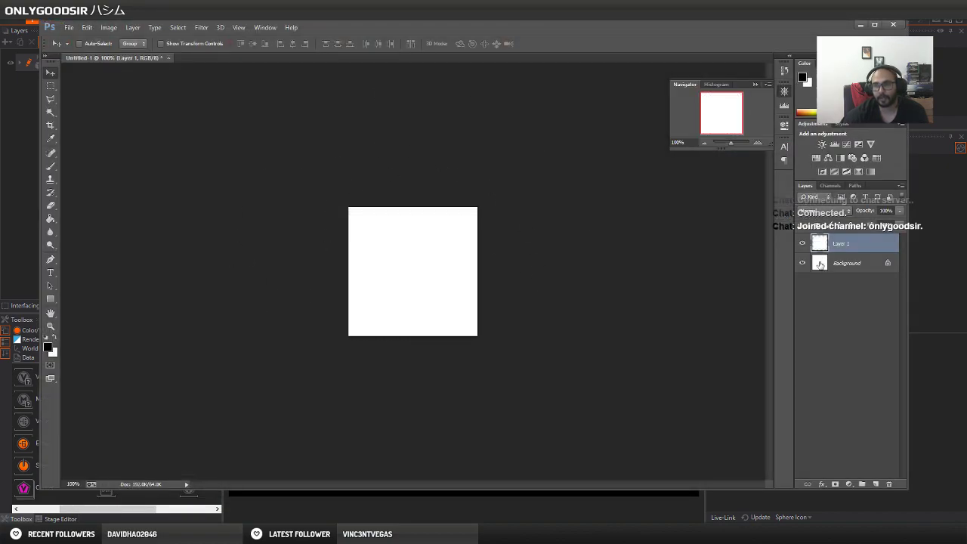
{"action": "left_click", "coordinate": [826, 263]}
{"action": "key", "text": "ctrl+u"}
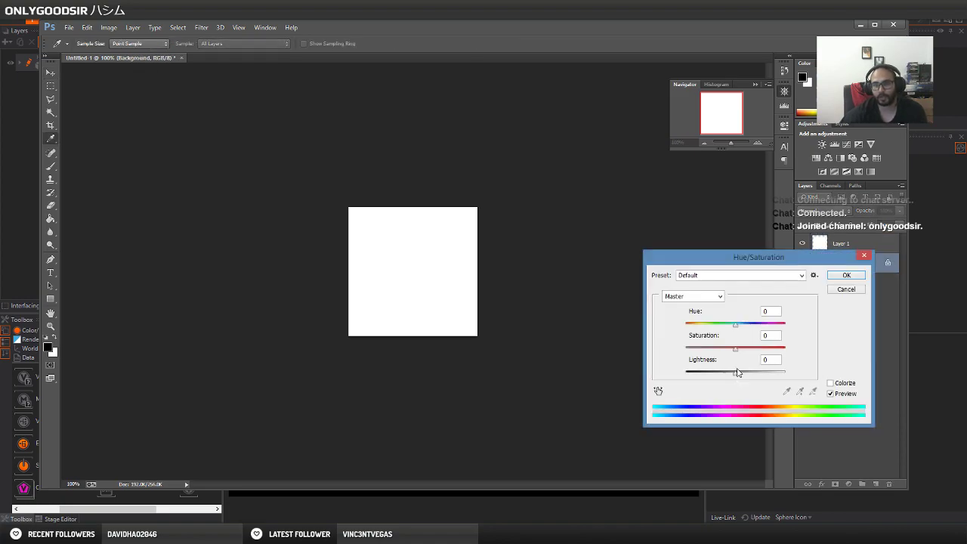
{"action": "left_click_drag", "start_coordinate": [742, 376], "coordinate": [685, 374]}
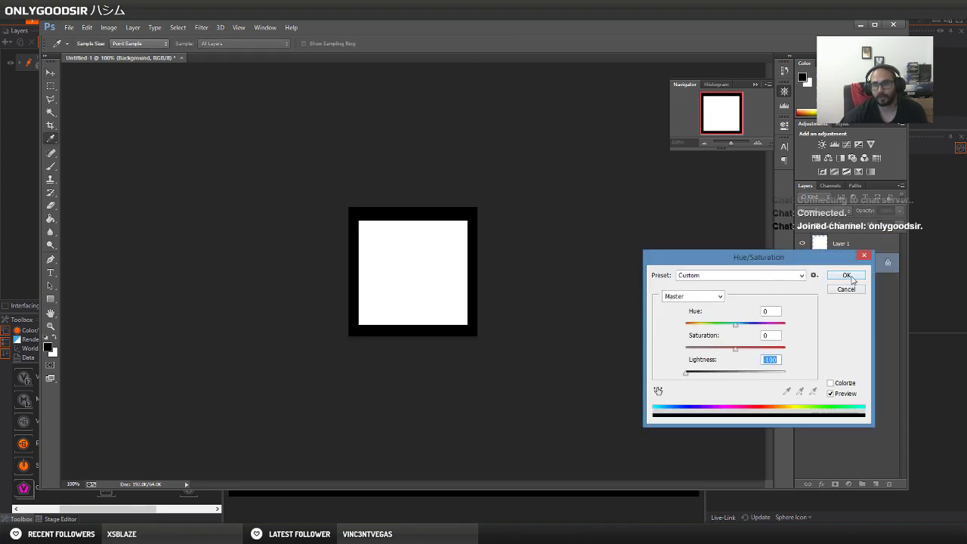
{"action": "left_click", "coordinate": [846, 275]}
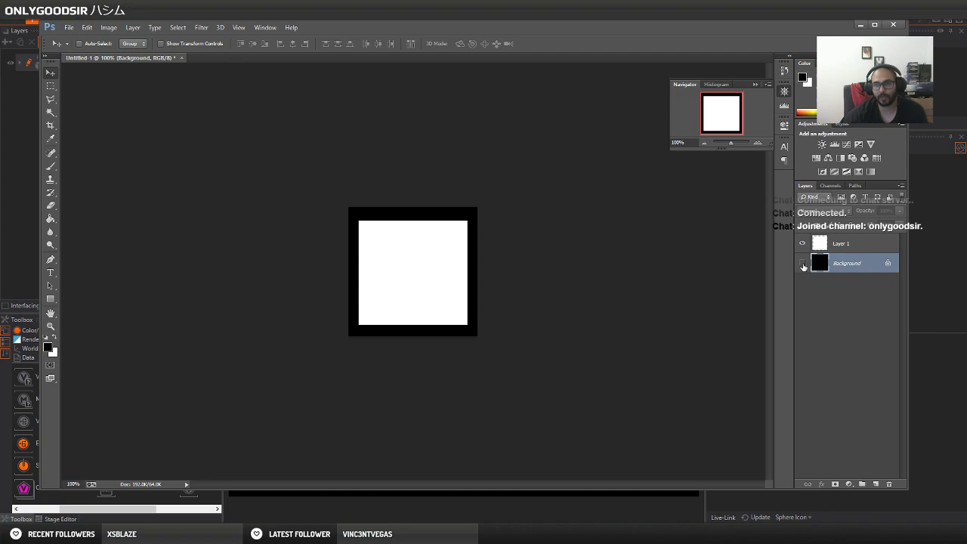
Hide the Background layer and save the image to the Desktop as tab1 in D3D/DDS format.
{"action": "left_click", "coordinate": [802, 263]}
{"action": "left_click", "coordinate": [70, 29]}
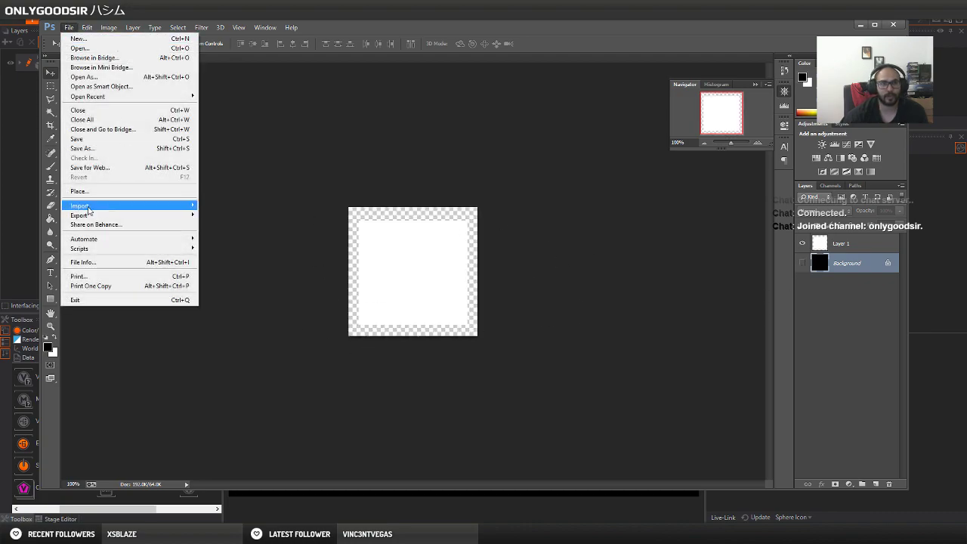
{"action": "left_click", "coordinate": [87, 148]}
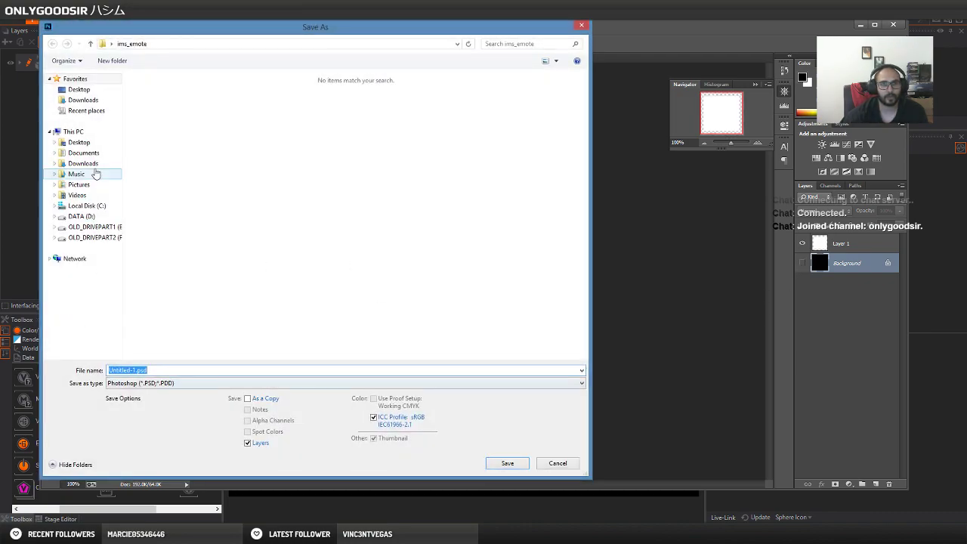
{"action": "left_click", "coordinate": [79, 142]}
{"action": "left_click", "coordinate": [189, 383]}
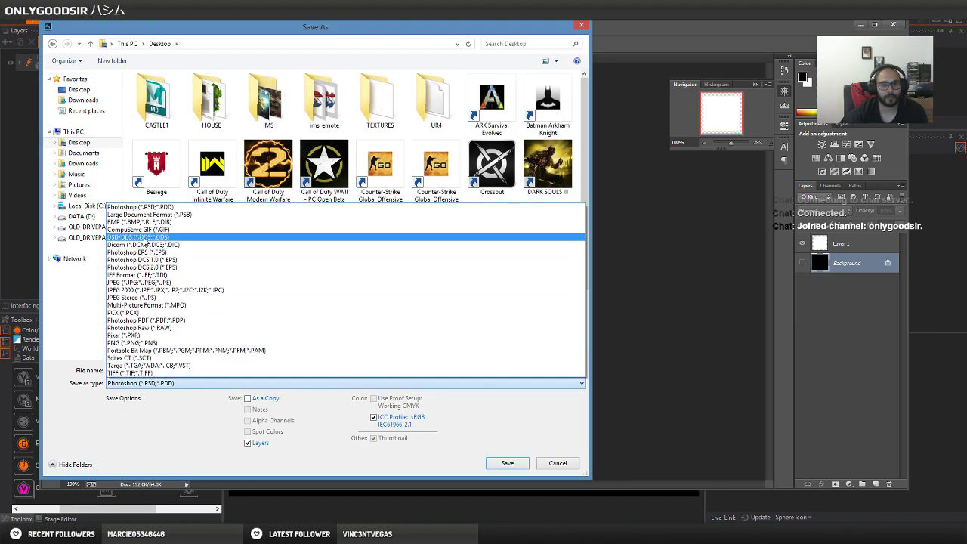
{"action": "left_click", "coordinate": [143, 237]}
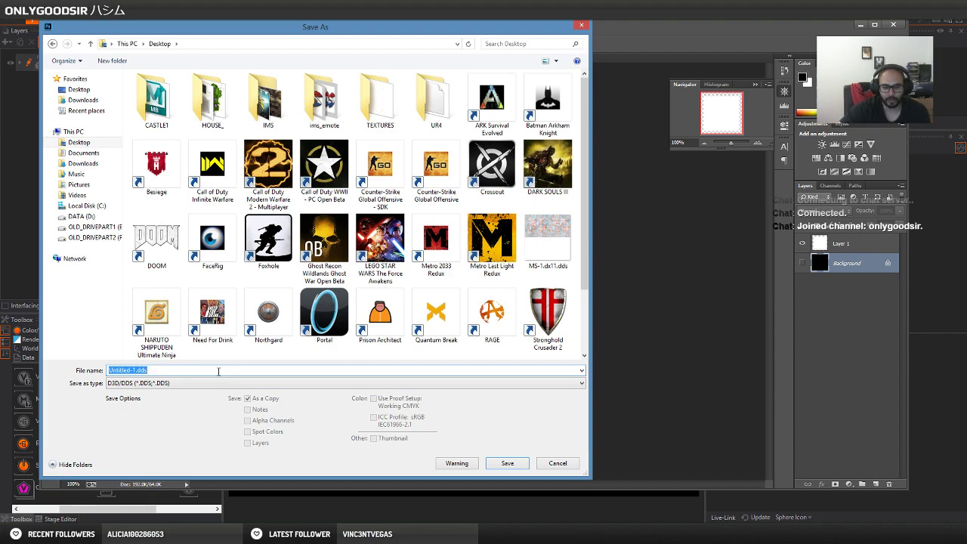
{"action": "type", "text": "tab1"}
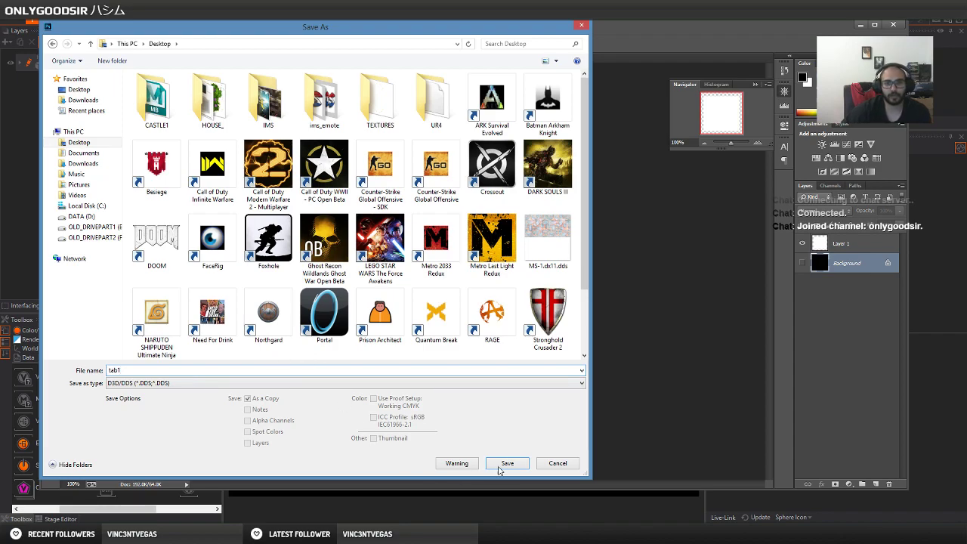
{"action": "left_click", "coordinate": [511, 463]}
{"action": "left_click", "coordinate": [524, 138]}
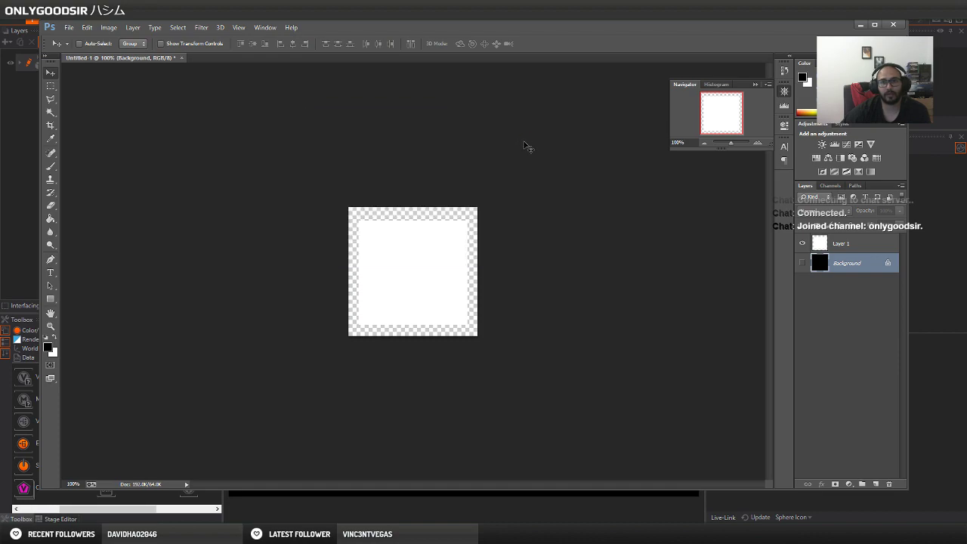
Switch back to Ventuz, add a Base + Alpha texture stage to the track's Material, load tab1.dds from the Desktop, and test the slider.
{"action": "left_click", "coordinate": [868, 26]}
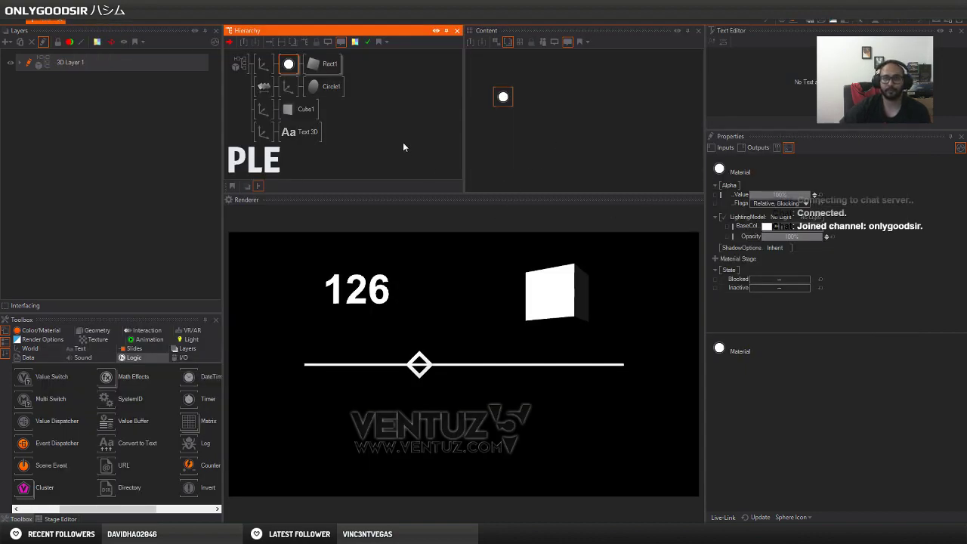
{"action": "left_click_drag", "start_coordinate": [502, 97], "coordinate": [501, 103]}
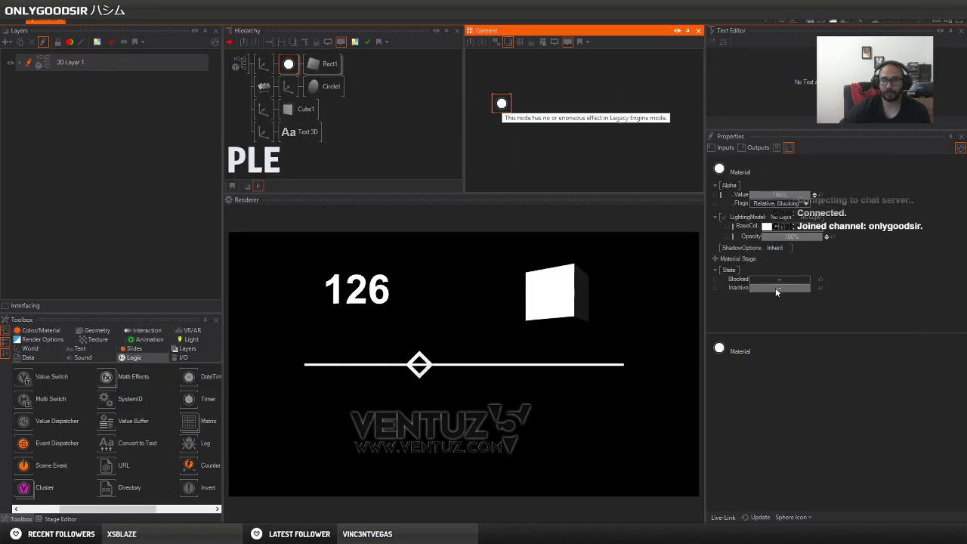
{"action": "left_click", "coordinate": [717, 260]}
{"action": "mouse_move", "coordinate": [689, 262]}
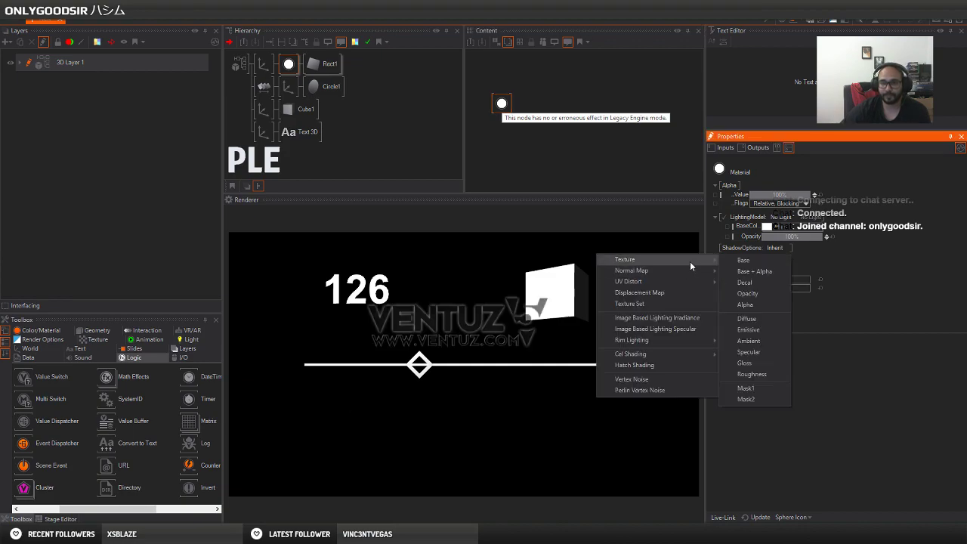
{"action": "left_click", "coordinate": [749, 272]}
{"action": "left_click", "coordinate": [739, 266]}
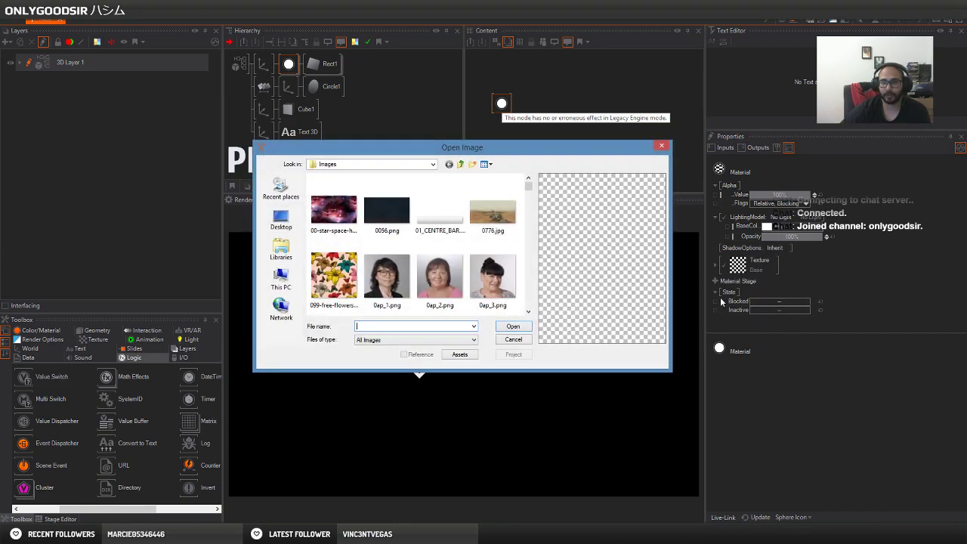
{"action": "left_click", "coordinate": [281, 219]}
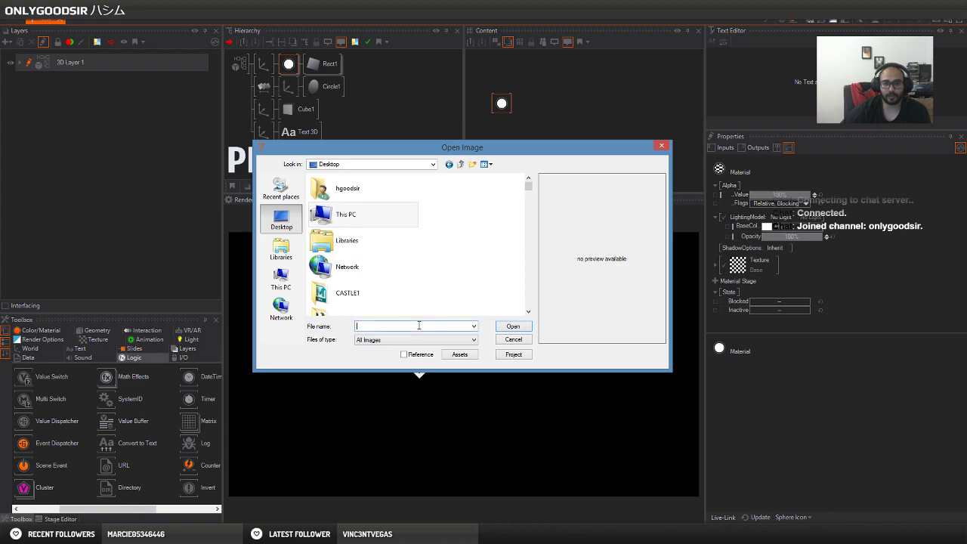
{"action": "type", "text": "tab1.dds"}
{"action": "left_click", "coordinate": [456, 334]}
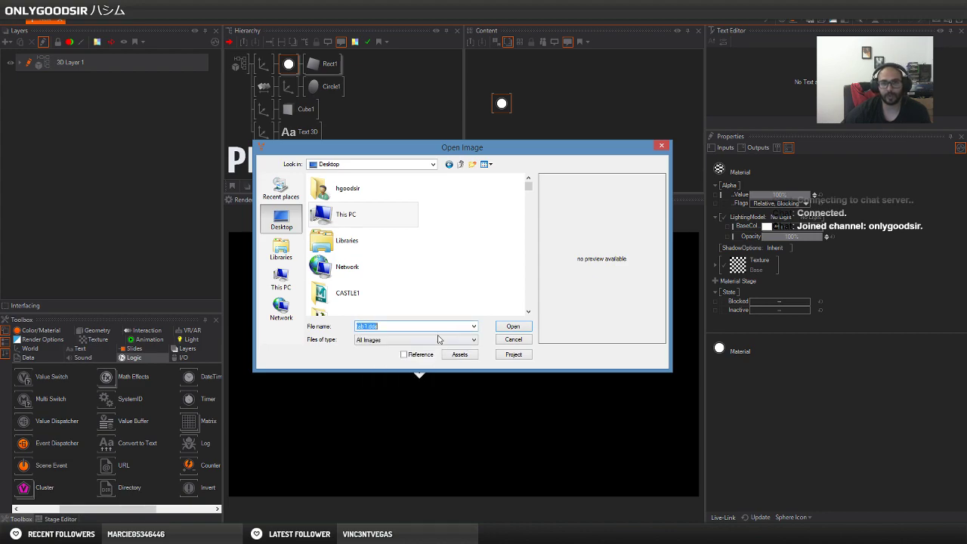
{"action": "left_click", "coordinate": [520, 325]}
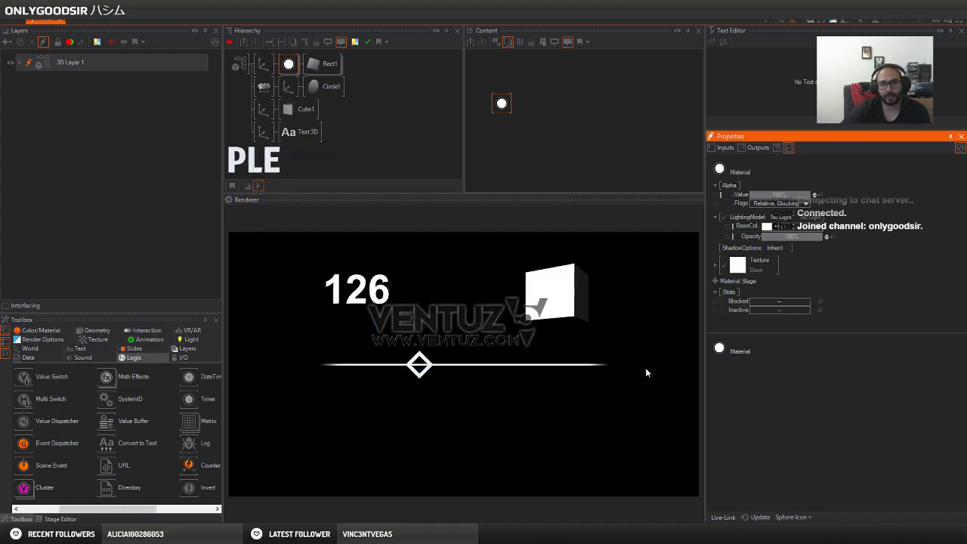
{"action": "left_click", "coordinate": [414, 369]}
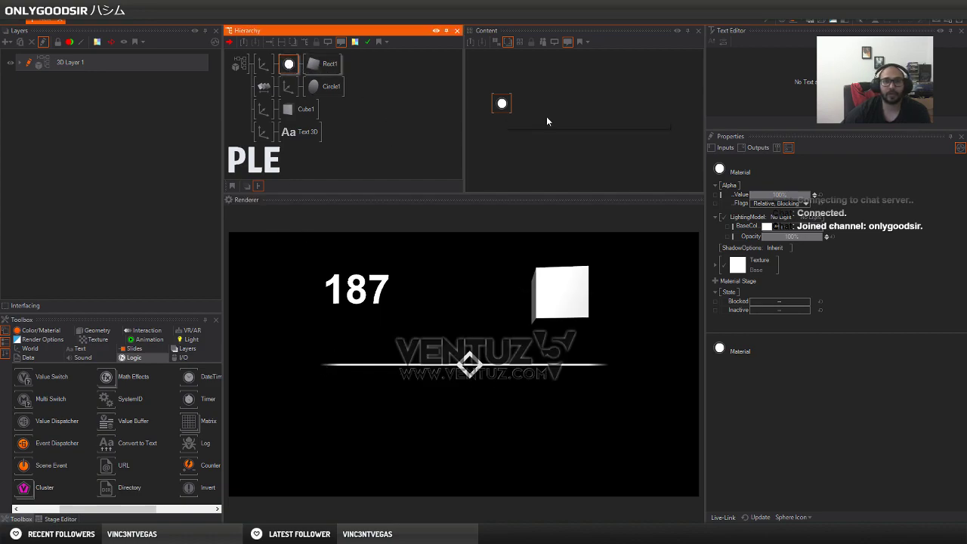
Set the sampler type of the Material's texture to Anisotropic, Wrap.
{"action": "left_click", "coordinate": [714, 265]}
{"action": "middle_click_drag", "start_coordinate": [820, 293], "coordinate": [806, 201]}
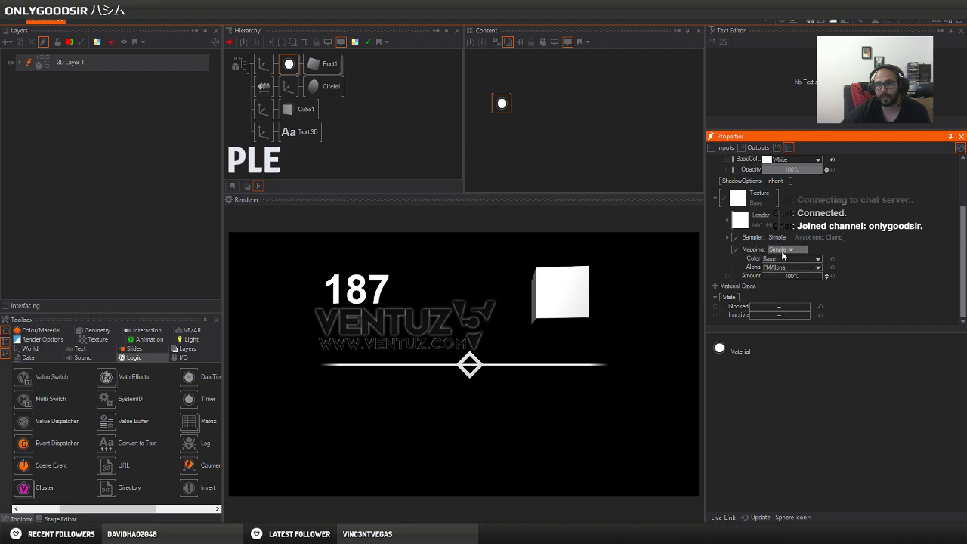
{"action": "left_click", "coordinate": [788, 250]}
{"action": "left_click", "coordinate": [854, 250]}
{"action": "left_click", "coordinate": [822, 239]}
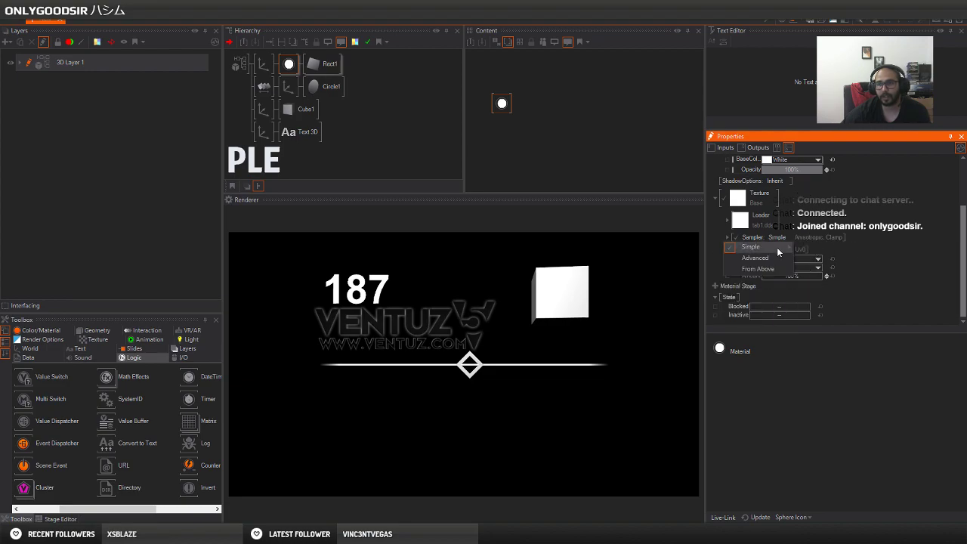
{"action": "left_click", "coordinate": [777, 247]}
{"action": "left_click", "coordinate": [847, 261]}
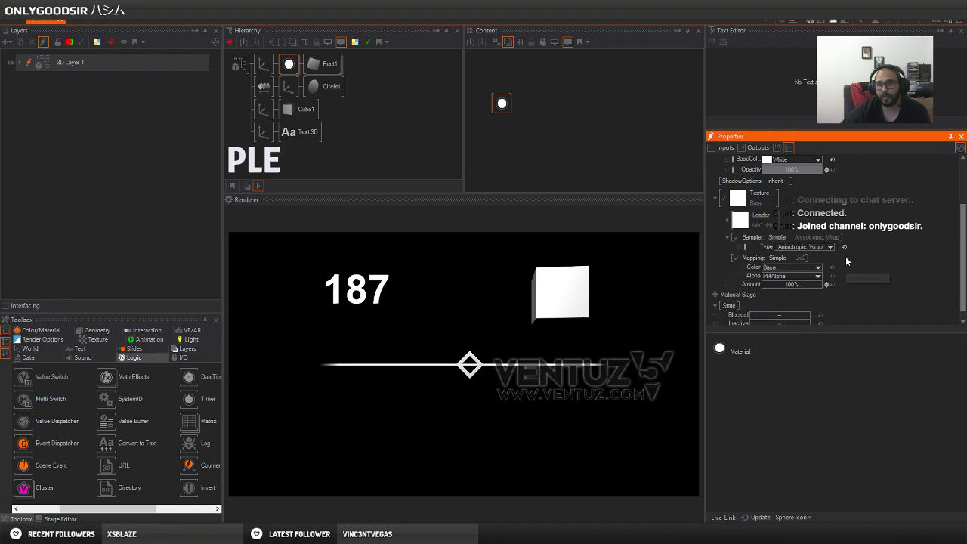
Switch the texture to 2D Mapping, set ScalingX to 0.0322 to make a dashed track, and test the slider.
{"action": "left_click", "coordinate": [787, 258]}
{"action": "mouse_move", "coordinate": [785, 268]}
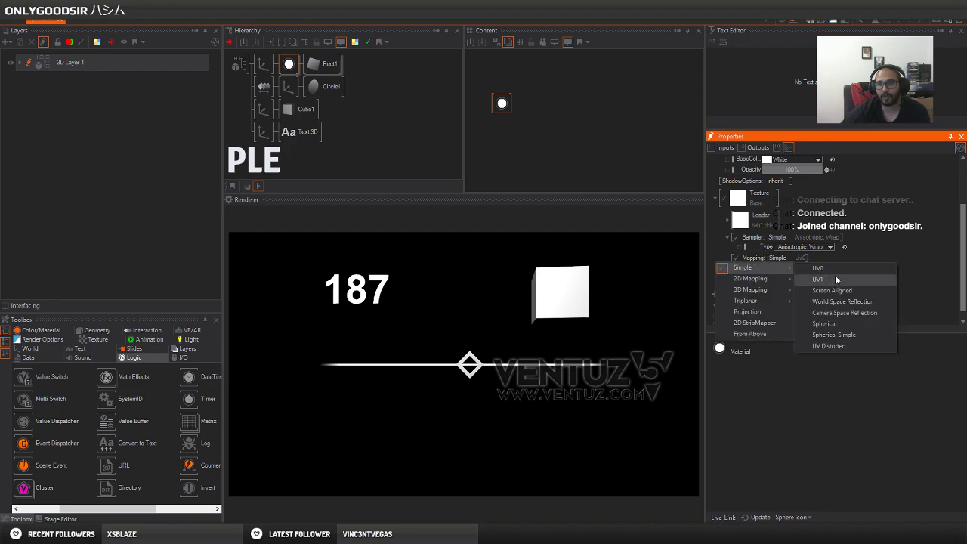
{"action": "mouse_move", "coordinate": [755, 278]}
{"action": "left_click", "coordinate": [838, 279]}
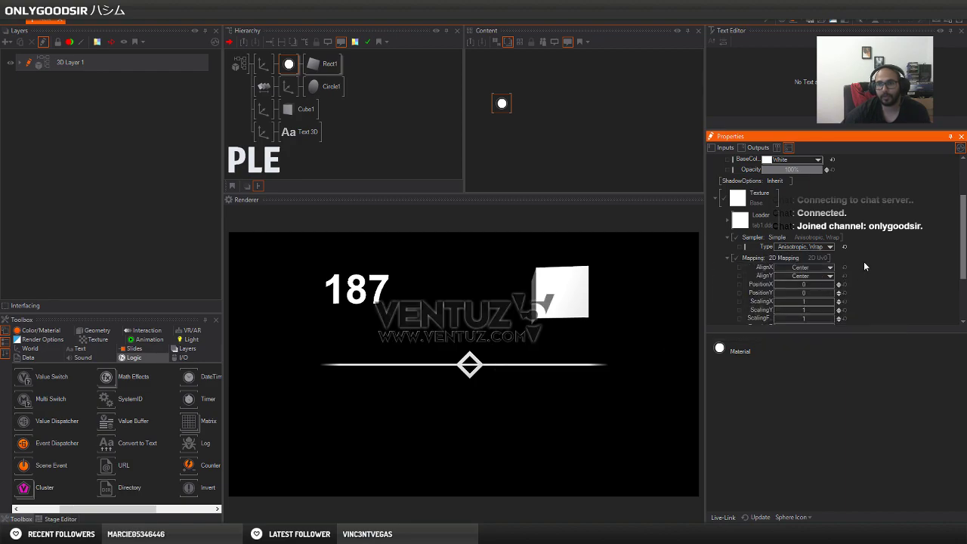
{"action": "scroll", "coordinate": [861, 260], "scroll_direction": "down", "scroll_amount": 2}
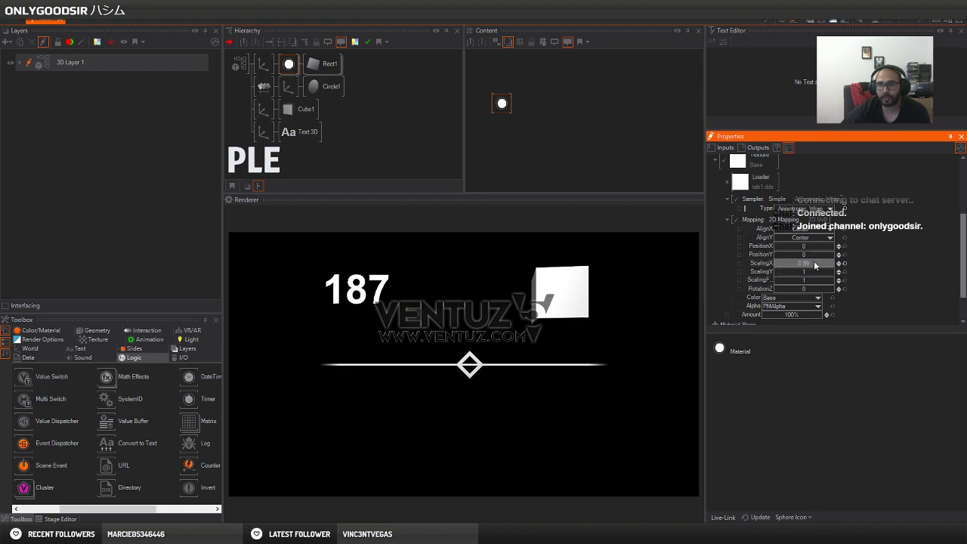
{"action": "left_click_drag", "start_coordinate": [814, 265], "coordinate": [777, 266]}
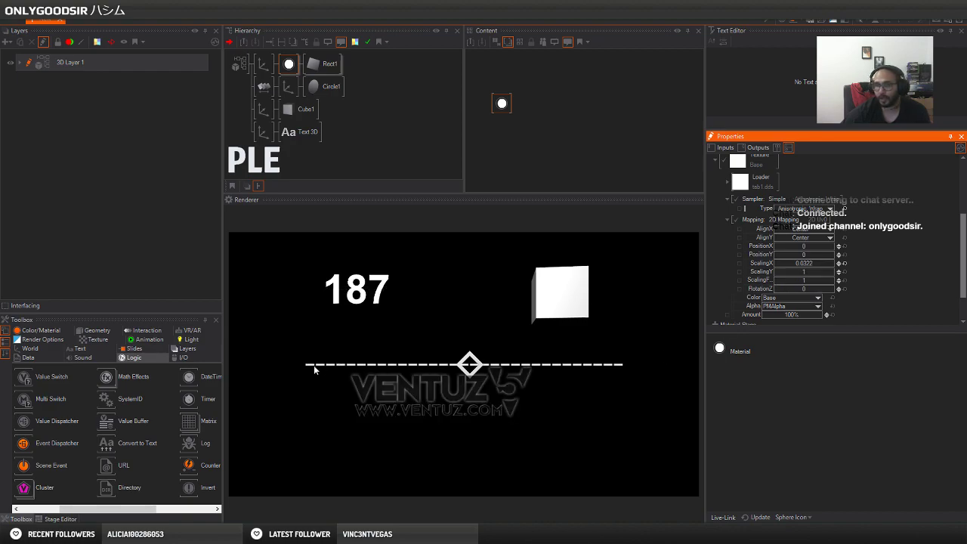
{"action": "left_click_drag", "start_coordinate": [312, 370], "coordinate": [698, 369]}
{"action": "left_click_drag", "start_coordinate": [614, 365], "coordinate": [489, 376]}
{"action": "left_click", "coordinate": [266, 86]}
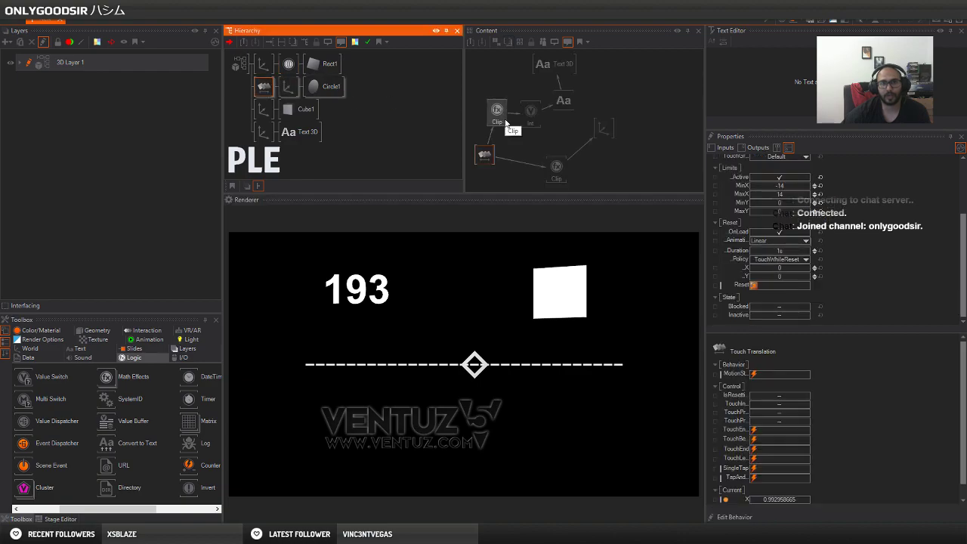
{"action": "left_click", "coordinate": [508, 160]}
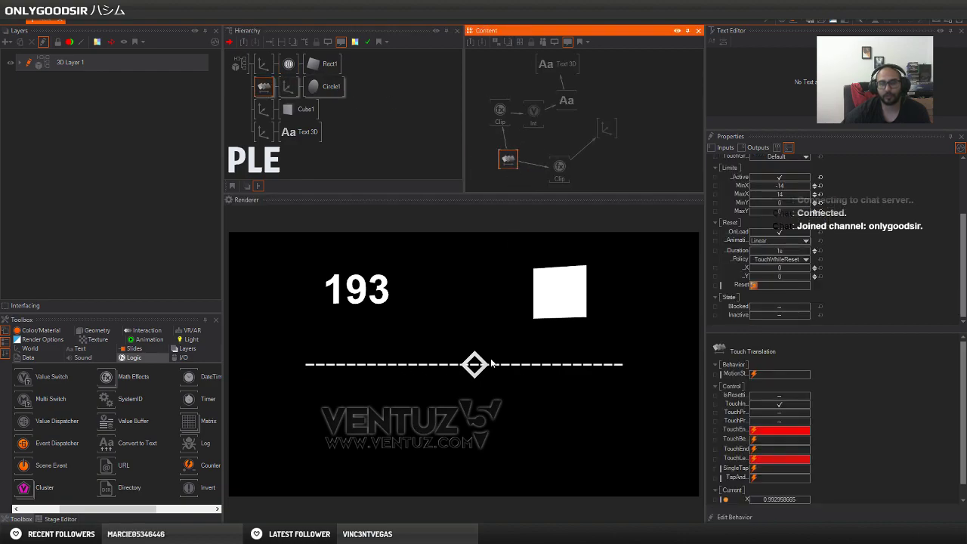
{"action": "scroll", "coordinate": [802, 201], "scroll_direction": "up", "scroll_amount": 1}
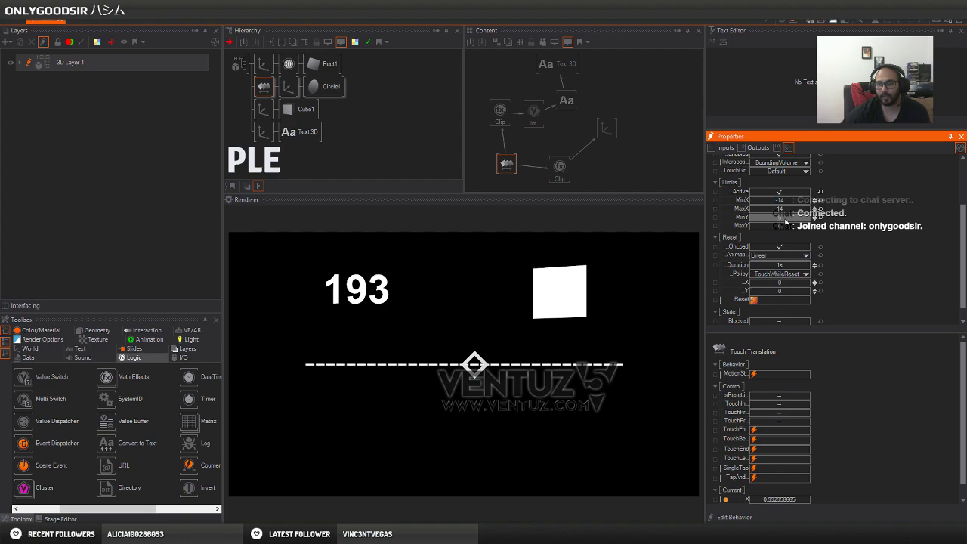
Insert an Axis into the hierarchy as common parent of the track branch and the Touch Translation handle branch.
{"action": "double_click", "coordinate": [240, 99]}
{"action": "type", "text": "ax"}
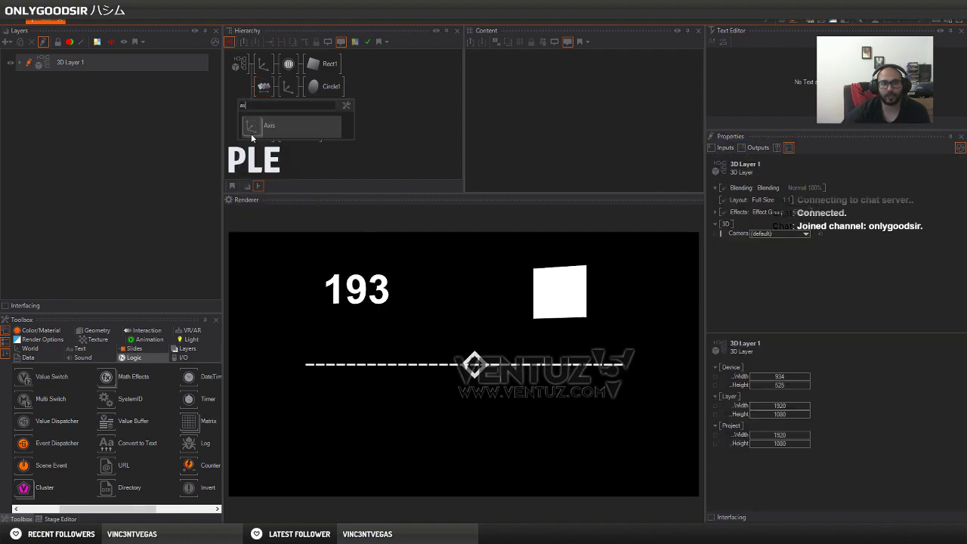
{"action": "left_click_drag", "start_coordinate": [253, 125], "coordinate": [289, 85]}
{"action": "left_click", "coordinate": [267, 89]}
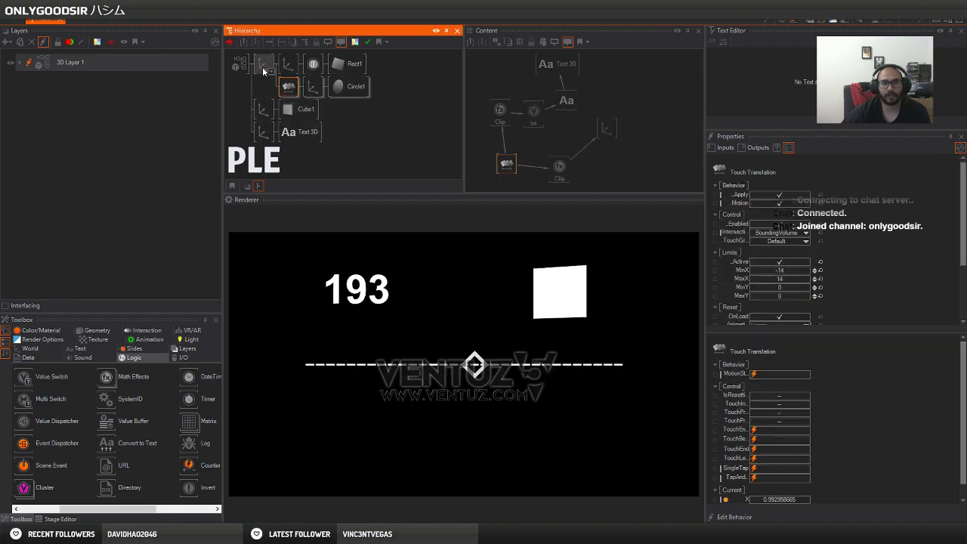
Set the slider's parent Axis rotation Z to 90 to turn the slider vertical.
{"action": "left_click", "coordinate": [262, 65]}
{"action": "left_click_drag", "start_coordinate": [814, 250], "coordinate": [813, 248]}
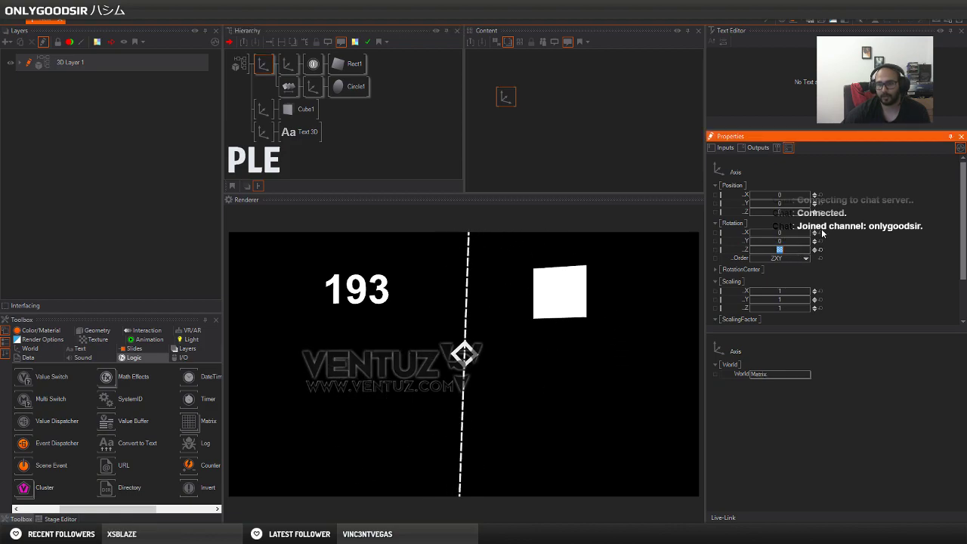
{"action": "type", "text": "90"}
{"action": "key", "text": "Return"}
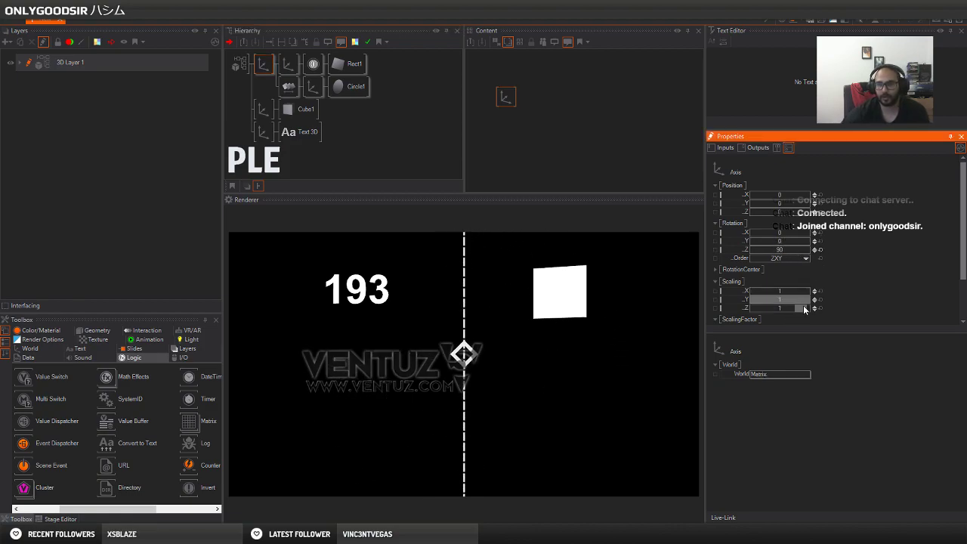
Set the parent Axis ScalingFactor to 0.696 and test the handle along the vertical track.
{"action": "scroll", "coordinate": [814, 302], "scroll_direction": "down", "scroll_amount": 2}
{"action": "mouse_move", "coordinate": [781, 293]}
{"action": "left_mouse_down"}
{"action": "mouse_move", "coordinate": [751, 293]}
{"action": "mouse_move", "coordinate": [767, 292]}
{"action": "left_mouse_up"}
{"action": "left_click", "coordinate": [466, 359]}
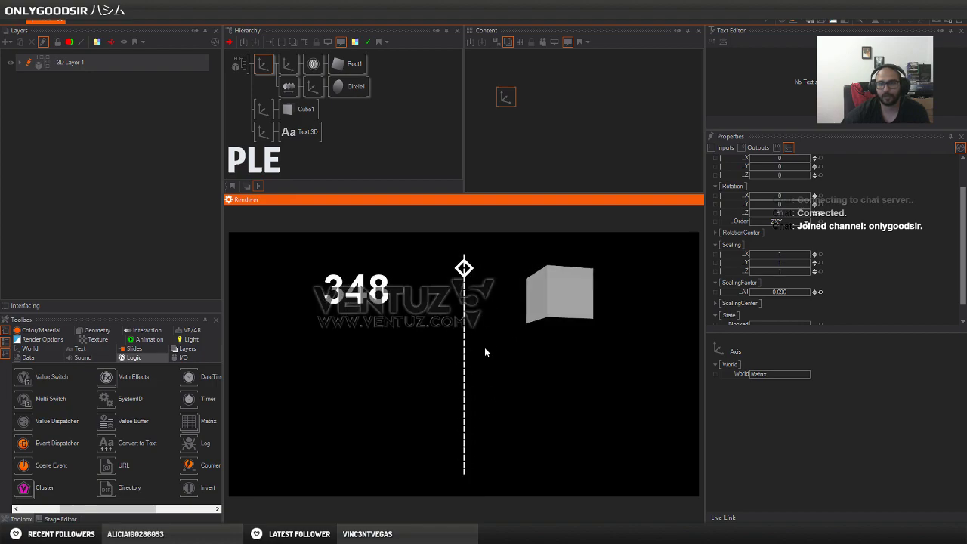
{"action": "left_click", "coordinate": [288, 86]}
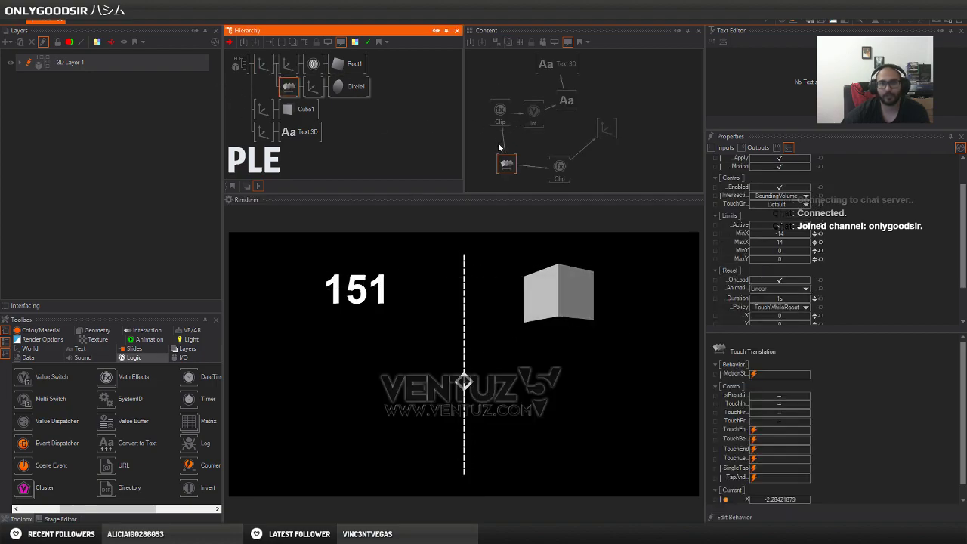
{"action": "left_click", "coordinate": [524, 160]}
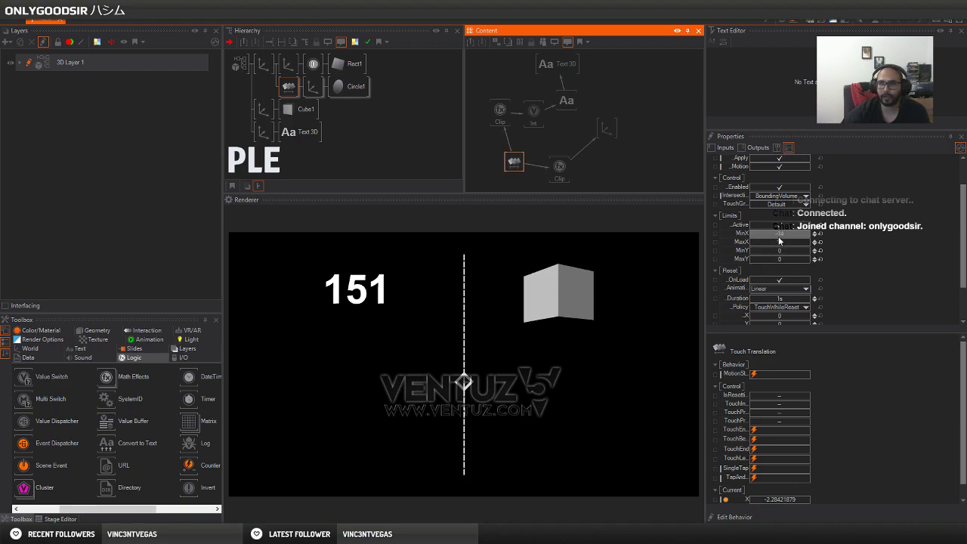
{"action": "left_click_drag", "start_coordinate": [478, 382], "coordinate": [464, 324]}
Shift the slider's parent Axis along X until the slider stands left of the number text.
{"action": "left_click", "coordinate": [264, 65]}
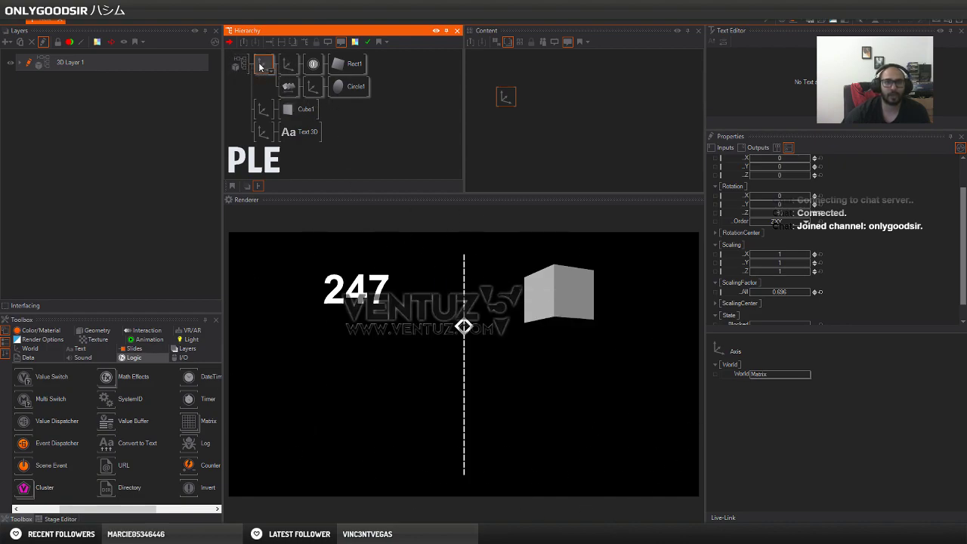
{"action": "scroll", "coordinate": [824, 174], "scroll_direction": "up", "scroll_amount": 1}
{"action": "left_click_drag", "start_coordinate": [783, 167], "coordinate": [756, 173]}
Add a new Axis node at the end of the hierarchy, below the Text 3D branch.
{"action": "left_click", "coordinate": [340, 140]}
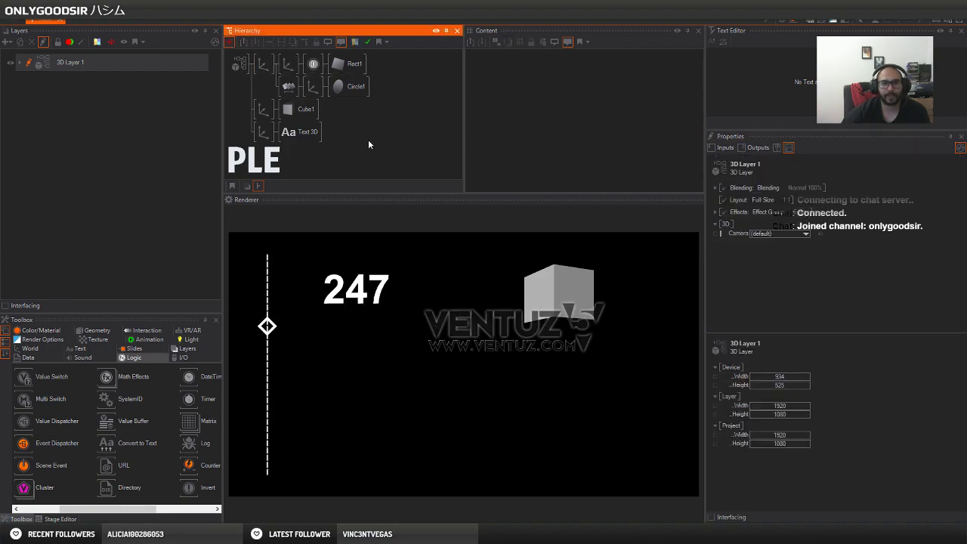
{"action": "key", "text": "space"}
{"action": "type", "text": "ax"}
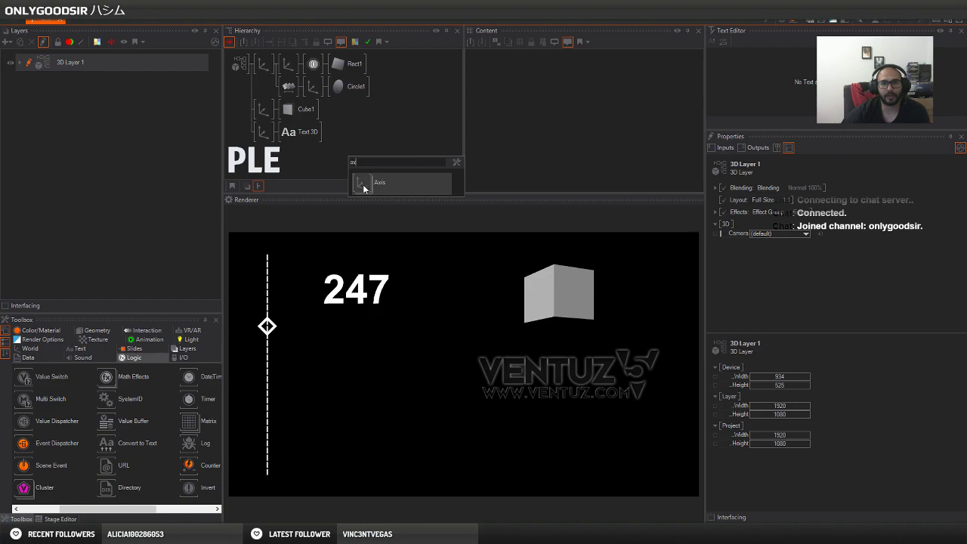
{"action": "left_click_drag", "start_coordinate": [363, 183], "coordinate": [264, 144]}
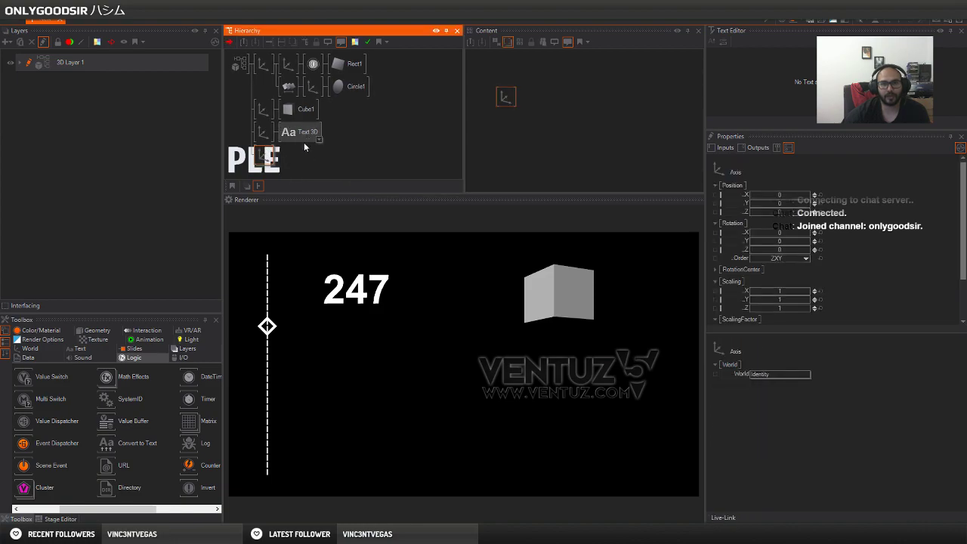
Add a Circle under the new Axis and set that Axis's ScalingFactor to 16.1.
{"action": "left_click", "coordinate": [295, 160]}
{"action": "double_click", "coordinate": [300, 163]}
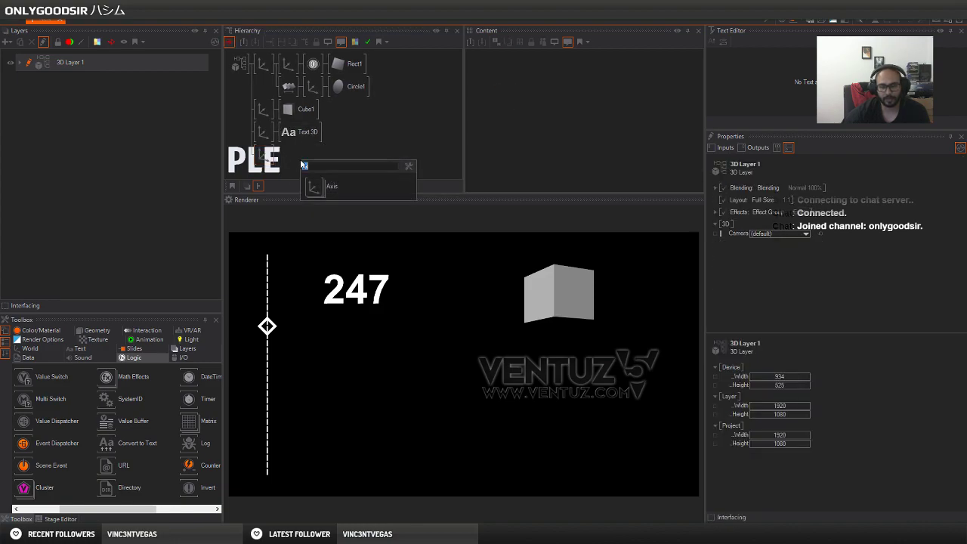
{"action": "type", "text": "ci"}
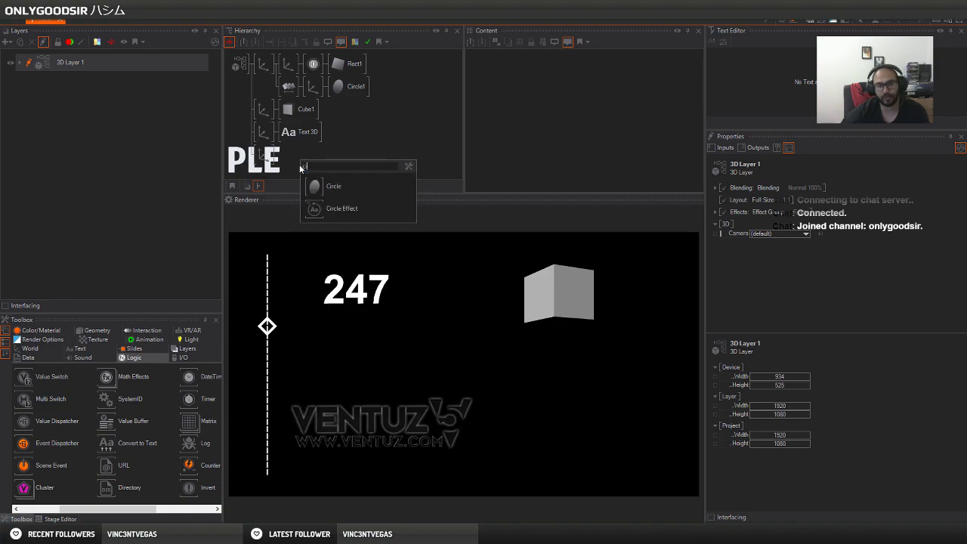
{"action": "left_click_drag", "start_coordinate": [316, 186], "coordinate": [275, 157]}
{"action": "left_click", "coordinate": [277, 159]}
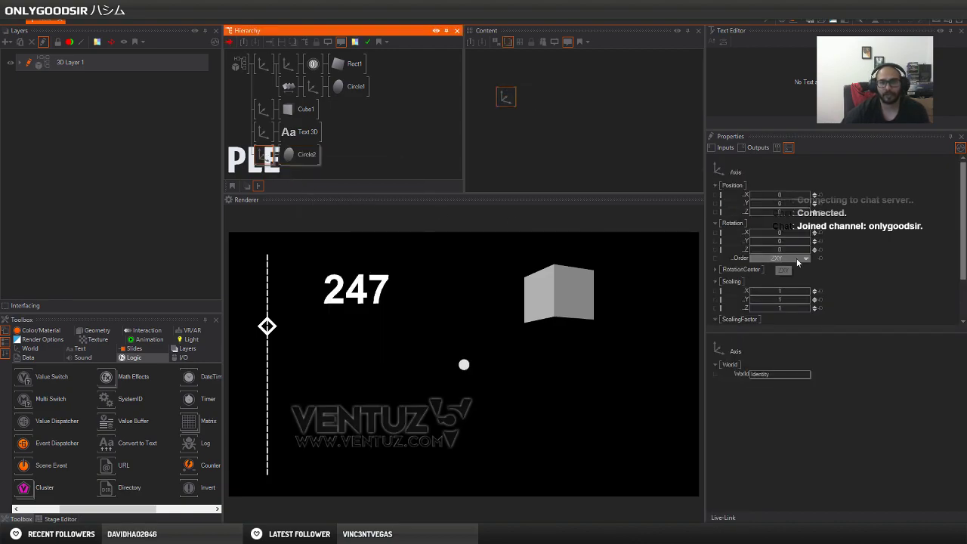
{"action": "scroll", "coordinate": [824, 307], "scroll_direction": "down", "scroll_amount": 2}
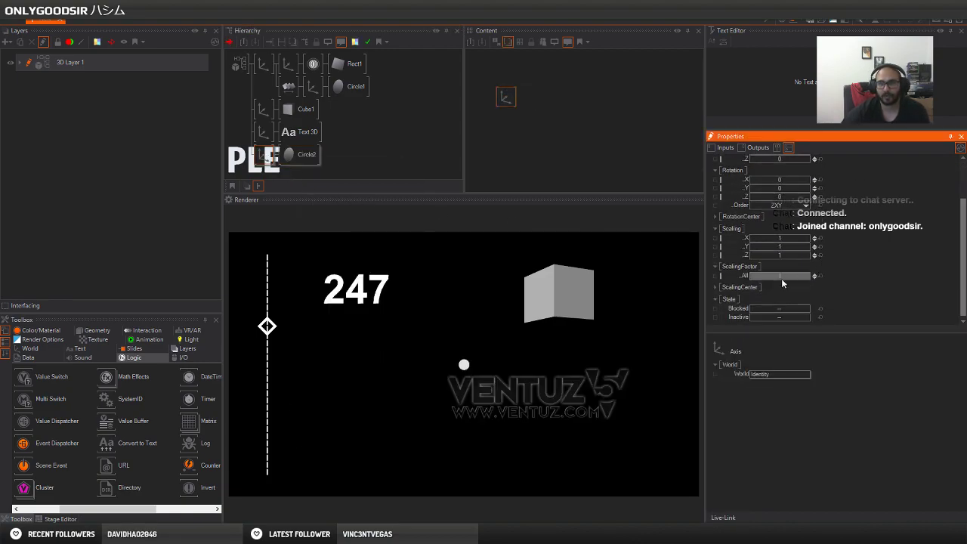
{"action": "left_click_drag", "start_coordinate": [781, 279], "coordinate": [809, 277]}
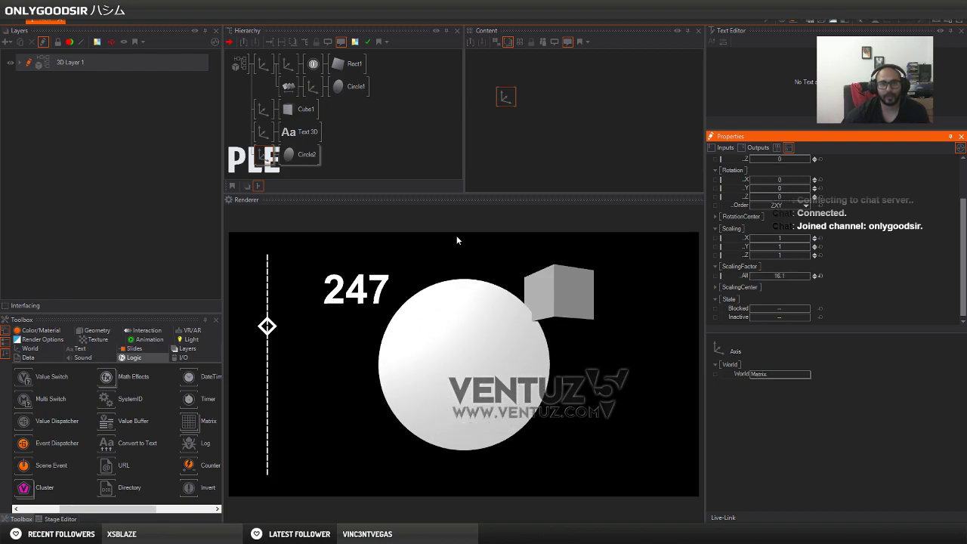
Block the Axis nodes of the slider, cube and Text 3D branches and collapse the slider branch.
{"action": "left_click", "coordinate": [263, 132]}
{"action": "left_click", "coordinate": [265, 109], "text": "ctrl"}
{"action": "left_click", "coordinate": [263, 66], "text": "ctrl"}
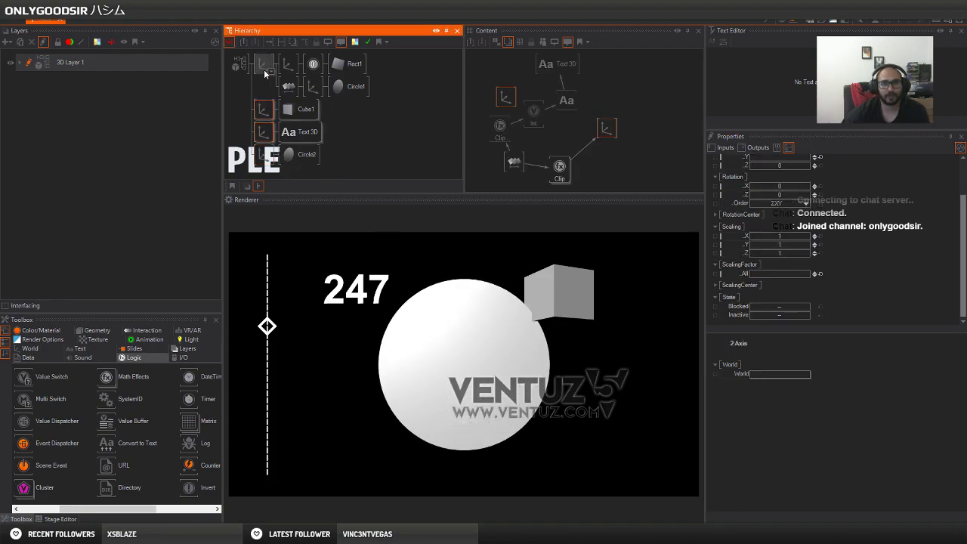
{"action": "key", "text": "b"}
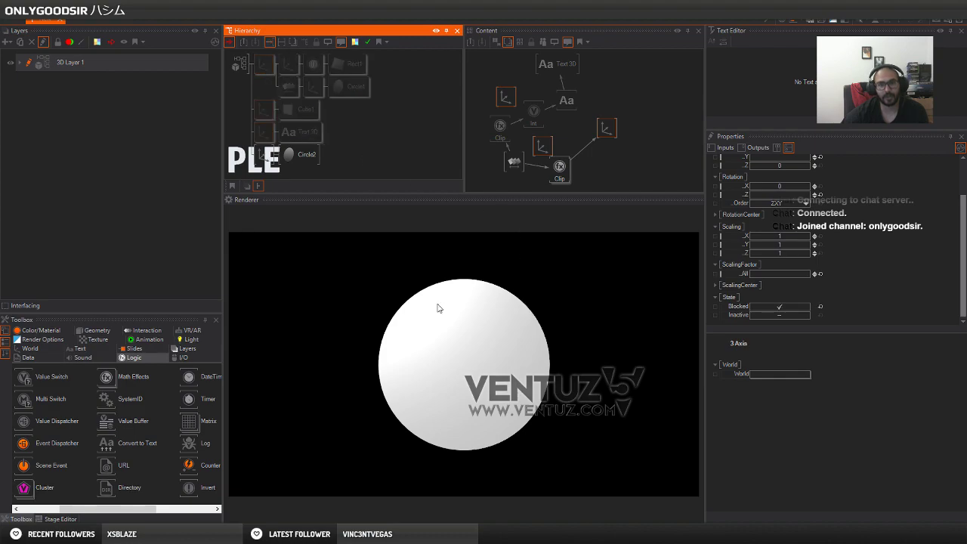
{"action": "double_click", "coordinate": [257, 68]}
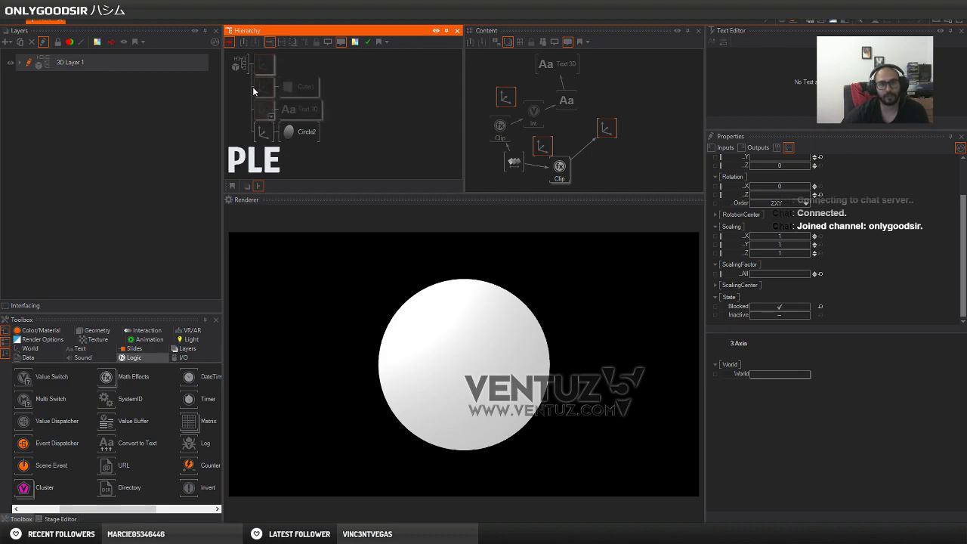
{"action": "left_click", "coordinate": [357, 108]}
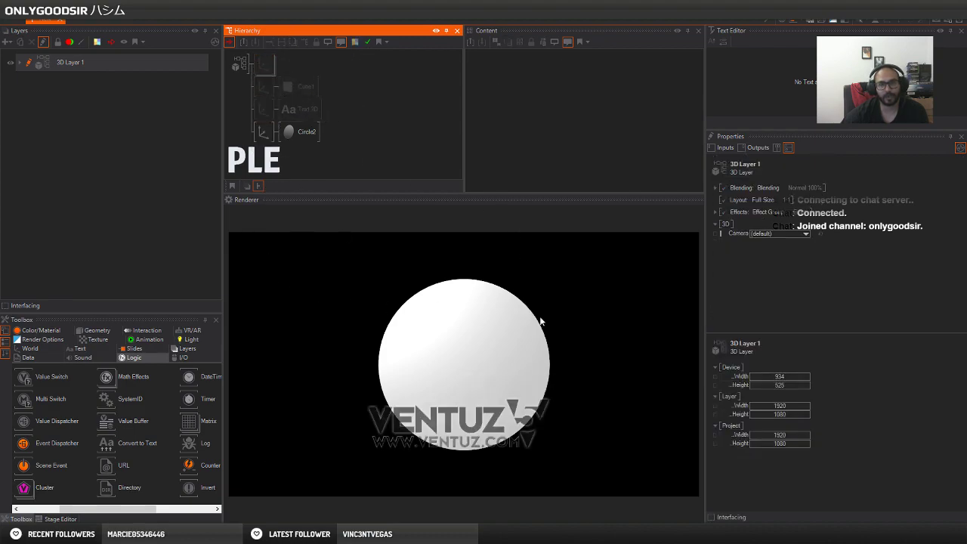
Increase the large circle's Hole value until only a thin ring is left.
{"action": "left_click", "coordinate": [259, 132]}
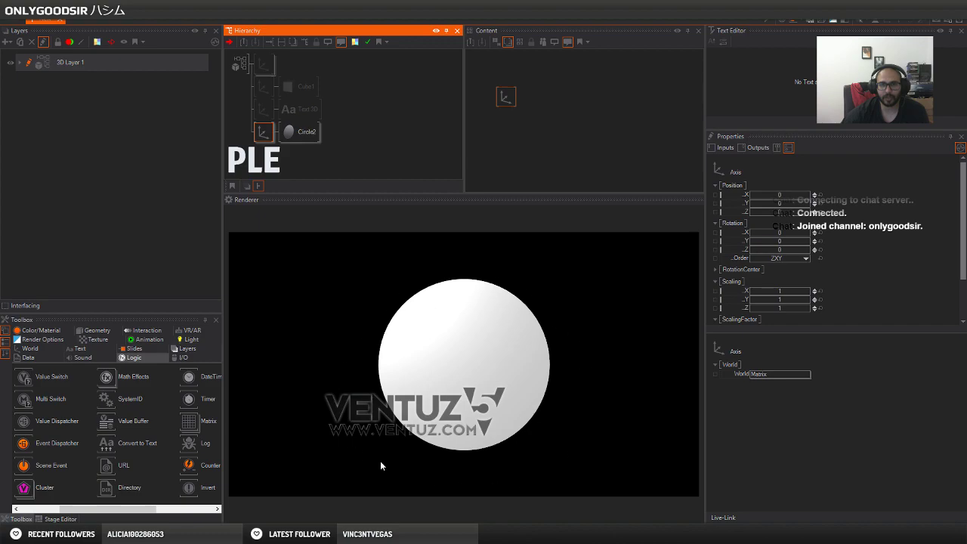
{"action": "left_click", "coordinate": [301, 131]}
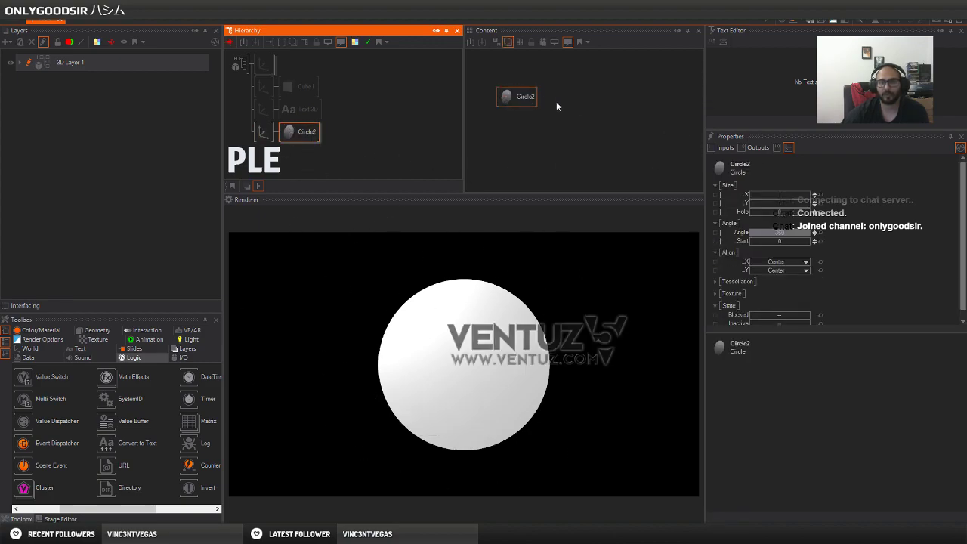
{"action": "left_click", "coordinate": [528, 97]}
{"action": "left_click_drag", "start_coordinate": [791, 213], "coordinate": [812, 214]}
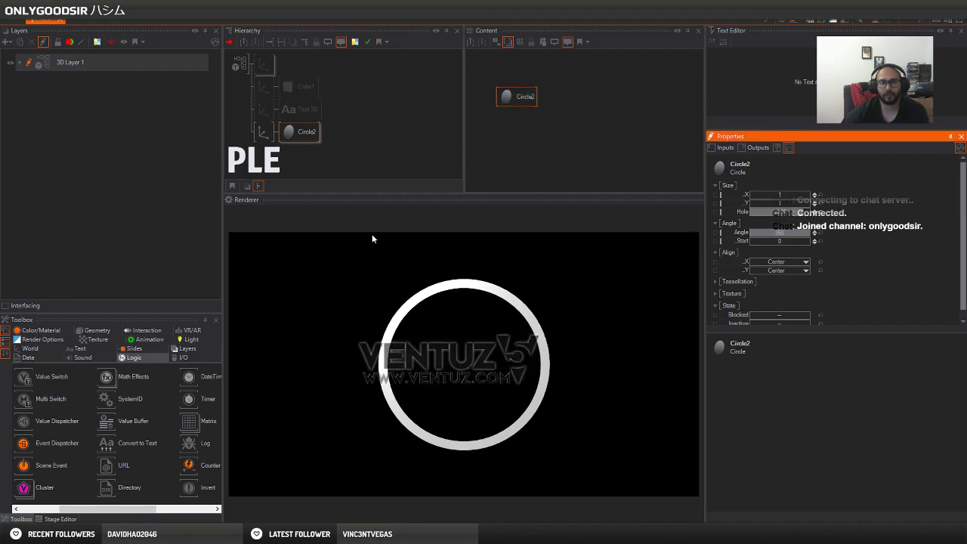
Add another Axis node at the end of the hierarchy, below the ring's branch.
{"action": "double_click", "coordinate": [314, 158]}
{"action": "left_click", "coordinate": [266, 155]}
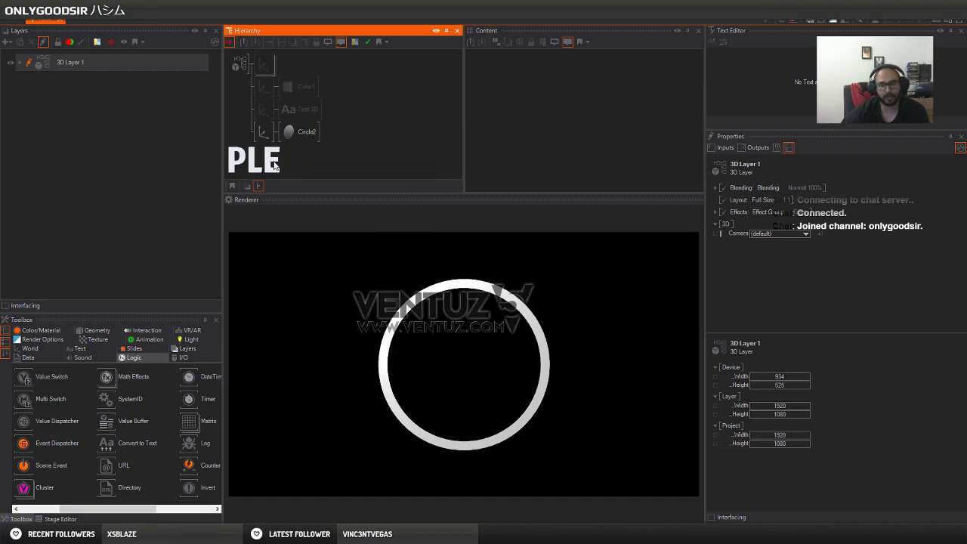
{"action": "double_click", "coordinate": [272, 164]}
{"action": "type", "text": "ax"}
{"action": "left_click", "coordinate": [287, 188]}
{"action": "left_click", "coordinate": [269, 153]}
{"action": "left_click", "coordinate": [288, 162]}
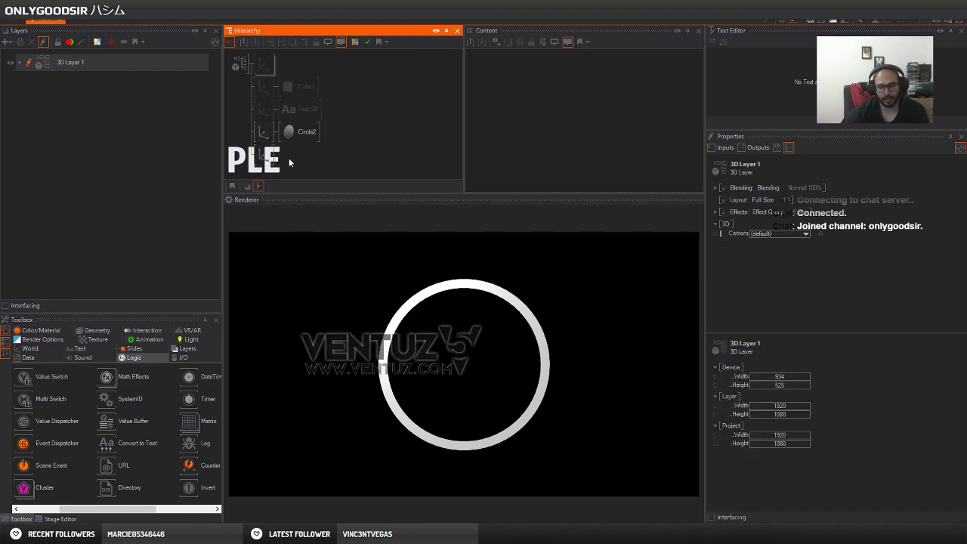
Add a second Circle under the new Axis and set that Axis's ScalingFactor to 2.43.
{"action": "right_click", "coordinate": [290, 162]}
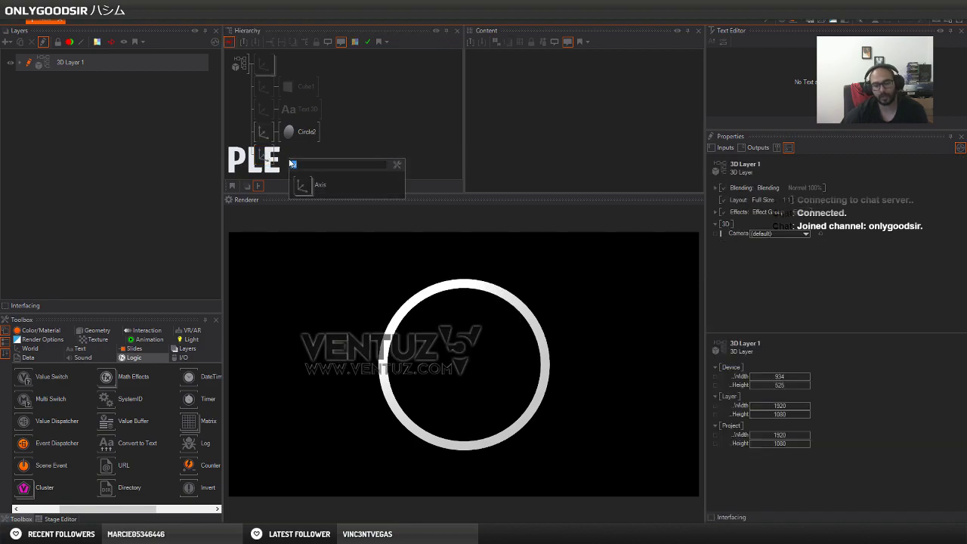
{"action": "type", "text": "circle"}
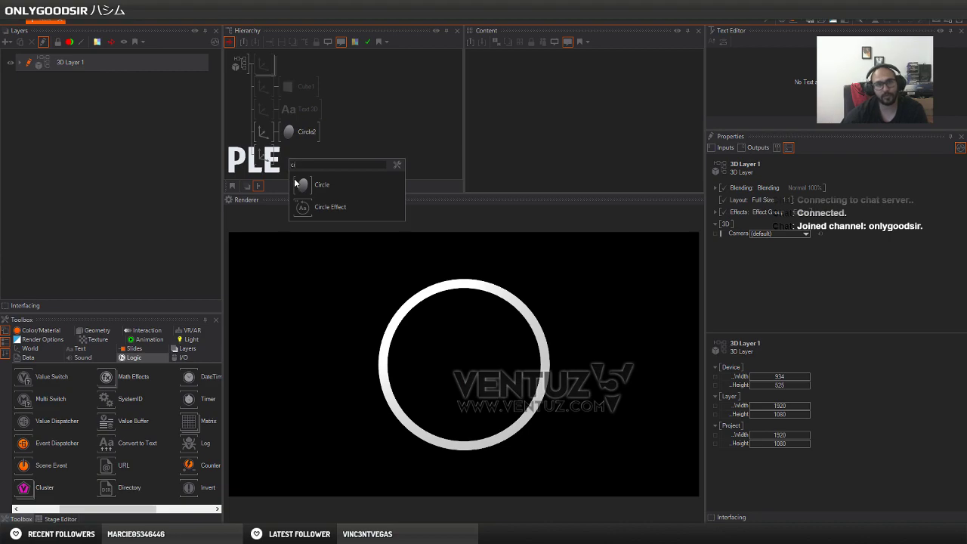
{"action": "left_click", "coordinate": [300, 184]}
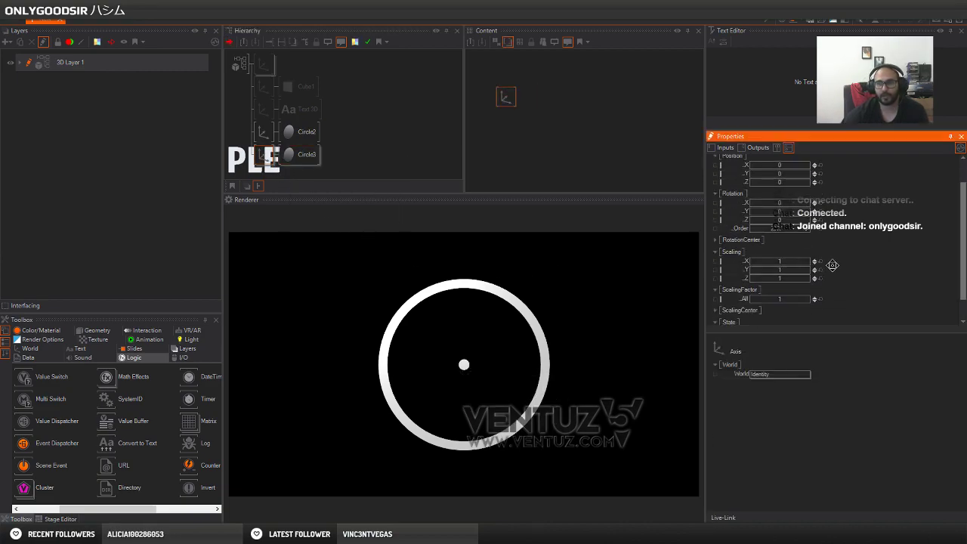
{"action": "scroll", "coordinate": [831, 260], "scroll_direction": "down", "scroll_amount": 1}
{"action": "left_click_drag", "start_coordinate": [813, 288], "coordinate": [814, 284]}
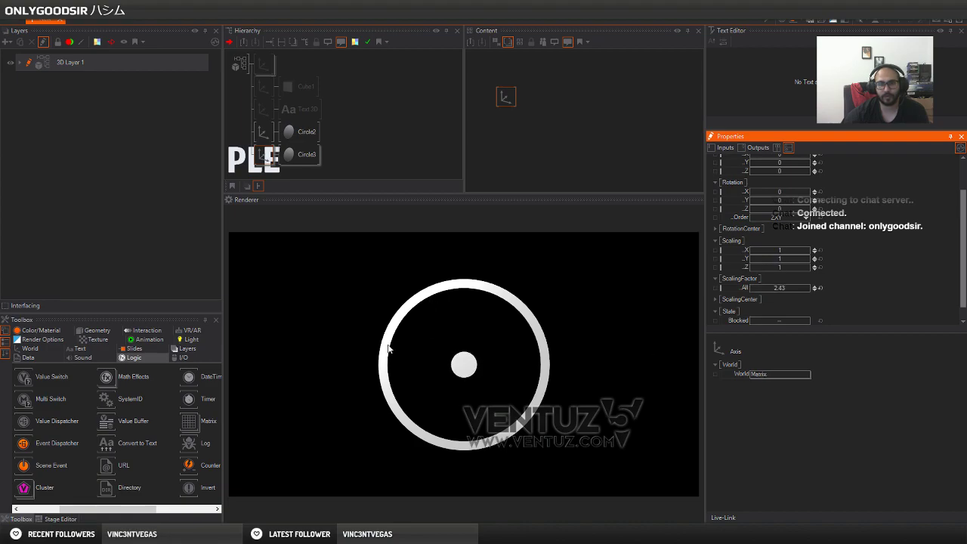
Insert a Touch Rotation node in front of the small circle's Axis, test it on the circle and review its settings.
{"action": "left_click", "coordinate": [290, 179]}
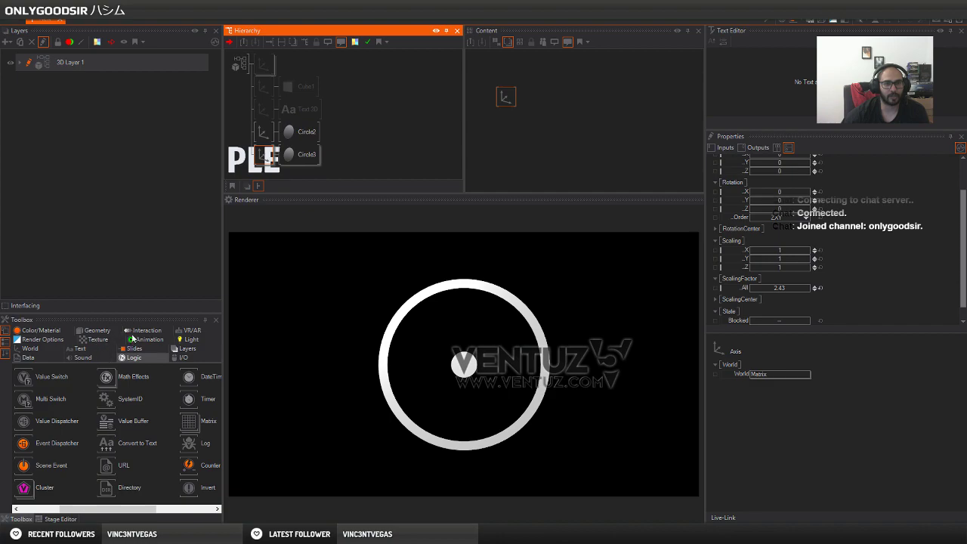
{"action": "left_click", "coordinate": [158, 334]}
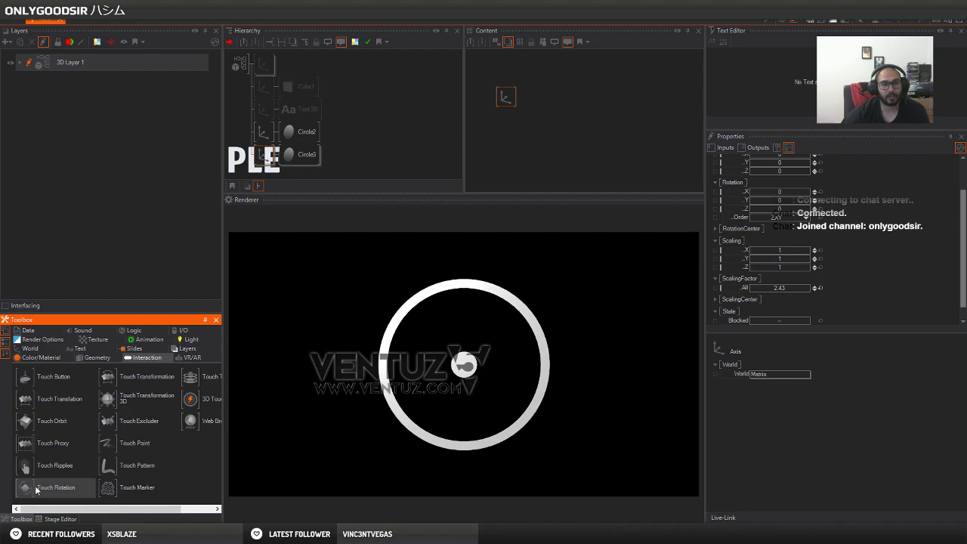
{"action": "left_click_drag", "start_coordinate": [54, 475], "coordinate": [258, 161]}
{"action": "mouse_move", "coordinate": [472, 373]}
{"action": "left_mouse_down"}
{"action": "mouse_move", "coordinate": [457, 368]}
{"action": "mouse_move", "coordinate": [474, 359]}
{"action": "left_mouse_up"}
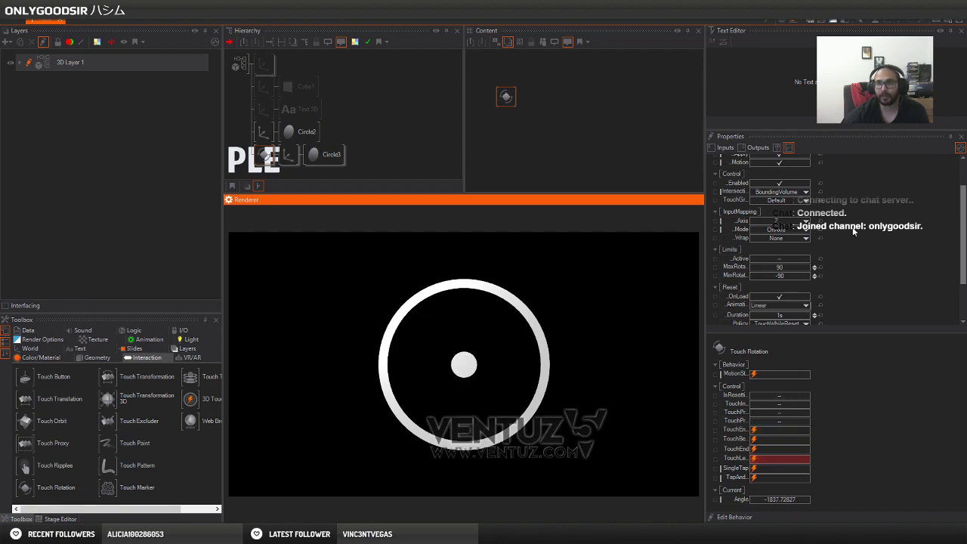
{"action": "middle_click_drag", "start_coordinate": [853, 239], "coordinate": [841, 271]}
{"action": "scroll", "coordinate": [841, 270], "scroll_direction": "down", "scroll_amount": 2}
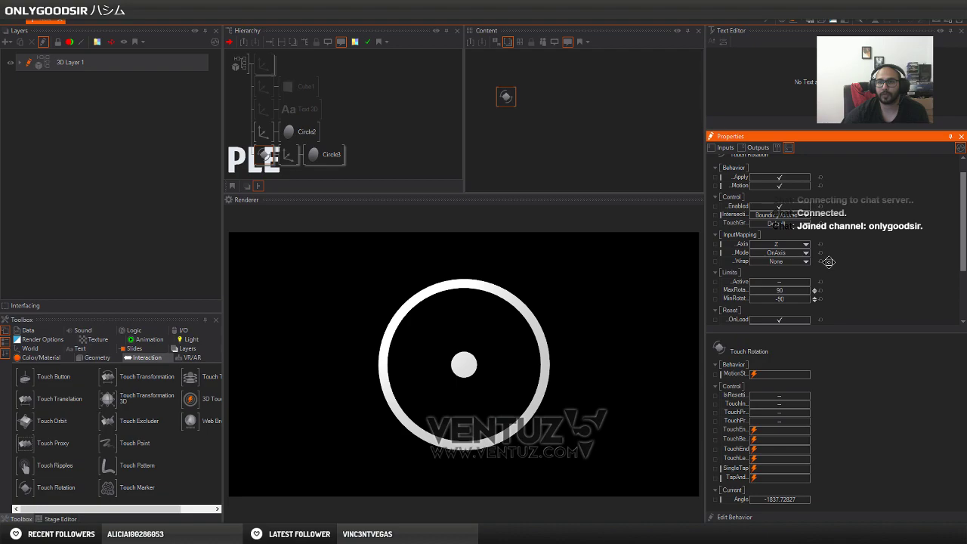
{"action": "scroll", "coordinate": [826, 230], "scroll_direction": "down", "scroll_amount": 1}
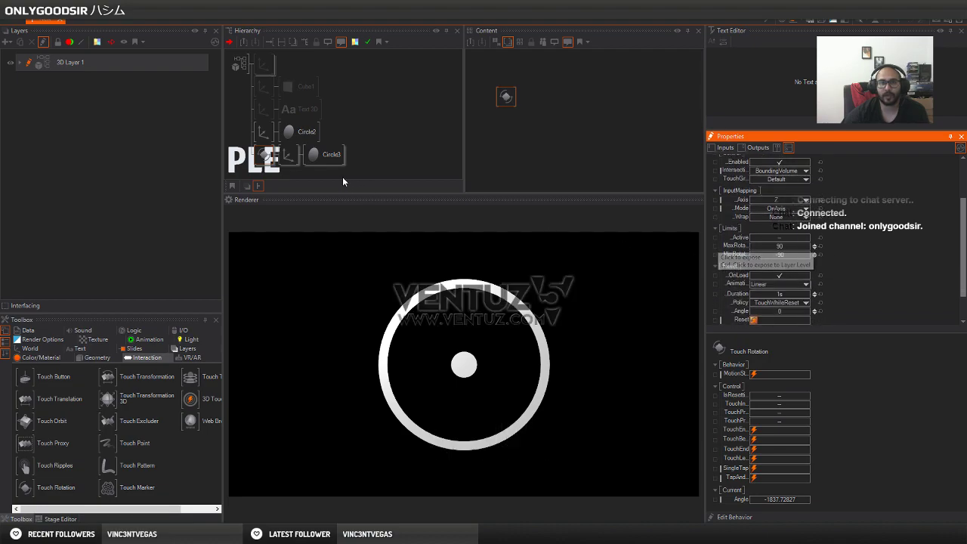
Try shifting the RotationCenter X of the small circle's Axis.
{"action": "left_click", "coordinate": [287, 158]}
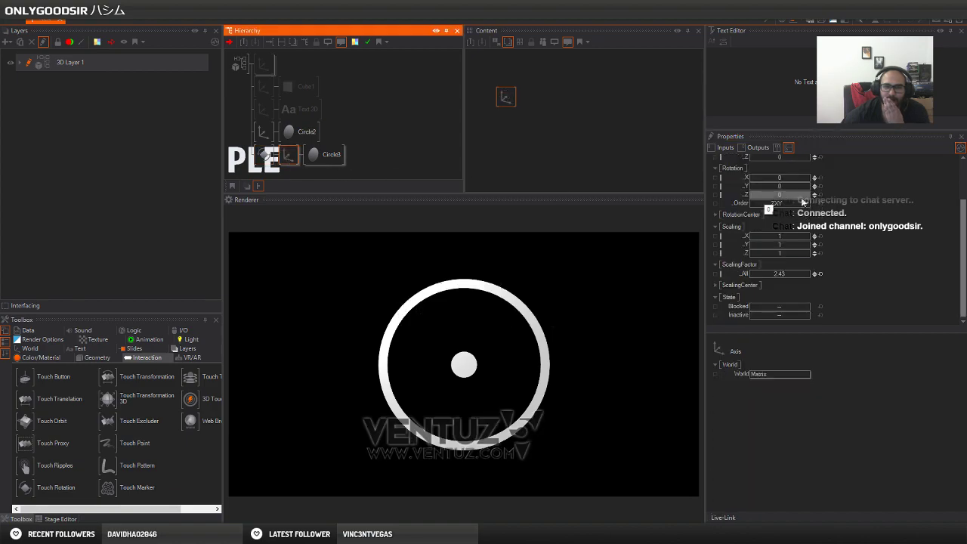
{"action": "scroll", "coordinate": [749, 241], "scroll_direction": "up", "scroll_amount": 1}
{"action": "left_click", "coordinate": [715, 226]}
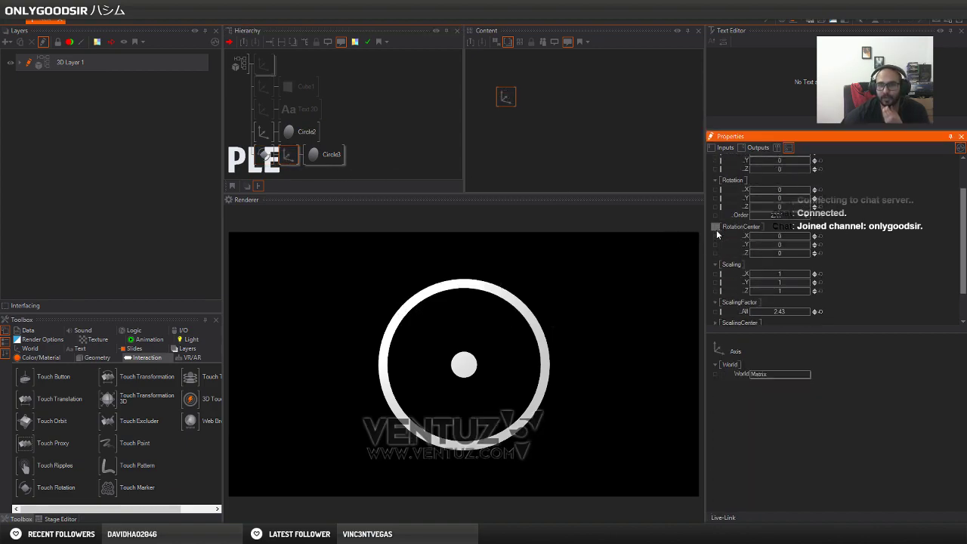
{"action": "left_click_drag", "start_coordinate": [794, 238], "coordinate": [780, 242]}
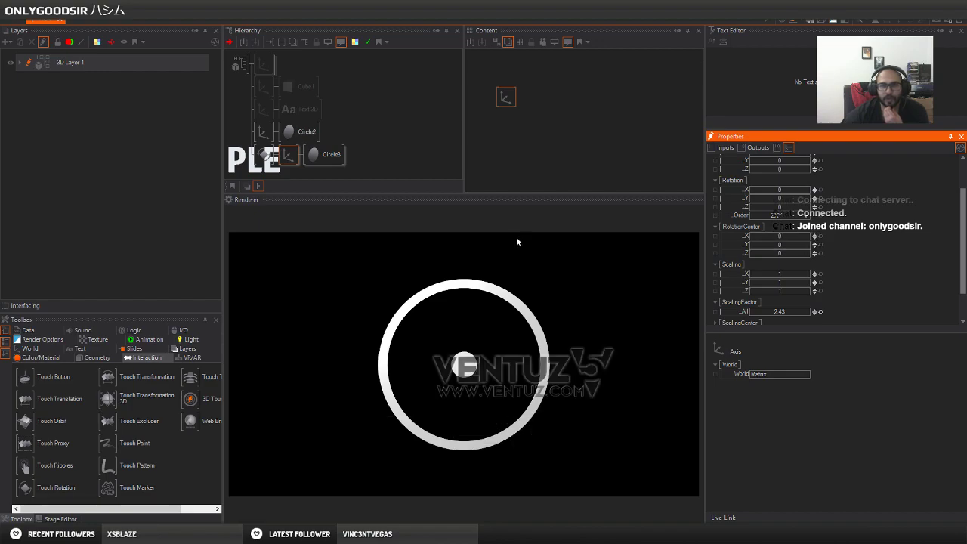
Offset the small circle's Axis to position X -7.61 so it sits on the ring, testing its rotation around the ring.
{"action": "left_click", "coordinate": [289, 158]}
{"action": "scroll", "coordinate": [779, 160], "scroll_direction": "up", "scroll_amount": 1}
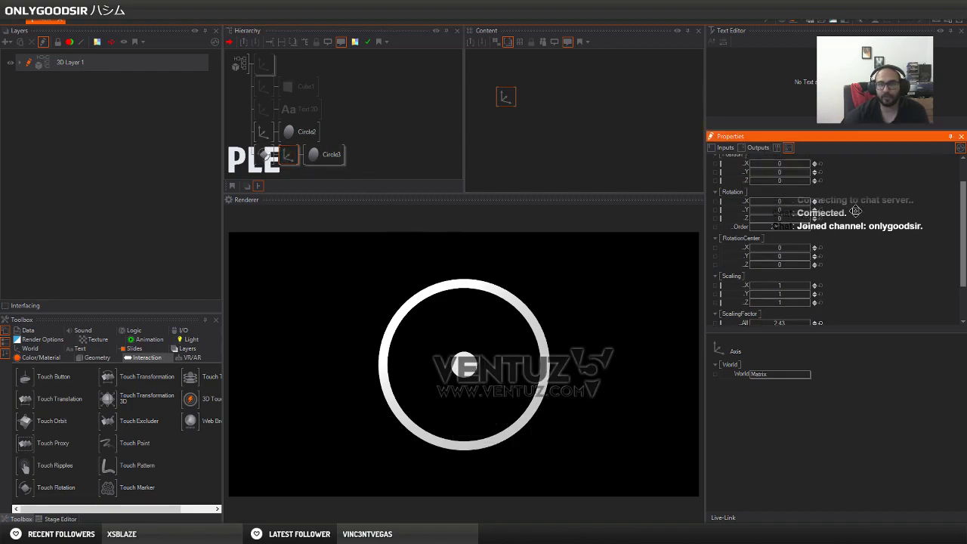
{"action": "left_click_drag", "start_coordinate": [792, 186], "coordinate": [751, 194]}
{"action": "left_click", "coordinate": [407, 317]}
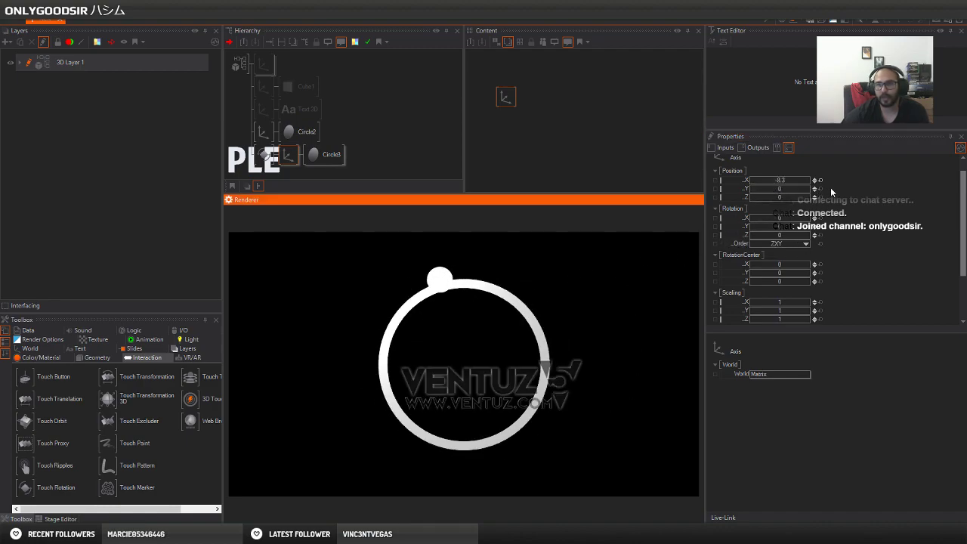
{"action": "mouse_move", "coordinate": [834, 264]}
{"action": "left_mouse_down"}
{"action": "mouse_move", "coordinate": [834, 229]}
{"action": "mouse_move", "coordinate": [834, 249]}
{"action": "left_mouse_up"}
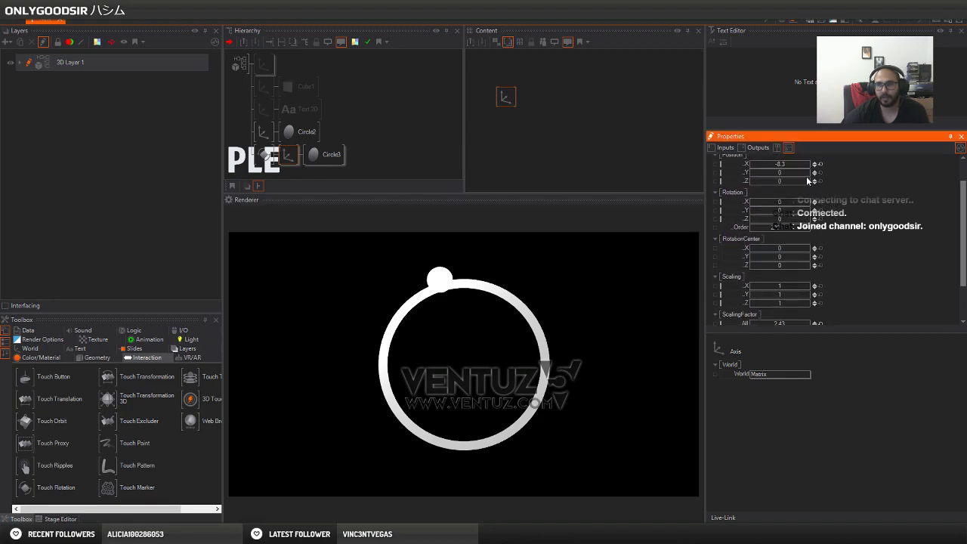
{"action": "mouse_move", "coordinate": [791, 168]}
{"action": "left_mouse_down"}
{"action": "mouse_move", "coordinate": [763, 168]}
{"action": "mouse_move", "coordinate": [810, 171]}
{"action": "mouse_move", "coordinate": [799, 170]}
{"action": "left_mouse_up"}
{"action": "left_click", "coordinate": [362, 383]}
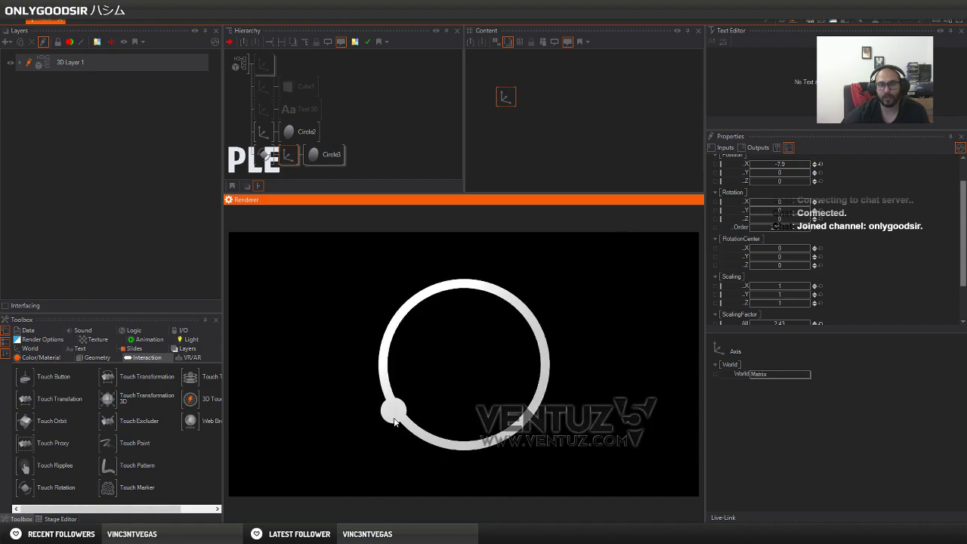
{"action": "left_click", "coordinate": [819, 202]}
{"action": "scroll", "coordinate": [817, 206], "scroll_direction": "up", "scroll_amount": 1}
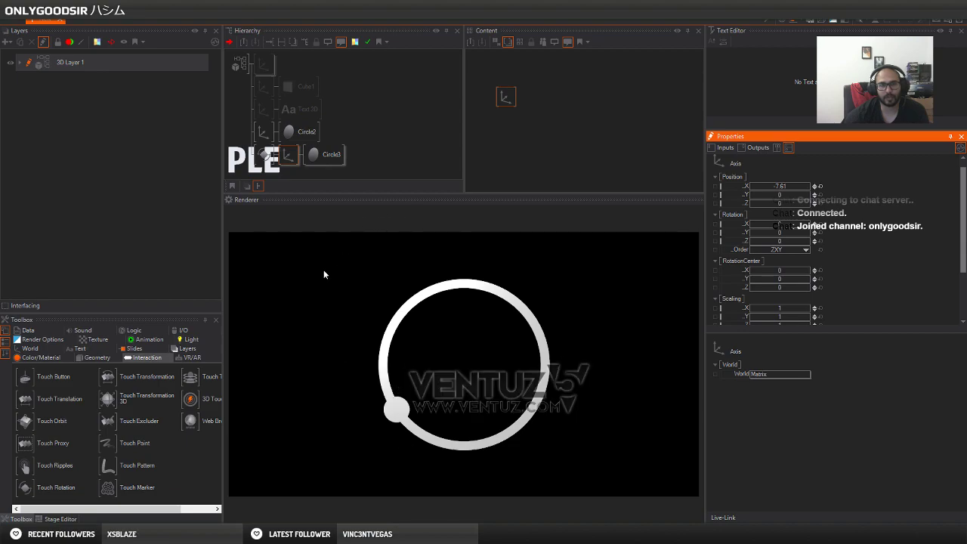
Expand the slider branch, copy its track Material in front of the ring's Circle, and select the ring.
{"action": "left_click", "coordinate": [268, 68]}
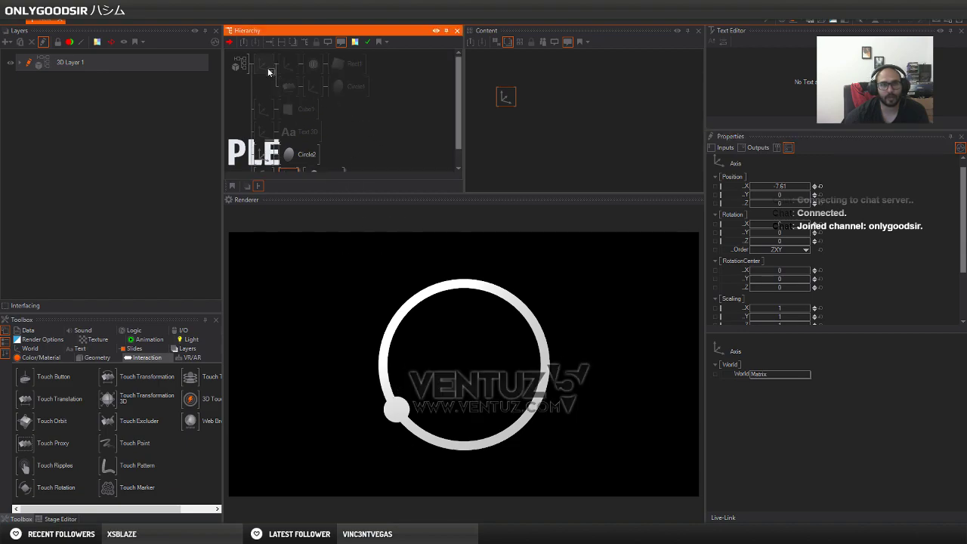
{"action": "left_click", "coordinate": [311, 66]}
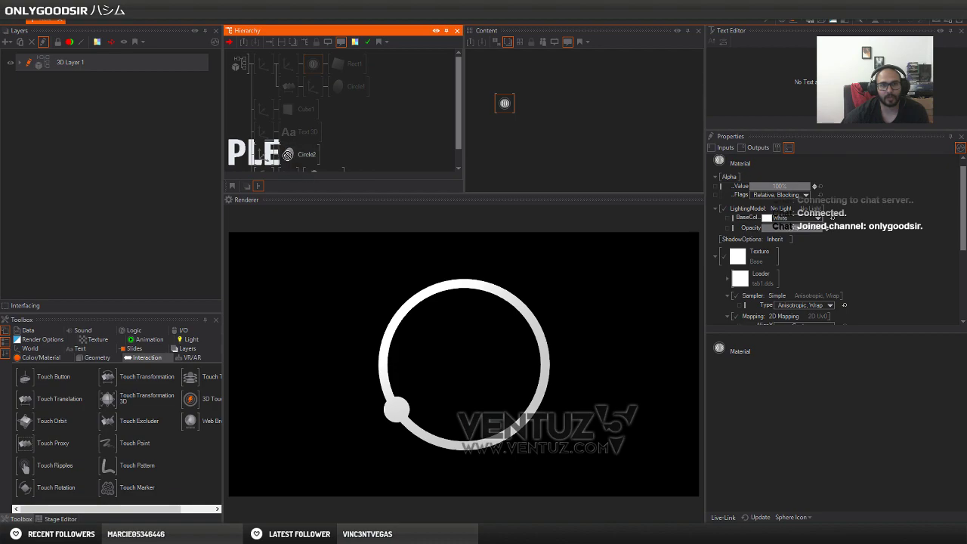
{"action": "left_click_drag", "start_coordinate": [287, 154], "coordinate": [288, 154]}
{"action": "scroll", "coordinate": [361, 132], "scroll_direction": "down", "scroll_amount": 1}
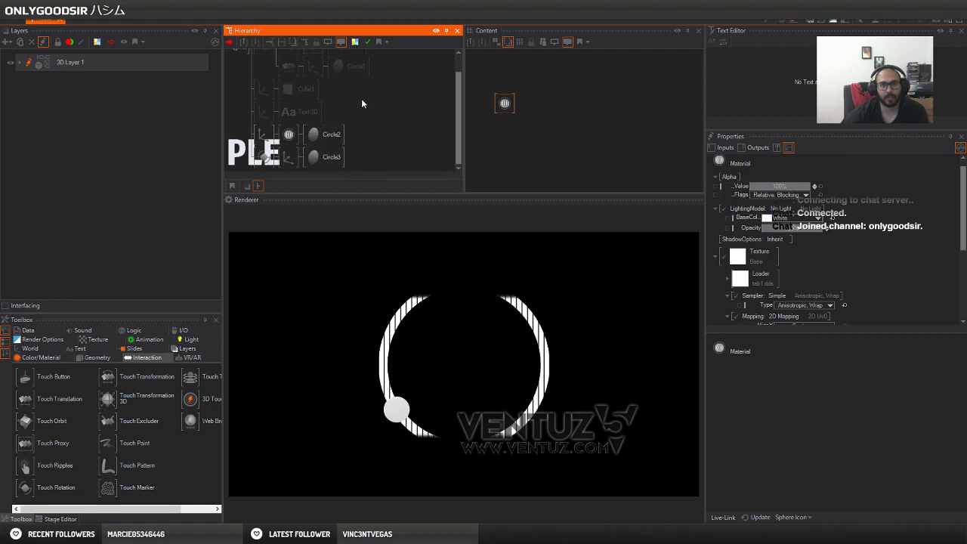
{"action": "left_click", "coordinate": [289, 135]}
{"action": "left_click", "coordinate": [326, 135]}
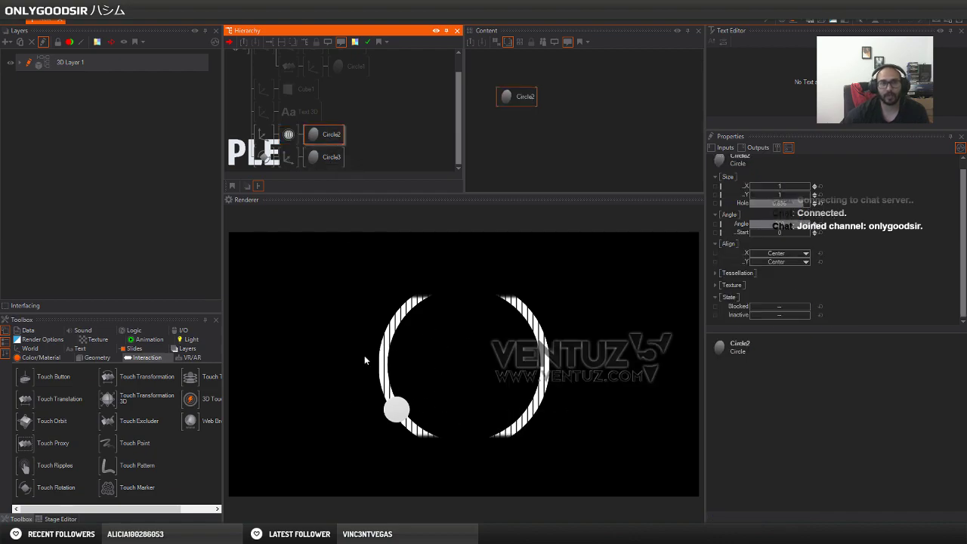
Set the ring Circle's texture mode to Wrap so the stripe texture follows the ring.
{"action": "left_click", "coordinate": [515, 94]}
{"action": "left_click", "coordinate": [783, 233]}
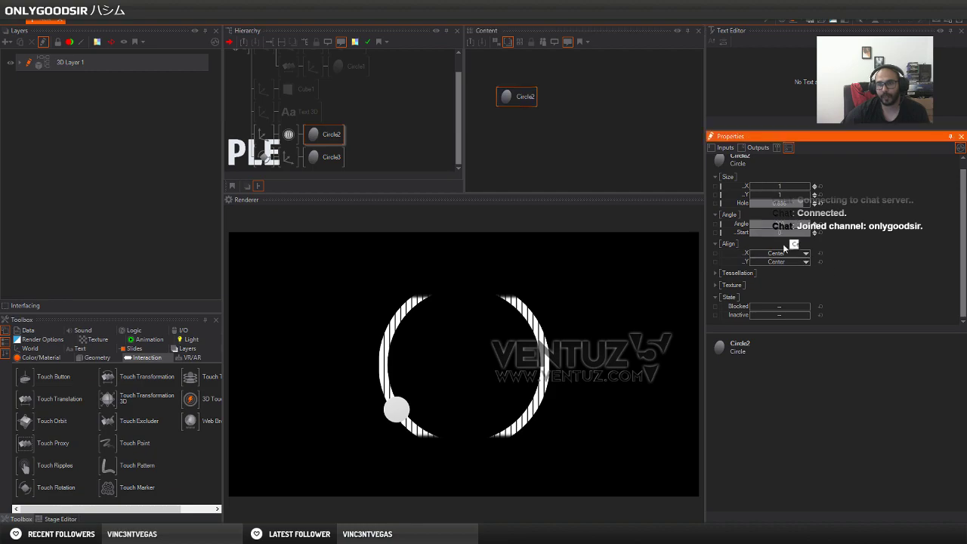
{"action": "left_click", "coordinate": [715, 284]}
{"action": "left_click", "coordinate": [786, 285]}
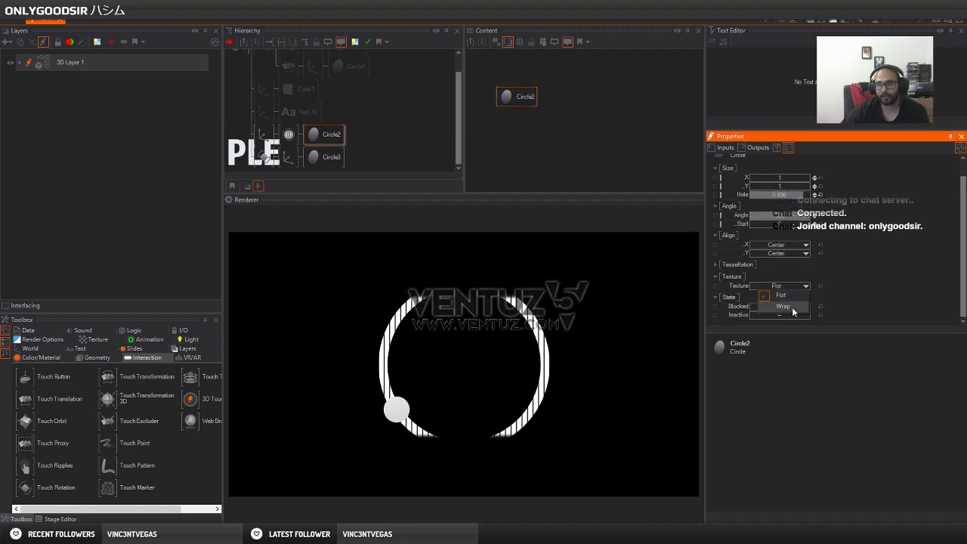
{"action": "left_click", "coordinate": [785, 306]}
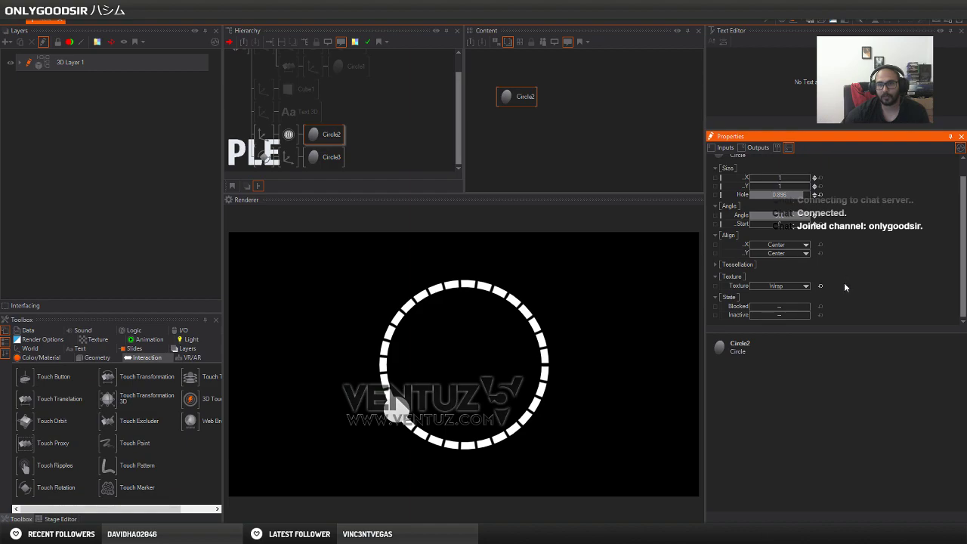
Adjust the ScalingX of the ring Material's texture mapping to make the ring's dashes slightly longer.
{"action": "left_click", "coordinate": [288, 134]}
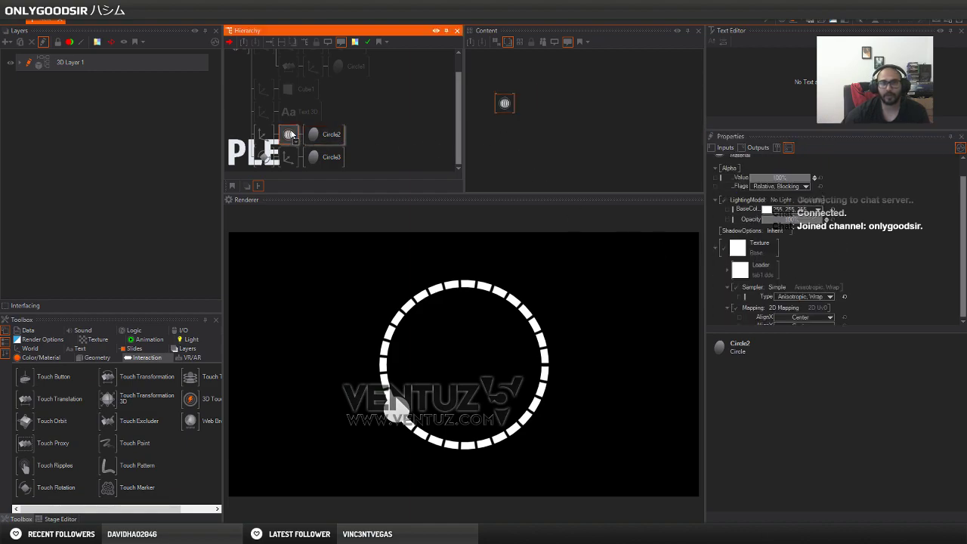
{"action": "left_click", "coordinate": [505, 103]}
{"action": "scroll", "coordinate": [831, 288], "scroll_direction": "down", "scroll_amount": 2}
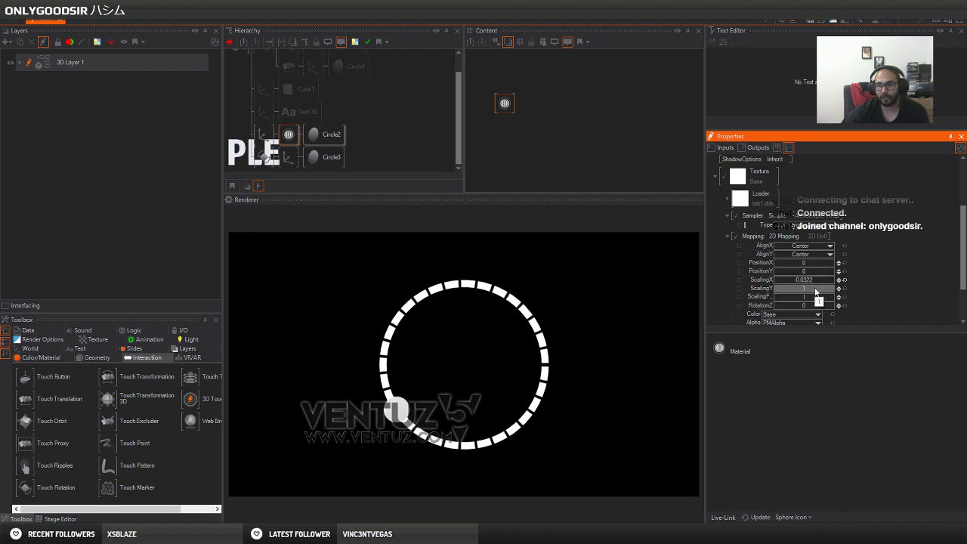
{"action": "mouse_move", "coordinate": [816, 282]}
{"action": "left_mouse_down"}
{"action": "mouse_move", "coordinate": [773, 291]}
{"action": "mouse_move", "coordinate": [819, 287]}
{"action": "left_mouse_up"}
Thin the ring by raising its Circle's Hole value to 0.9653, and test moving the handle along it.
{"action": "left_click", "coordinate": [313, 130]}
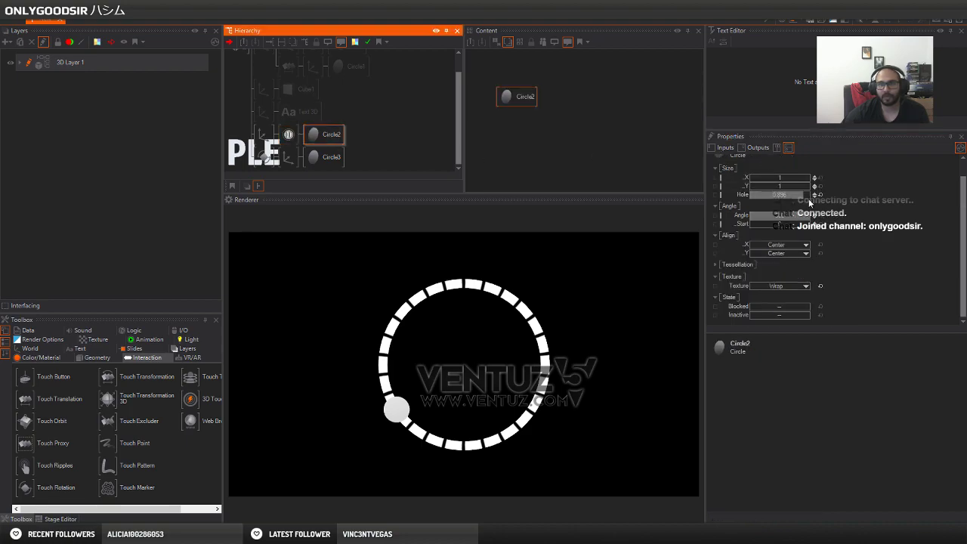
{"action": "left_click_drag", "start_coordinate": [807, 198], "coordinate": [811, 197]}
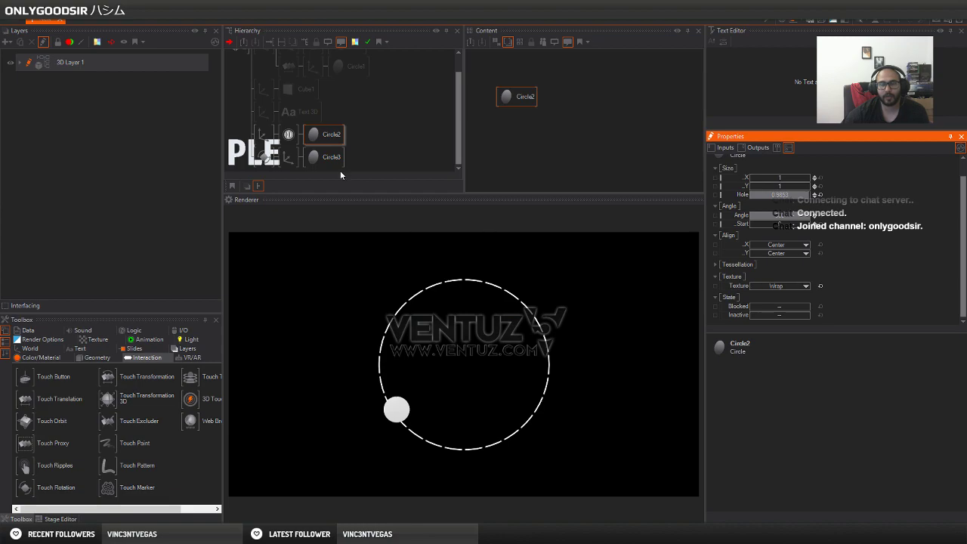
{"action": "left_click_drag", "start_coordinate": [411, 407], "coordinate": [390, 357]}
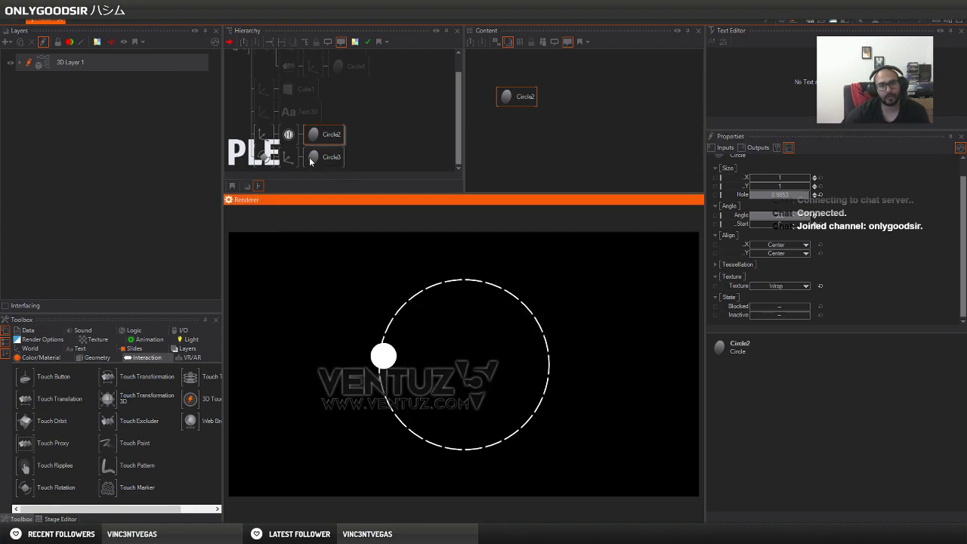
Set the handle Axis's position X to -7.916 so the handle centres on the thin ring, and test its rotation.
{"action": "left_click", "coordinate": [263, 134]}
{"action": "left_click", "coordinate": [287, 157]}
{"action": "left_click", "coordinate": [792, 179]}
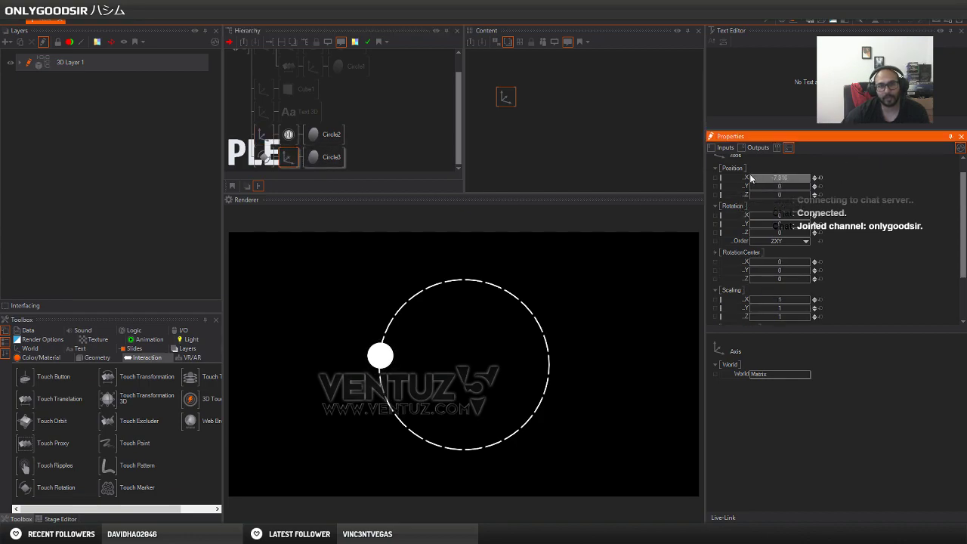
{"action": "left_click_drag", "start_coordinate": [380, 357], "coordinate": [509, 294]}
Add a new Axis below the Touch Rotation branch with a Cube attached to it.
{"action": "left_click", "coordinate": [268, 154]}
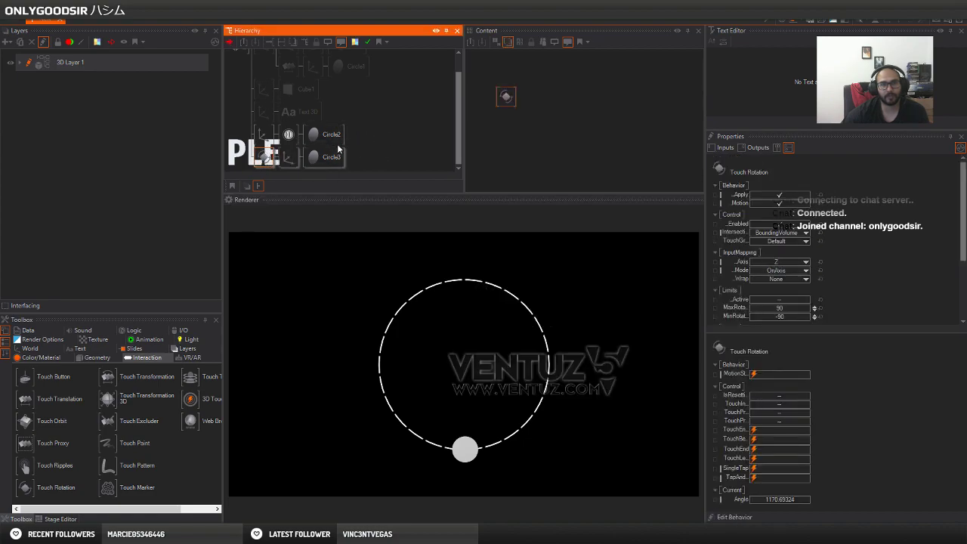
{"action": "key", "text": "space"}
{"action": "type", "text": "ax"}
{"action": "left_click_drag", "start_coordinate": [413, 164], "coordinate": [264, 166]}
{"action": "key", "text": "space"}
{"action": "type", "text": "cube"}
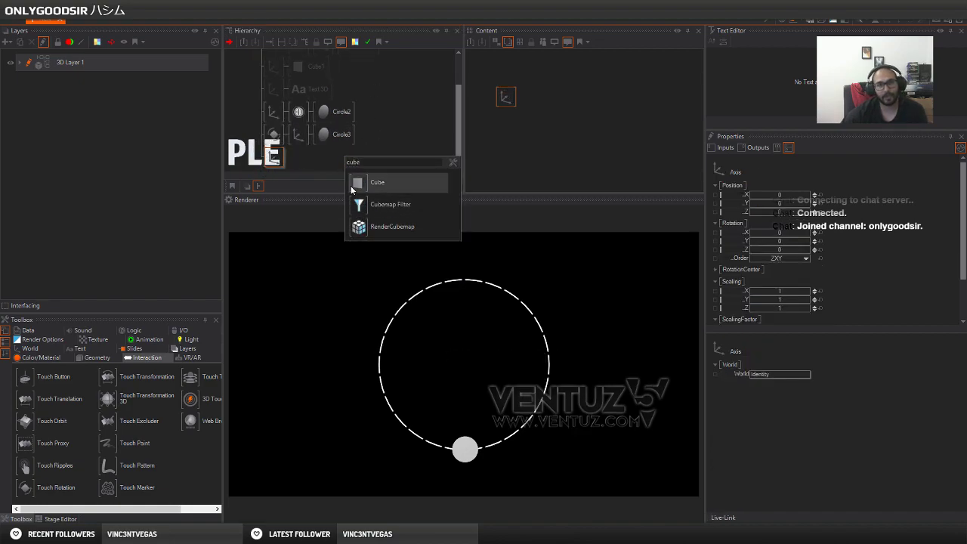
{"action": "left_click_drag", "start_coordinate": [353, 187], "coordinate": [280, 160]}
{"action": "left_click", "coordinate": [271, 159]}
Set the new cube Axis's overall ScalingFactor to 6.5 and test turning the ring handle.
{"action": "scroll", "coordinate": [823, 282], "scroll_direction": "down", "scroll_amount": 2}
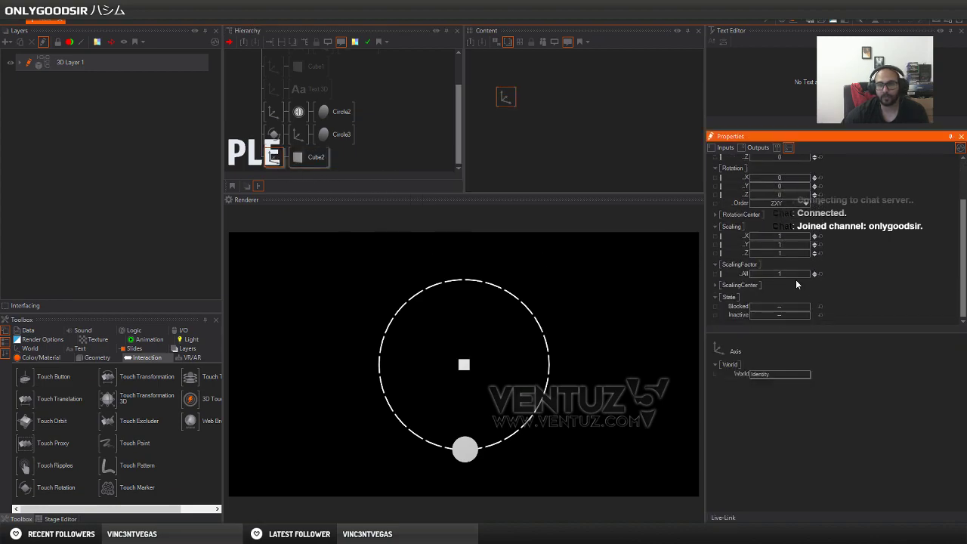
{"action": "left_click_drag", "start_coordinate": [782, 275], "coordinate": [793, 271]}
{"action": "left_click_drag", "start_coordinate": [465, 451], "coordinate": [457, 301]}
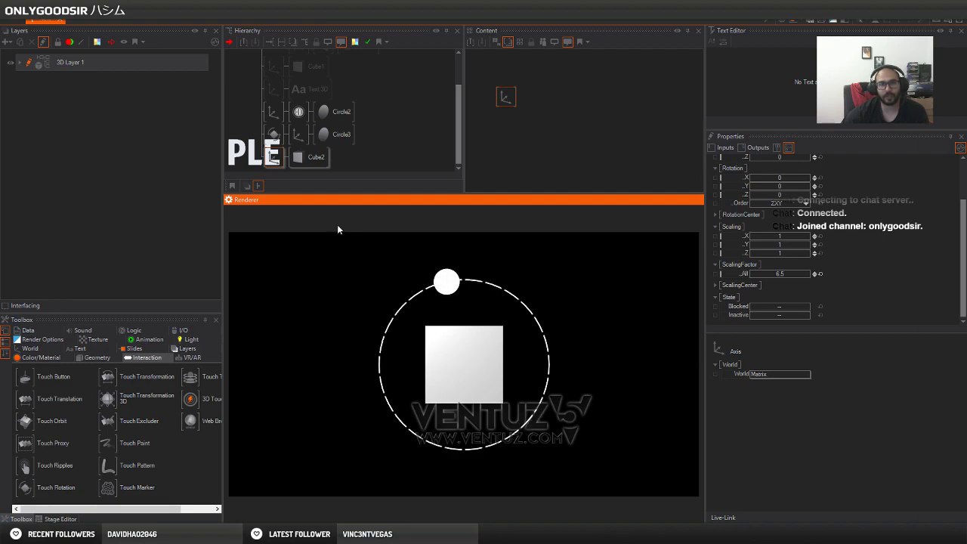
Bind the Touch Rotation's Angle output to the cube Axis's Rotation Y and test it with the handle.
{"action": "left_click", "coordinate": [279, 162]}
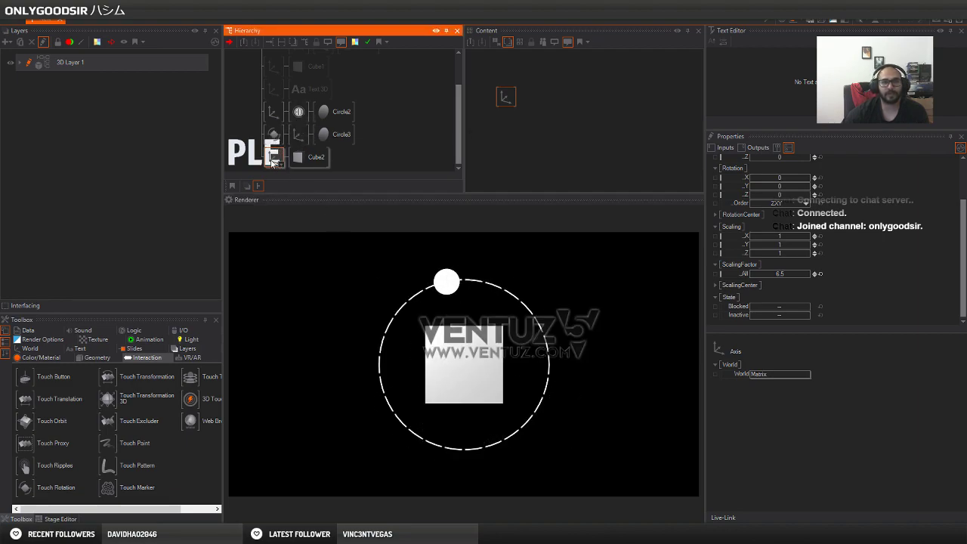
{"action": "left_click_drag", "start_coordinate": [292, 195], "coordinate": [292, 270]}
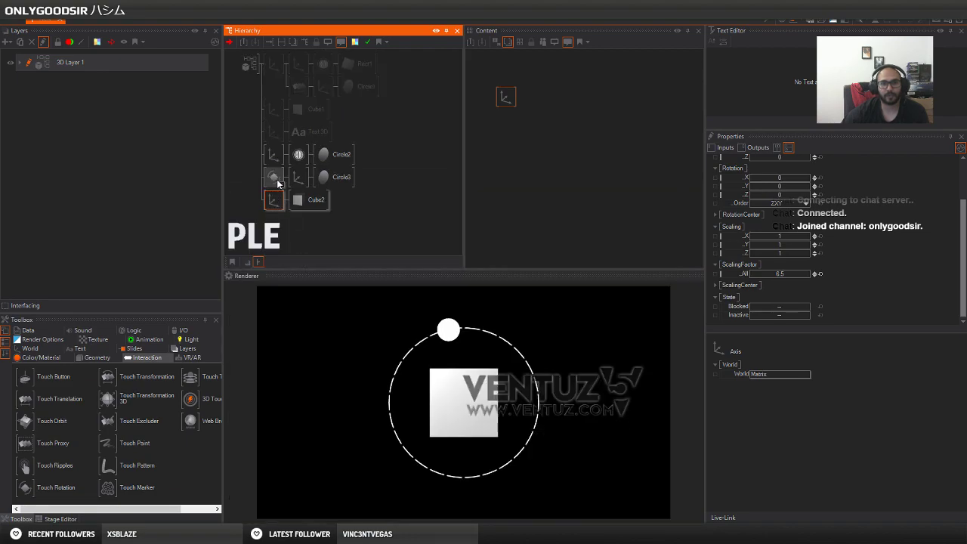
{"action": "left_click", "coordinate": [274, 178], "text": "ctrl"}
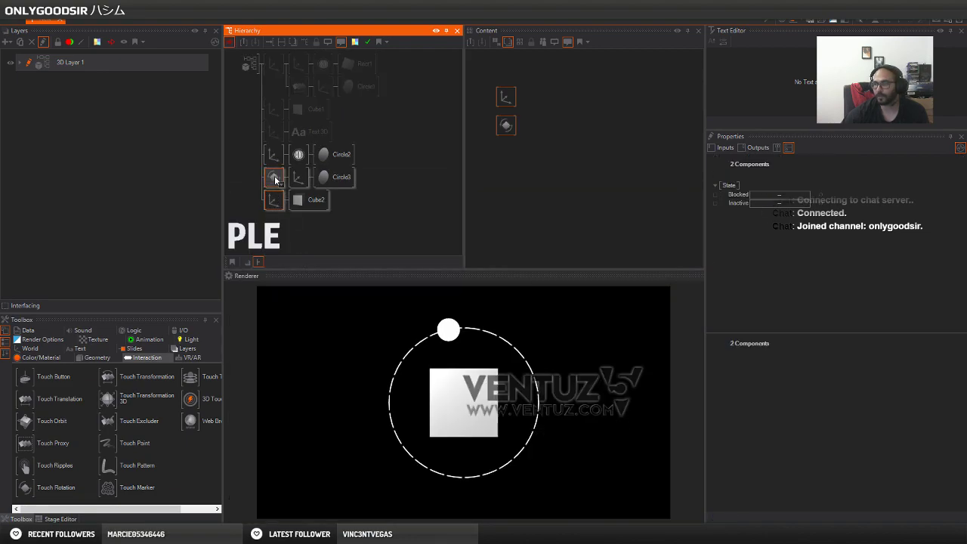
{"action": "left_click", "coordinate": [502, 128]}
{"action": "left_click_drag", "start_coordinate": [502, 128], "coordinate": [530, 170]}
{"action": "left_click", "coordinate": [506, 97]}
{"action": "left_click_drag", "start_coordinate": [749, 244], "coordinate": [533, 168]}
{"action": "left_click", "coordinate": [583, 241]}
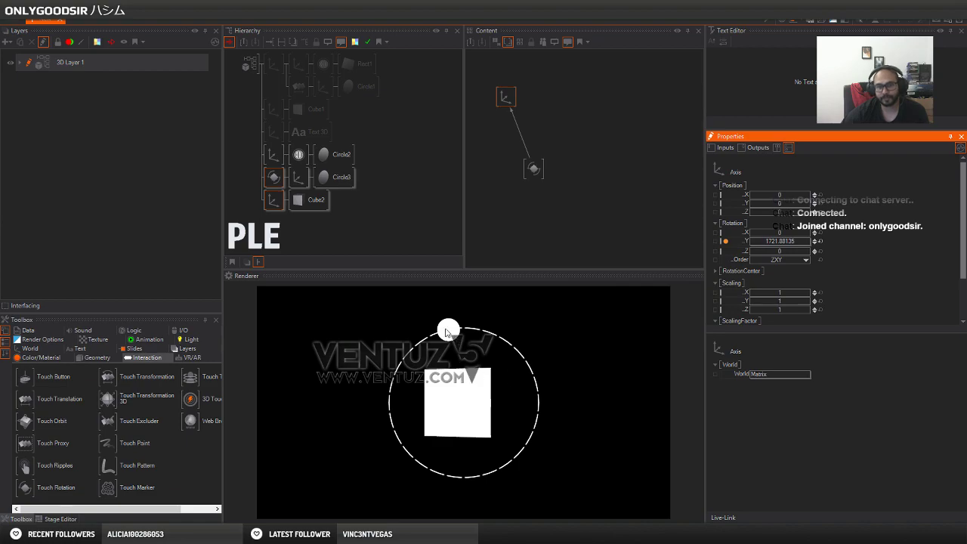
{"action": "left_click_drag", "start_coordinate": [451, 330], "coordinate": [560, 272]}
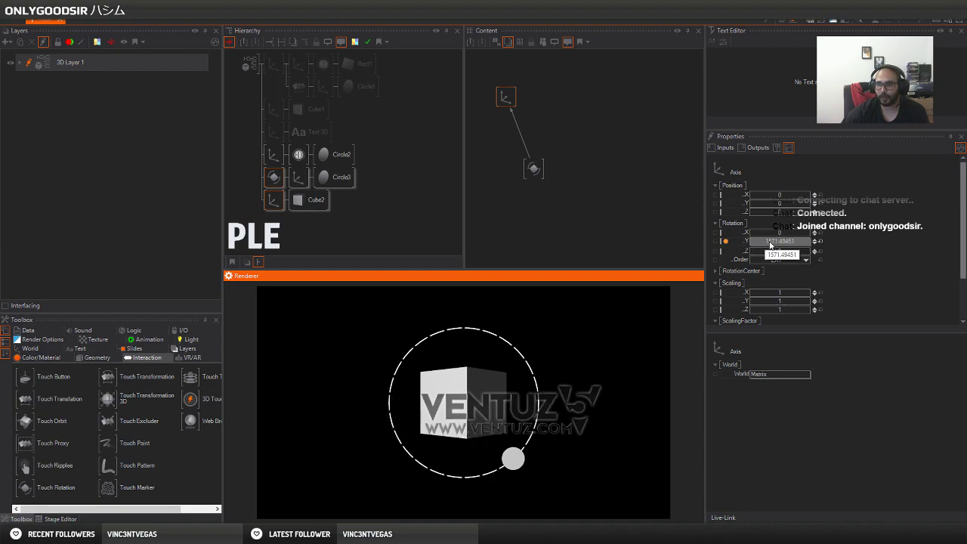
Set the Touch Rotation's input mapping Wrap to Unsigned and test the angle by moving the handle.
{"action": "left_click_drag", "start_coordinate": [534, 169], "coordinate": [551, 173]}
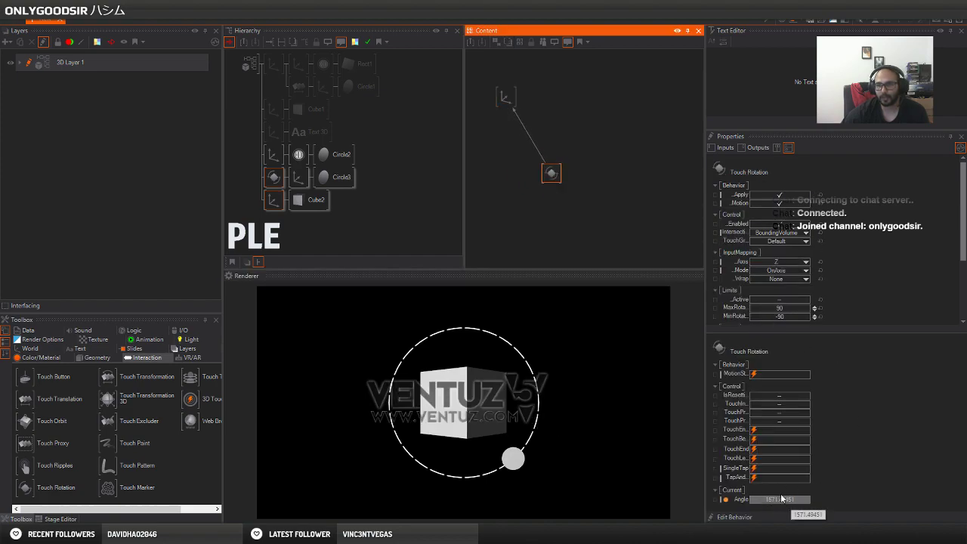
{"action": "left_click", "coordinate": [800, 278]}
{"action": "left_click", "coordinate": [795, 281]}
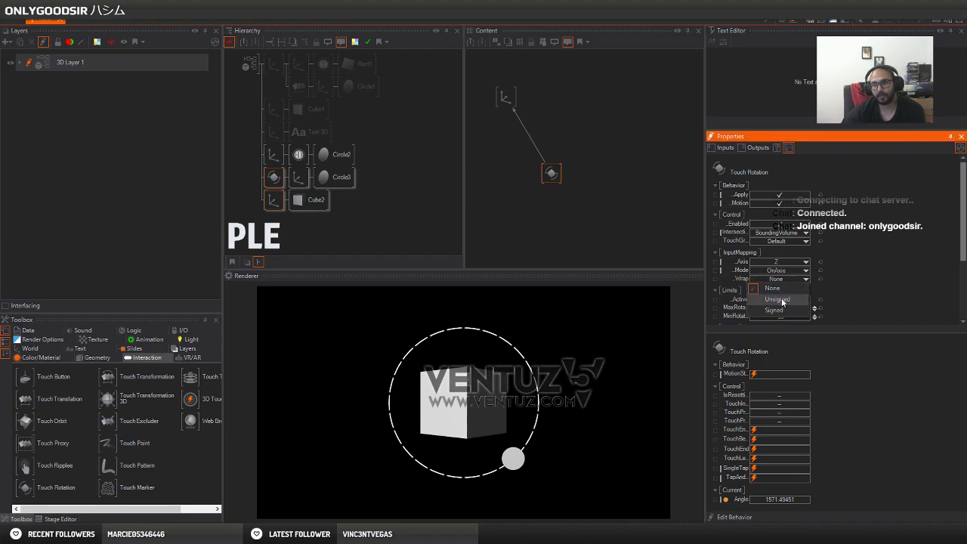
{"action": "left_click", "coordinate": [786, 299]}
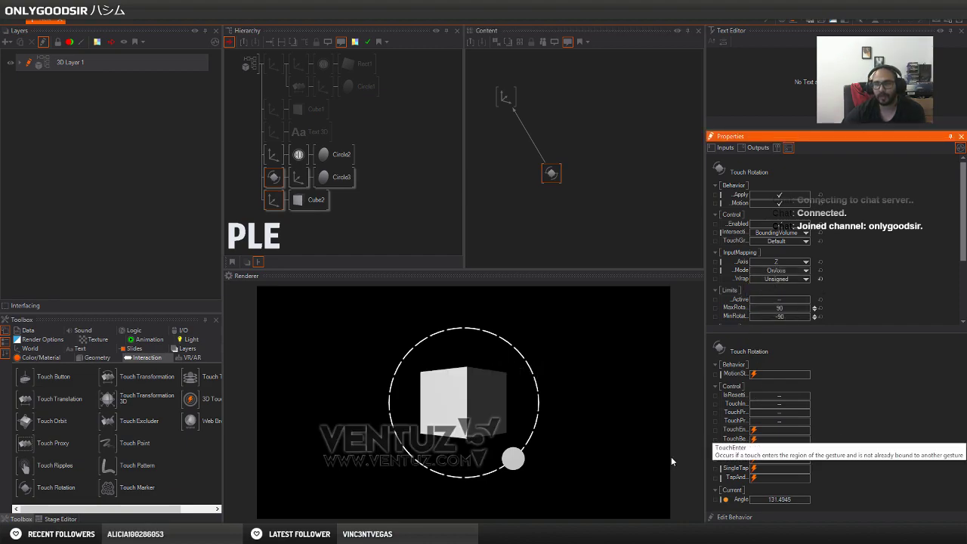
{"action": "left_click_drag", "start_coordinate": [516, 459], "coordinate": [355, 342]}
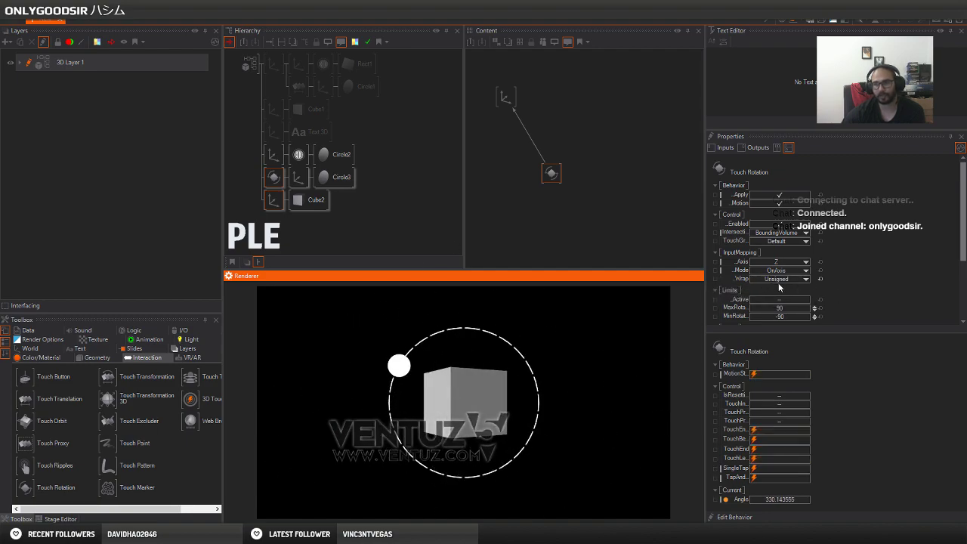
Add another Axis at the end of the hierarchy, below the new cube's branch.
{"action": "left_click_drag", "start_coordinate": [550, 174], "coordinate": [512, 184]}
{"action": "left_click", "coordinate": [551, 156]}
{"action": "left_click", "coordinate": [328, 232]}
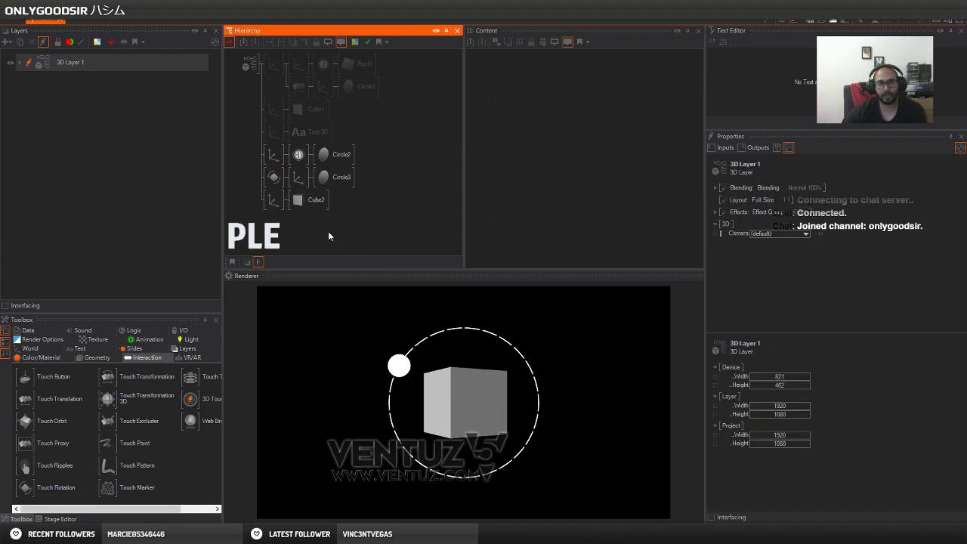
{"action": "key", "text": "Tab"}
{"action": "type", "text": "ax"}
{"action": "left_click_drag", "start_coordinate": [345, 261], "coordinate": [275, 208]}
{"action": "left_click", "coordinate": [279, 222]}
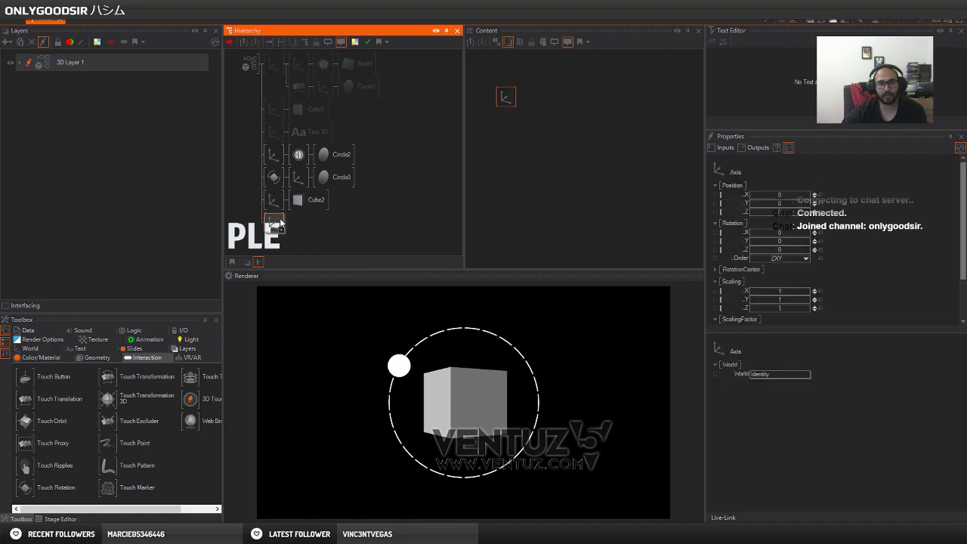
Attach a Text 3D node with a Block Text source to the new Axis.
{"action": "right_click", "coordinate": [309, 227]}
{"action": "type", "text": "te"}
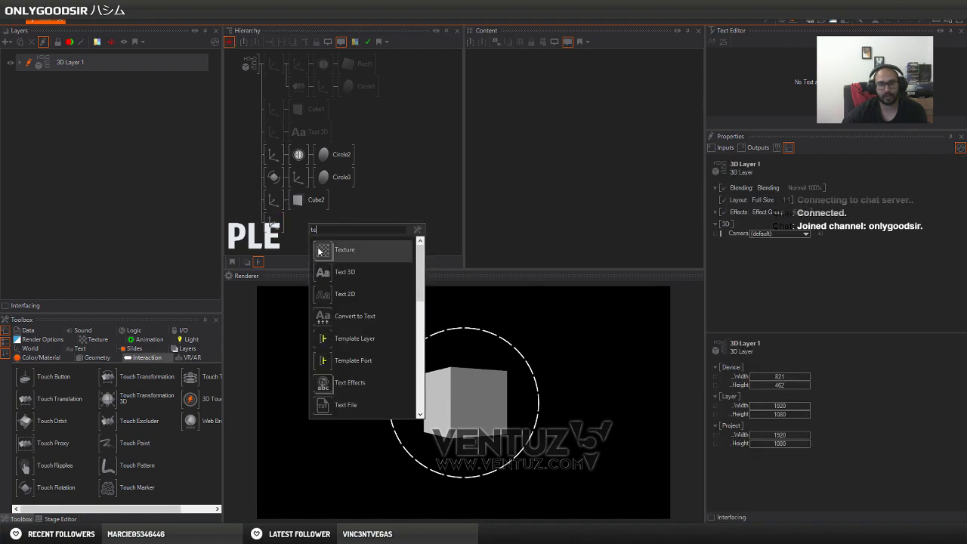
{"action": "left_click", "coordinate": [321, 273]}
{"action": "left_click", "coordinate": [282, 223]}
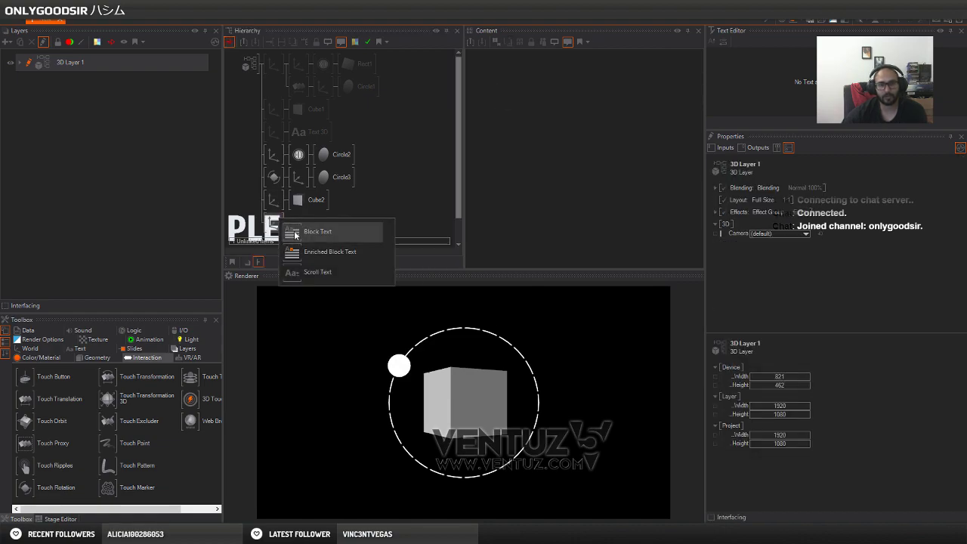
{"action": "left_click", "coordinate": [303, 228]}
{"action": "left_click_drag", "start_coordinate": [513, 131], "coordinate": [546, 146]}
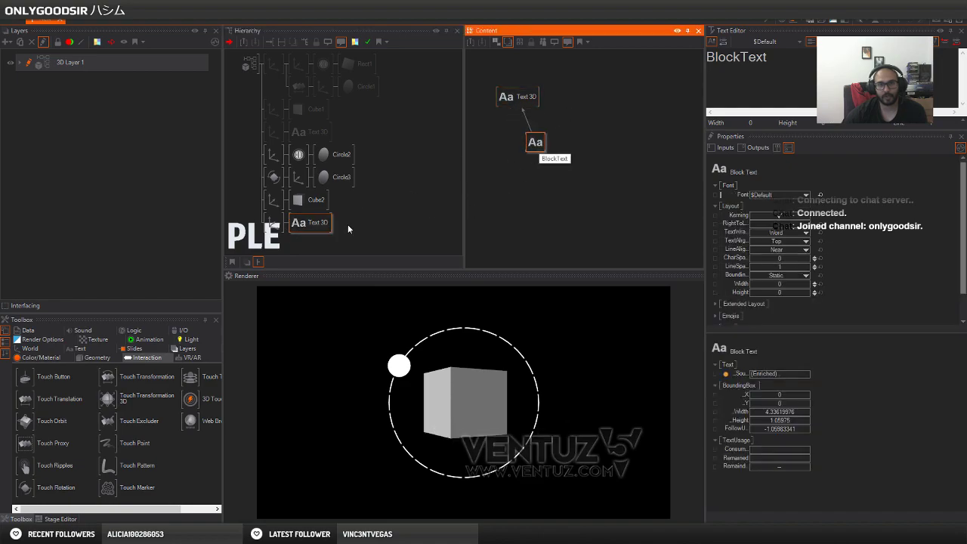
Set the text Axis's overall ScalingFactor to 1.63 and place the text outside the ring's upper-right side.
{"action": "left_click", "coordinate": [274, 221]}
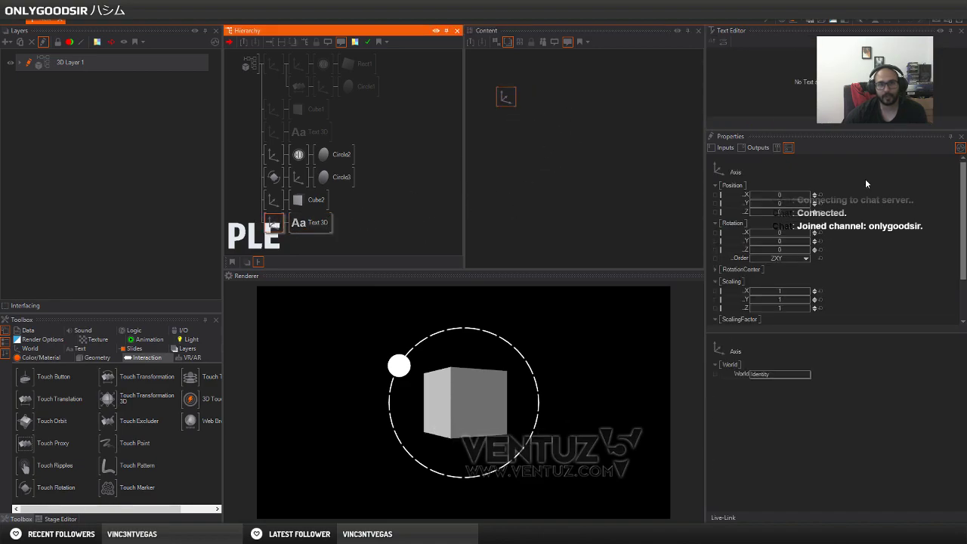
{"action": "mouse_move", "coordinate": [787, 194]}
{"action": "left_mouse_down"}
{"action": "mouse_move", "coordinate": [809, 192]}
{"action": "mouse_move", "coordinate": [798, 195]}
{"action": "left_mouse_up"}
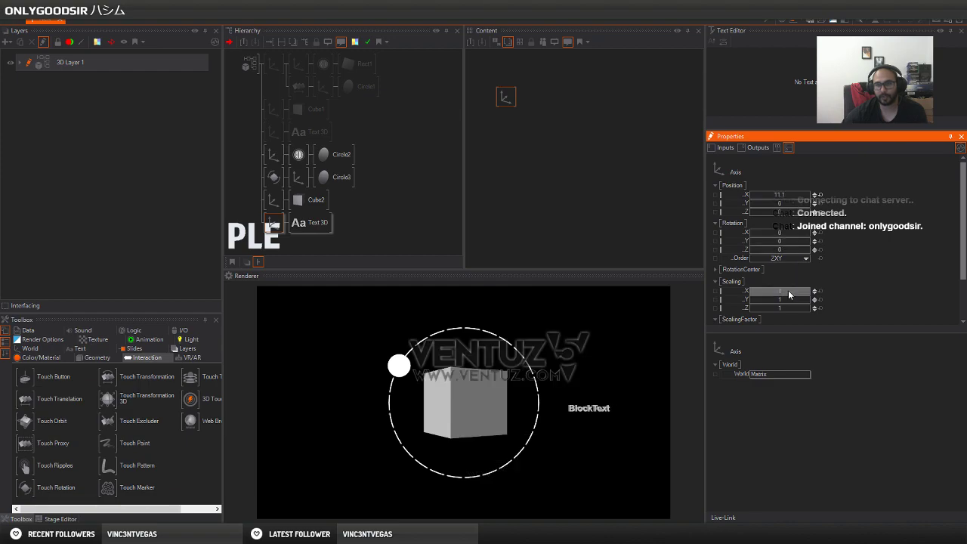
{"action": "scroll", "coordinate": [856, 313], "scroll_direction": "down", "scroll_amount": 2}
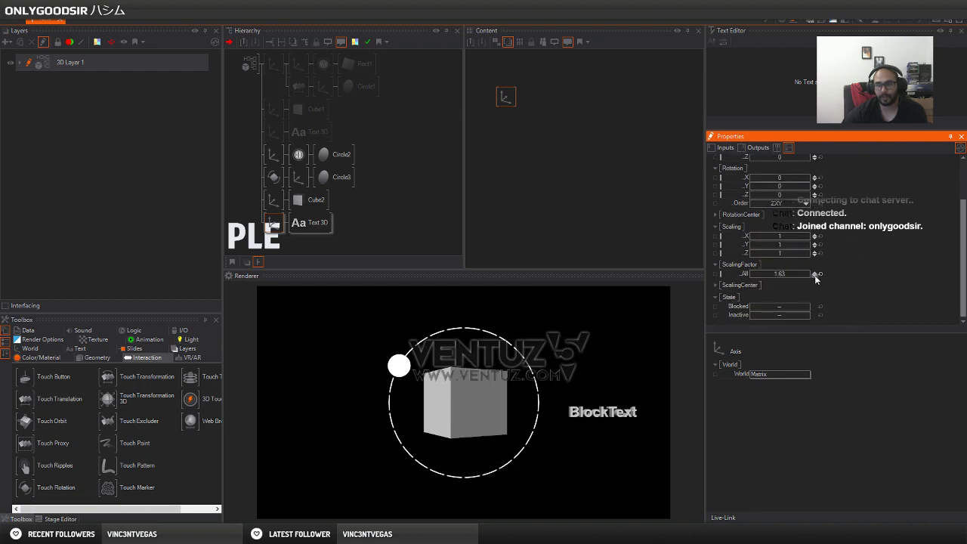
{"action": "scroll", "coordinate": [809, 202], "scroll_direction": "up", "scroll_amount": 2}
{"action": "mouse_move", "coordinate": [783, 195]}
{"action": "left_mouse_down"}
{"action": "mouse_move", "coordinate": [803, 202]}
{"action": "mouse_move", "coordinate": [794, 187]}
{"action": "mouse_move", "coordinate": [782, 189]}
{"action": "left_mouse_up"}
Bind the Touch Rotation's Angle output to the Text property of the Block Text.
{"action": "left_click", "coordinate": [314, 222]}
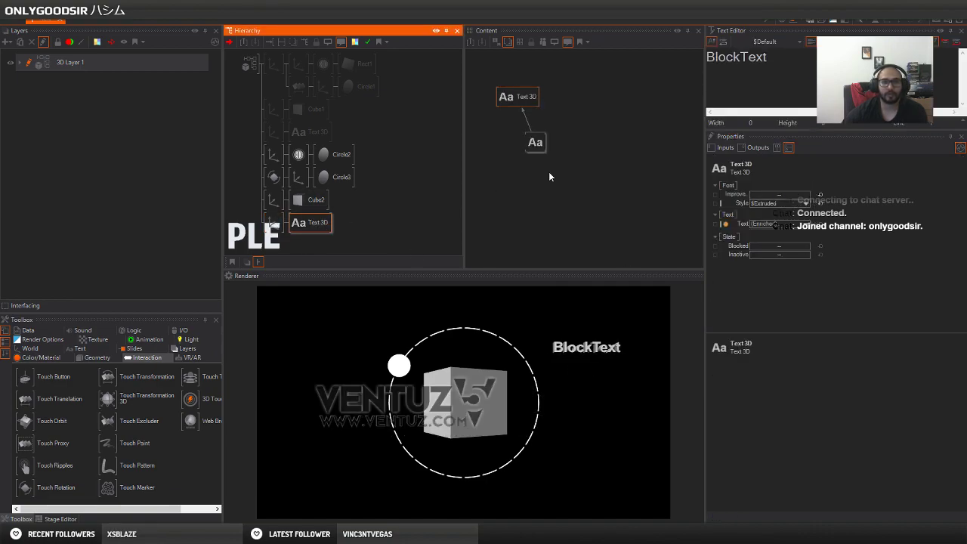
{"action": "left_click", "coordinate": [522, 151]}
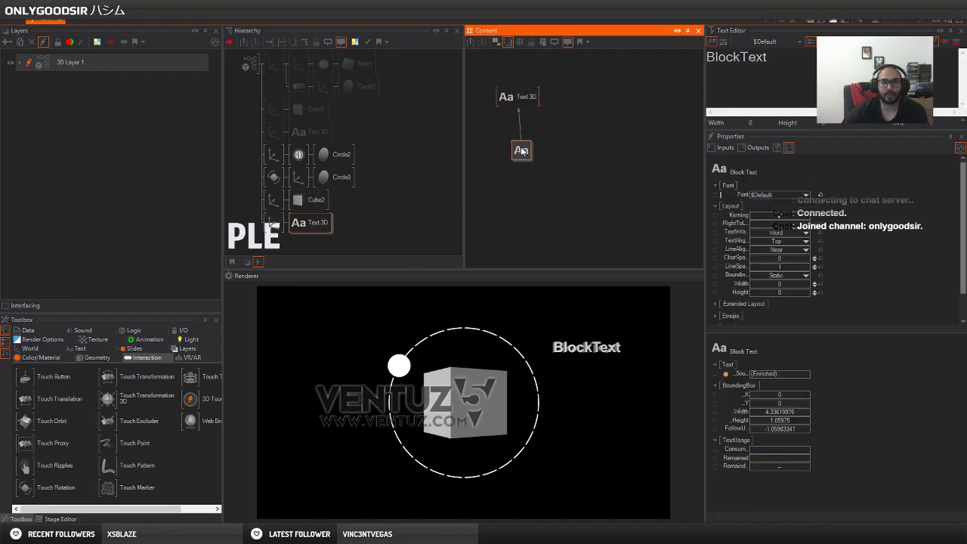
{"action": "left_click", "coordinate": [270, 176], "text": "ctrl"}
{"action": "left_click", "coordinate": [585, 193]}
{"action": "left_click_drag", "start_coordinate": [541, 139], "coordinate": [563, 147]}
{"action": "left_click_drag", "start_coordinate": [527, 97], "coordinate": [591, 93]}
{"action": "left_click", "coordinate": [561, 151]}
{"action": "scroll", "coordinate": [831, 318], "scroll_direction": "down", "scroll_amount": 2}
{"action": "left_click_drag", "start_coordinate": [512, 181], "coordinate": [512, 183]}
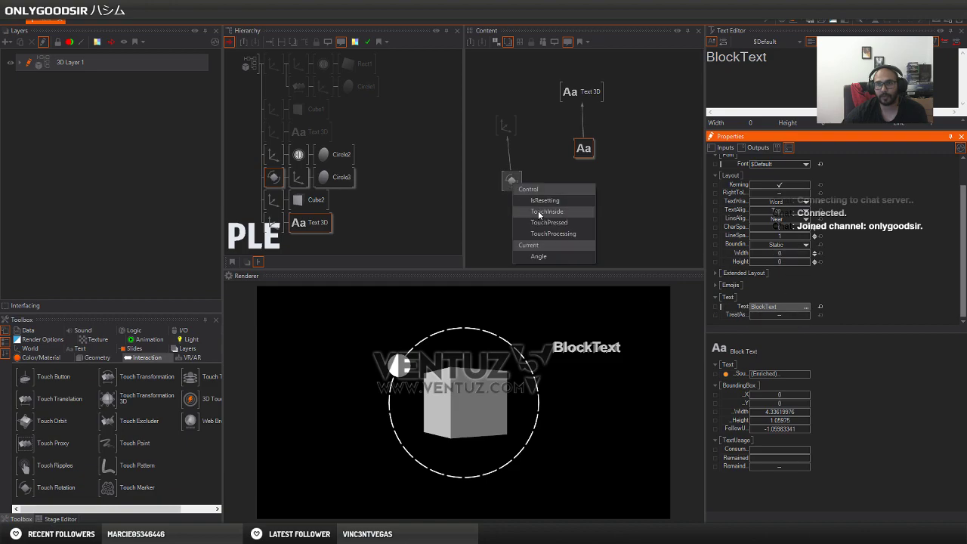
{"action": "left_click", "coordinate": [540, 257]}
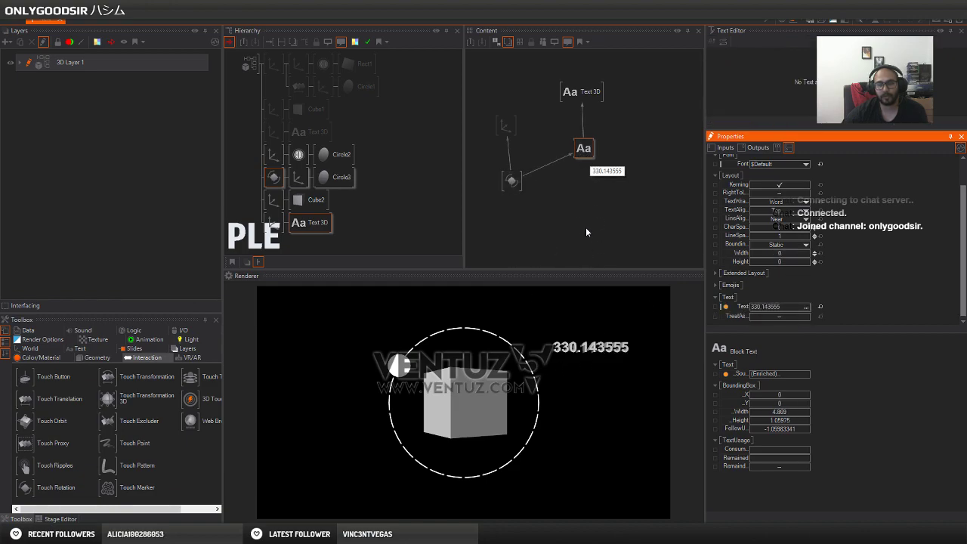
Insert a Clipping node into the binding between the Touch Rotation's angle and the ring's Block Text.
{"action": "double_click", "coordinate": [577, 205]}
{"action": "type", "text": "cli"}
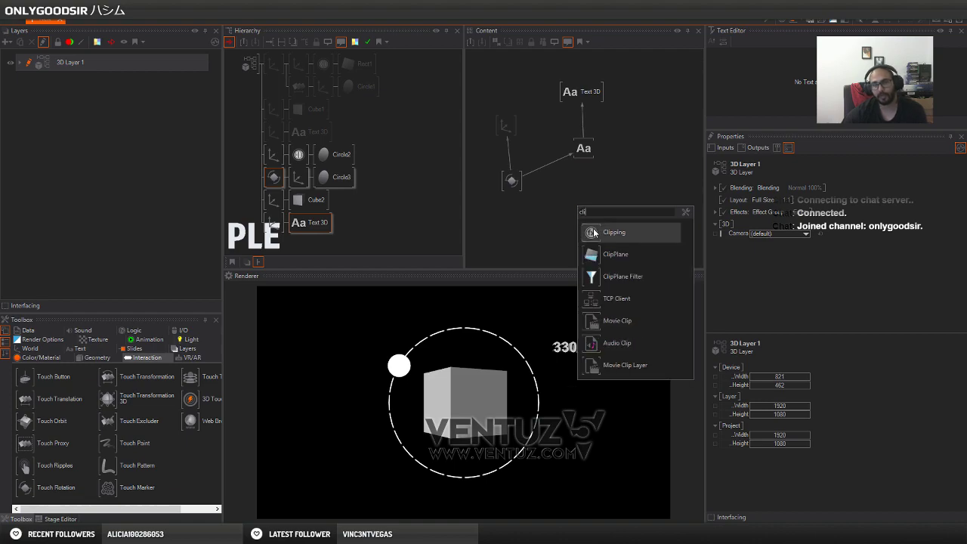
{"action": "left_click", "coordinate": [549, 178]}
{"action": "left_click", "coordinate": [549, 173]}
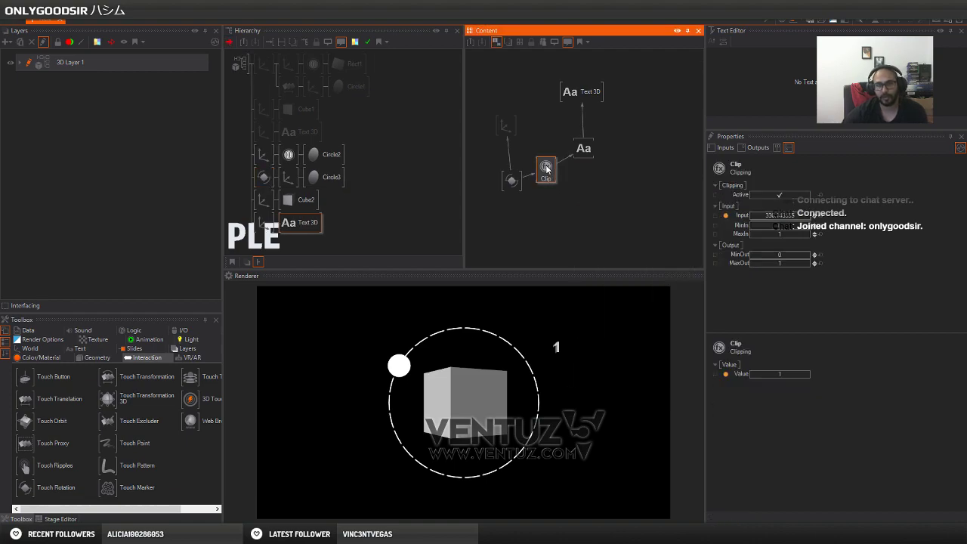
Set the Clip node's MaxIn to 360 and MaxOut to 100, and try the ring handle.
{"action": "left_click", "coordinate": [789, 234]}
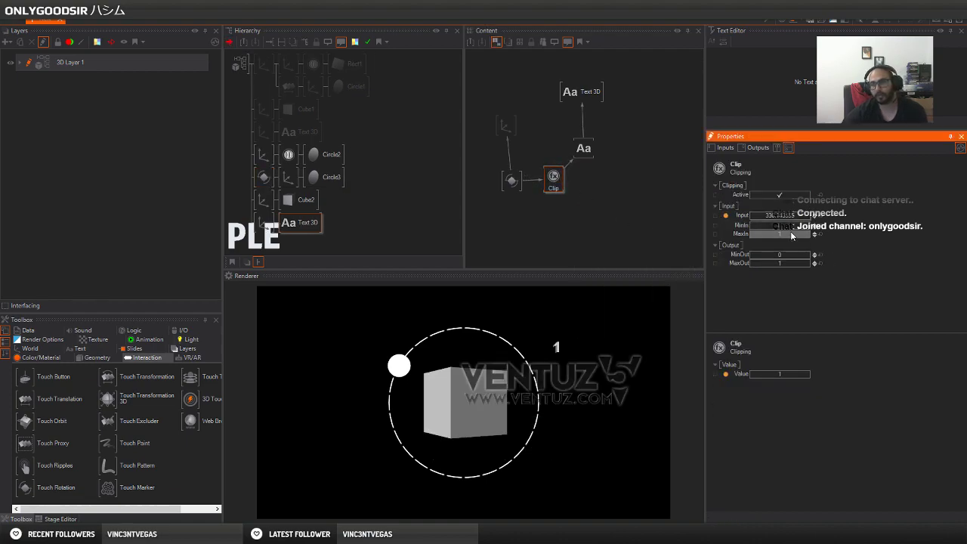
{"action": "key", "text": "Return"}
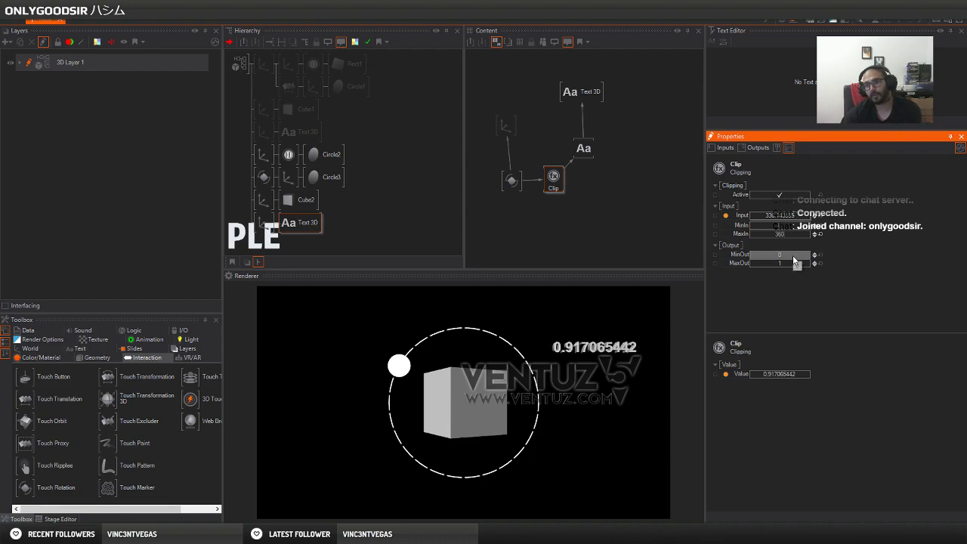
{"action": "type", "text": "100"}
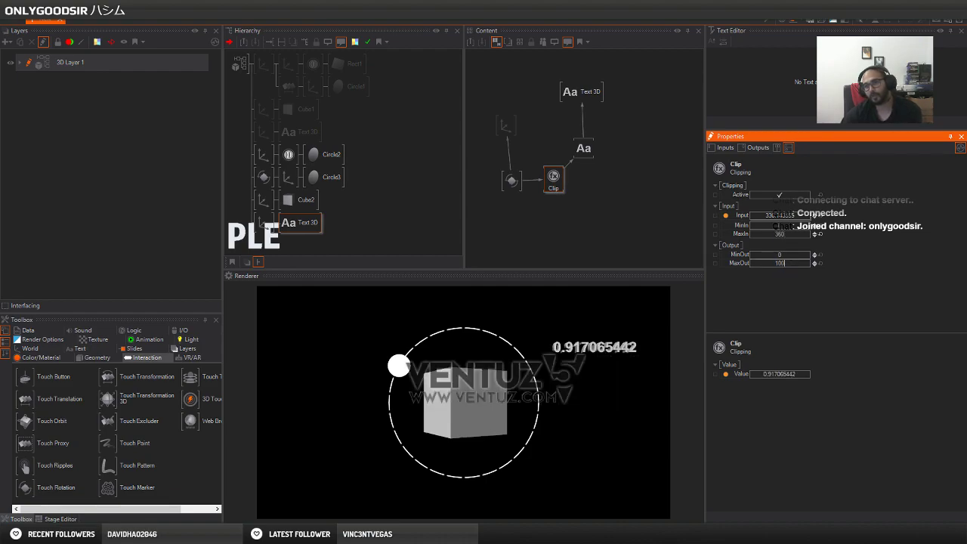
{"action": "key", "text": "Return"}
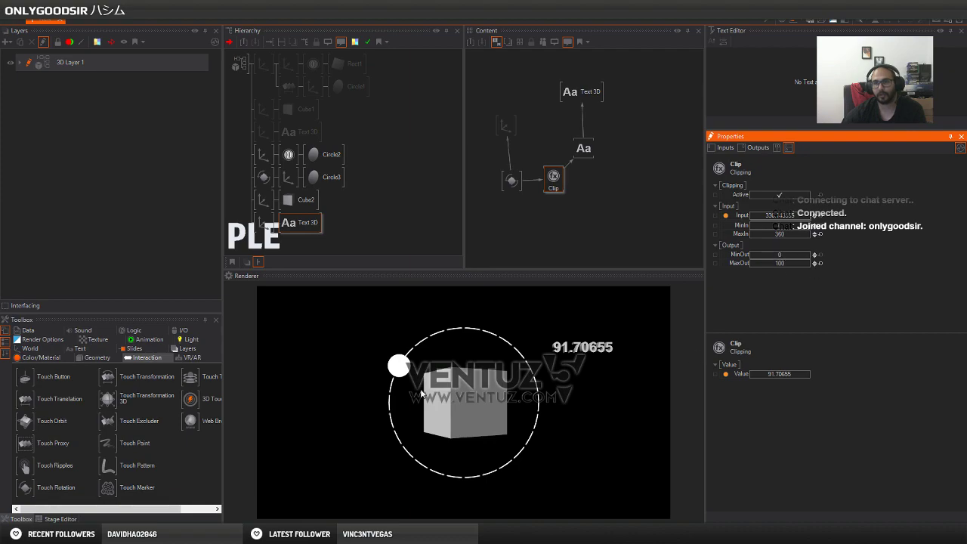
{"action": "left_click_drag", "start_coordinate": [392, 368], "coordinate": [427, 519]}
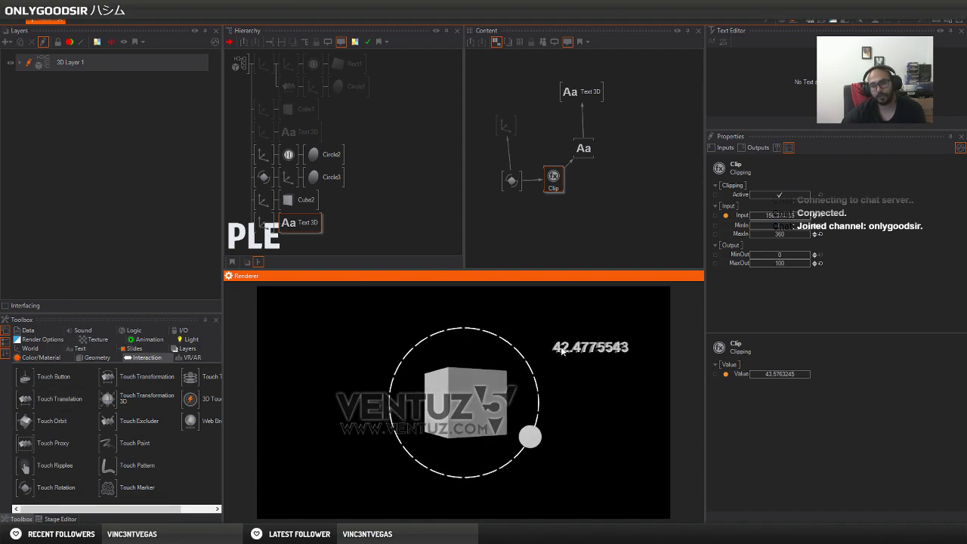
Insert an Int node into the binding between the Clip and the Block Text, and test it with the ring handle.
{"action": "mouse_move", "coordinate": [581, 152]}
{"action": "left_mouse_down"}
{"action": "mouse_move", "coordinate": [610, 132]}
{"action": "mouse_move", "coordinate": [597, 151]}
{"action": "left_mouse_up"}
{"action": "mouse_move", "coordinate": [544, 188]}
{"action": "left_mouse_down"}
{"action": "mouse_move", "coordinate": [538, 195]}
{"action": "mouse_move", "coordinate": [573, 185]}
{"action": "mouse_move", "coordinate": [558, 192]}
{"action": "left_mouse_up"}
{"action": "left_click", "coordinate": [586, 201]}
{"action": "left_click", "coordinate": [581, 202]}
{"action": "key", "text": "Tab"}
{"action": "type", "text": "in"}
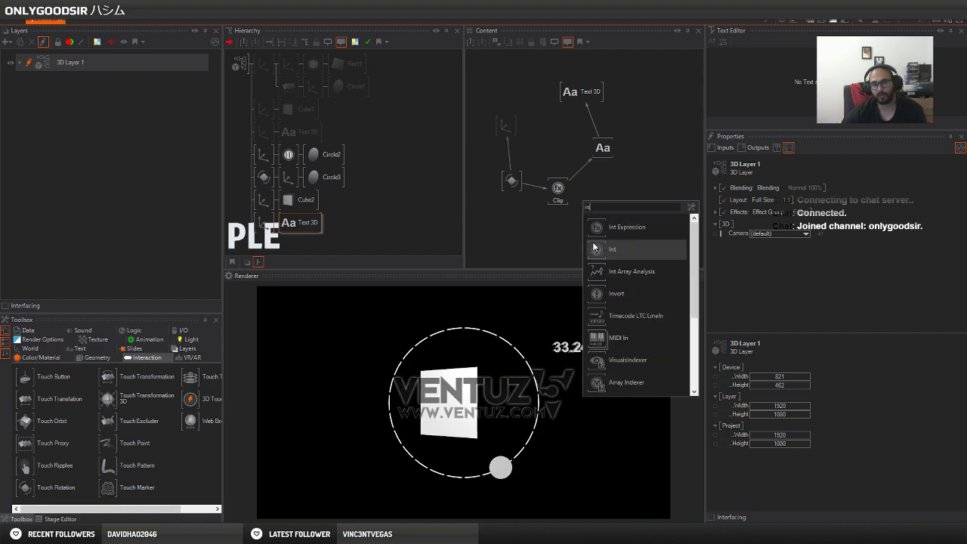
{"action": "left_click_drag", "start_coordinate": [593, 248], "coordinate": [584, 188]}
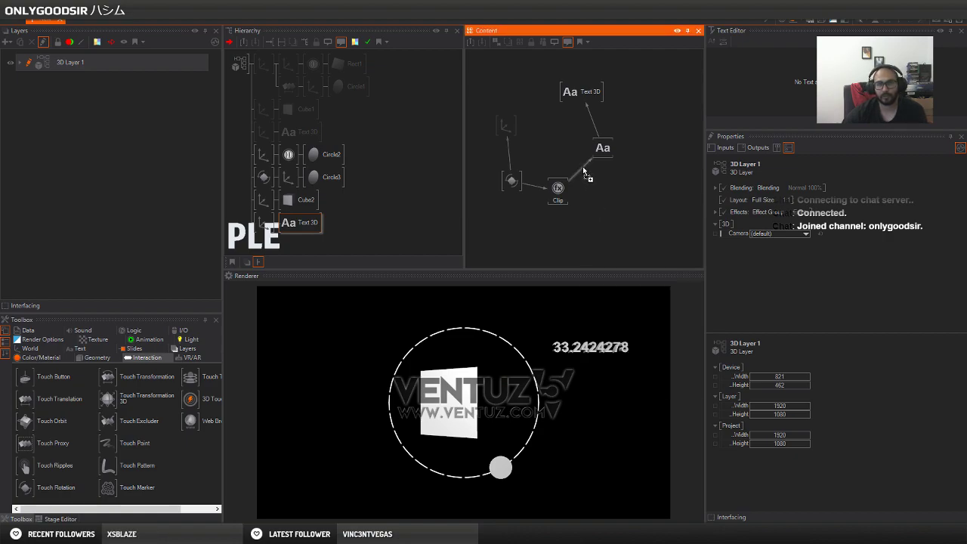
{"action": "left_click", "coordinate": [583, 172]}
{"action": "left_click_drag", "start_coordinate": [504, 474], "coordinate": [529, 325]}
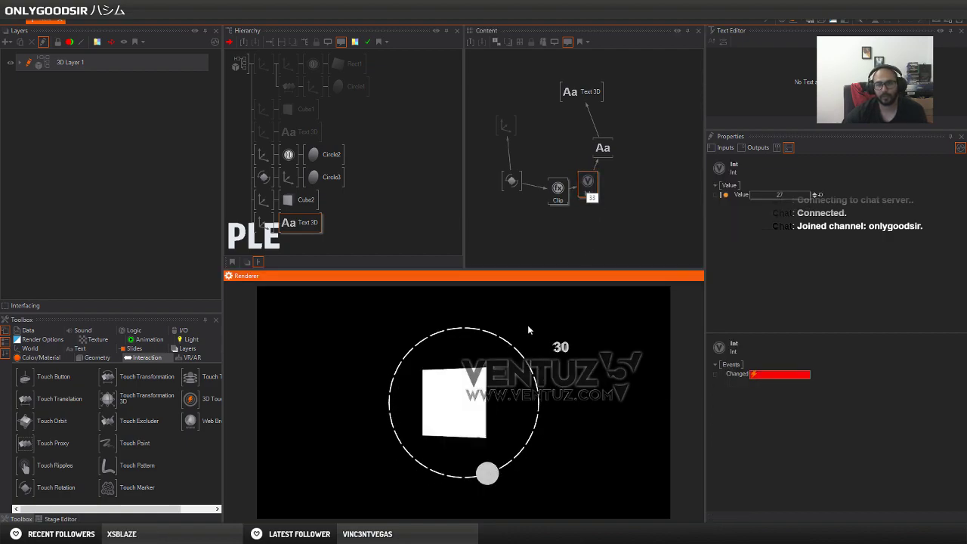
Set the Clip node's MaxOut to 360 and turn the ring handle to test the number text.
{"action": "left_click", "coordinate": [540, 191]}
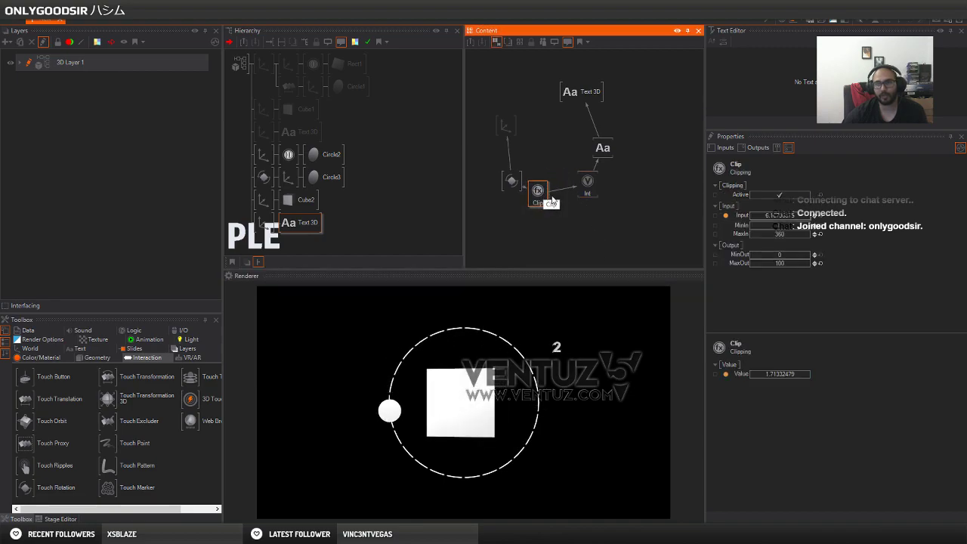
{"action": "left_click_drag", "start_coordinate": [549, 200], "coordinate": [559, 199]}
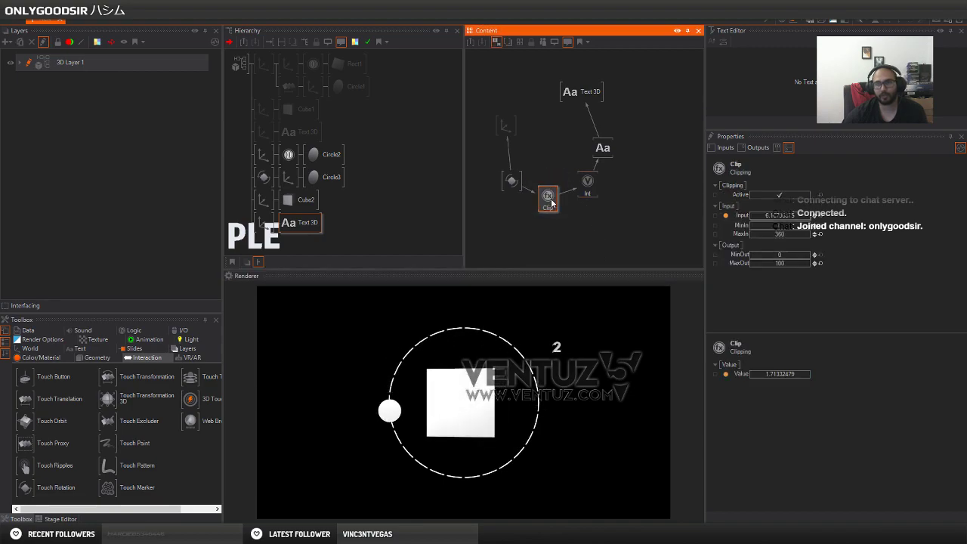
{"action": "left_click", "coordinate": [791, 264]}
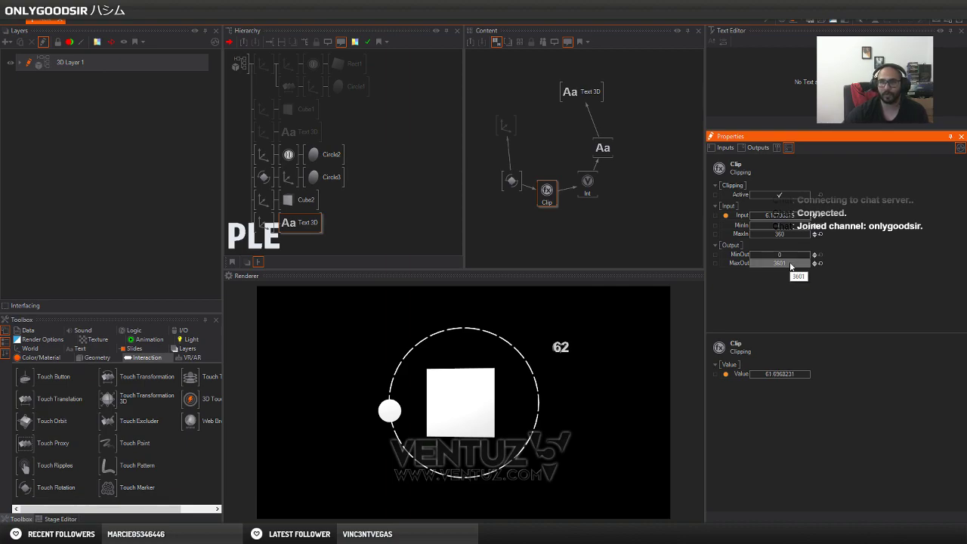
{"action": "type", "text": "360"}
{"action": "key", "text": "Return"}
{"action": "left_click_drag", "start_coordinate": [382, 410], "coordinate": [517, 411]}
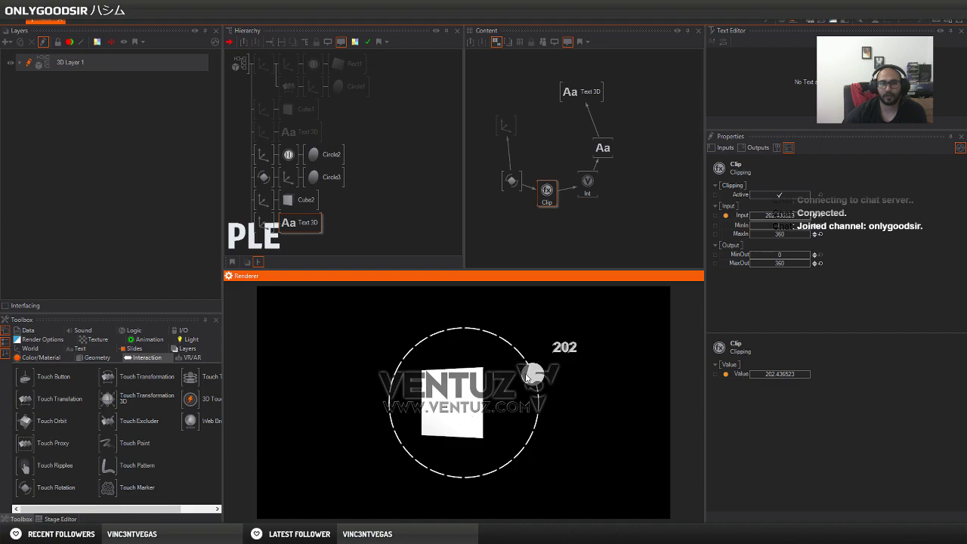
{"action": "left_click_drag", "start_coordinate": [528, 379], "coordinate": [498, 400]}
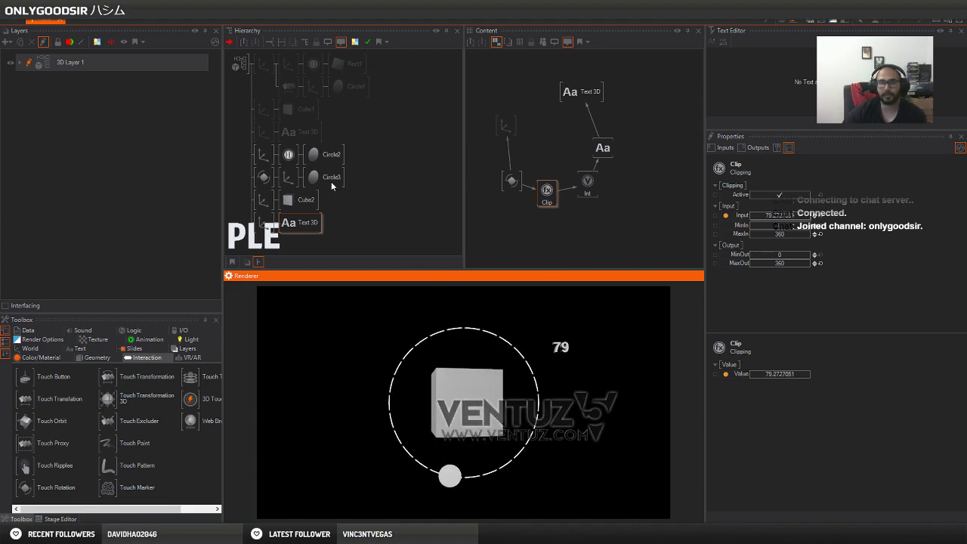
Add a Group node to the hierarchy and put the ring, handle, Cube2 and ring text branches under it.
{"action": "double_click", "coordinate": [246, 170]}
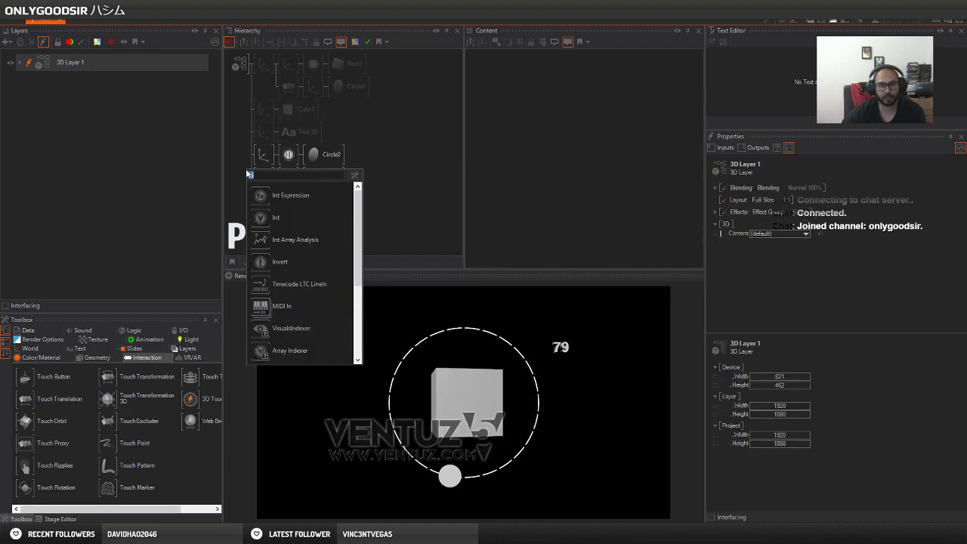
{"action": "type", "text": "gr"}
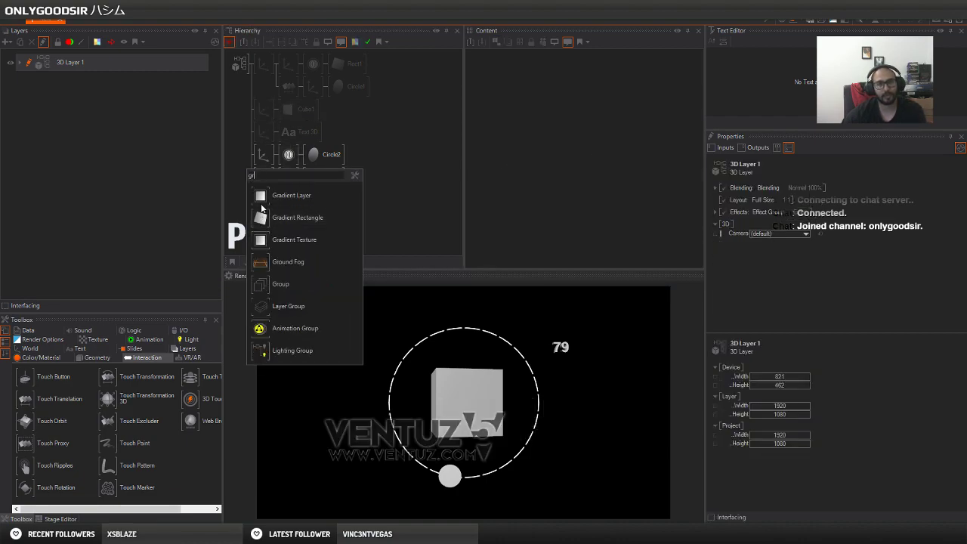
{"action": "left_click", "coordinate": [280, 284]}
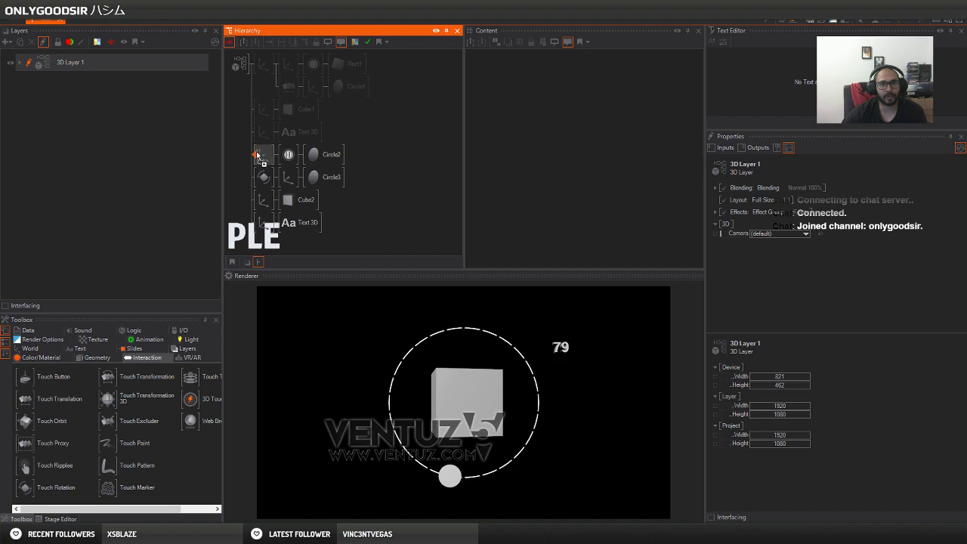
{"action": "left_click", "coordinate": [257, 154]}
{"action": "left_click", "coordinate": [263, 178]}
{"action": "left_click", "coordinate": [264, 200], "text": "ctrl"}
{"action": "left_click_drag", "start_coordinate": [262, 174], "coordinate": [288, 160]}
Insert an Axis directly after the Group so that it parents all of the ring control's branches.
{"action": "left_click", "coordinate": [258, 157]}
{"action": "key", "text": "space"}
{"action": "type", "text": "ax"}
{"action": "key", "text": "Return"}
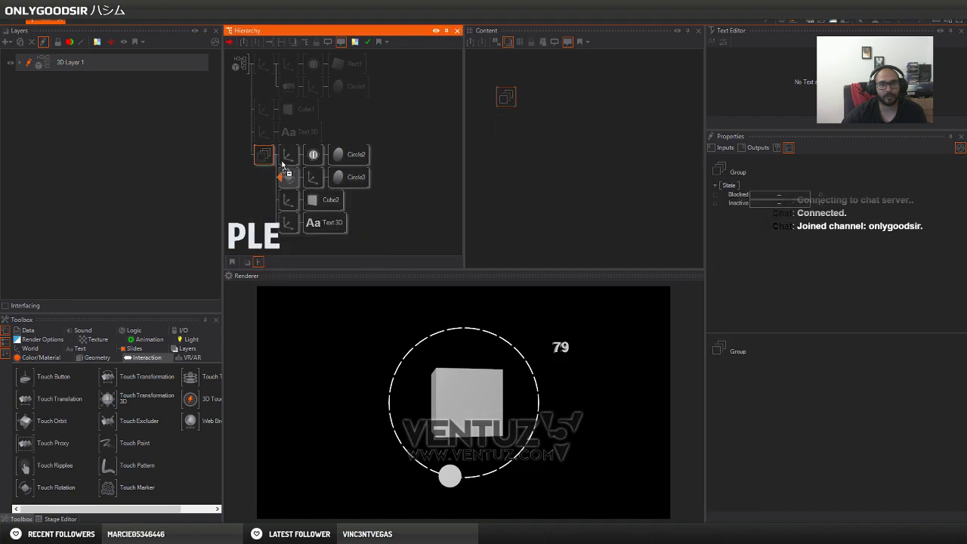
{"action": "left_click", "coordinate": [281, 159]}
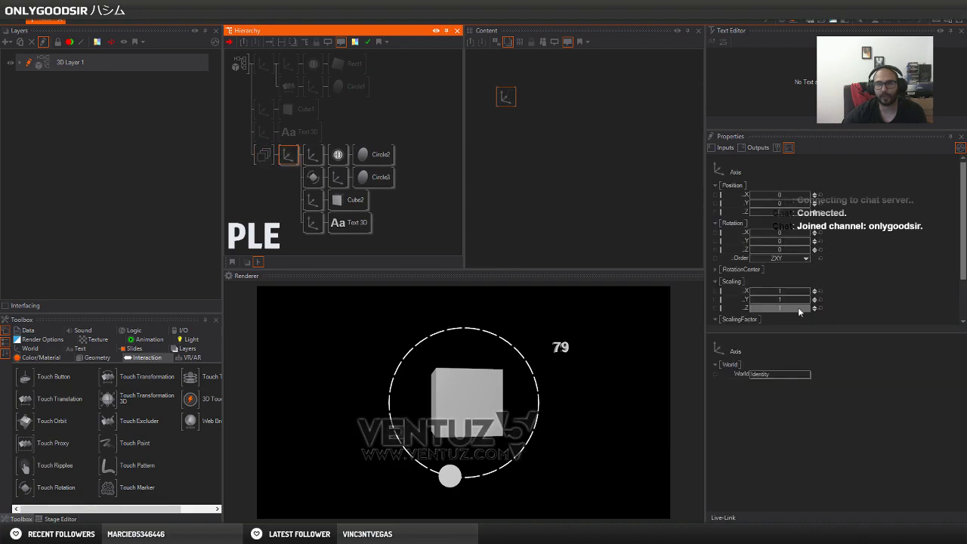
Reduce the new Axis's overall ScalingFactor and increase its X position to shift the ring control toward the scene's right side.
{"action": "scroll", "coordinate": [831, 279], "scroll_direction": "down", "scroll_amount": 2}
{"action": "left_click_drag", "start_coordinate": [793, 286], "coordinate": [764, 281]}
{"action": "scroll", "coordinate": [819, 172], "scroll_direction": "up", "scroll_amount": 2}
{"action": "mouse_move", "coordinate": [809, 189]}
{"action": "left_mouse_down"}
{"action": "mouse_move", "coordinate": [824, 189]}
{"action": "mouse_move", "coordinate": [810, 189]}
{"action": "left_mouse_up"}
Select the top-level Axes of the slider, Cube1 and slider text branches and unblock them together.
{"action": "left_click", "coordinate": [261, 68]}
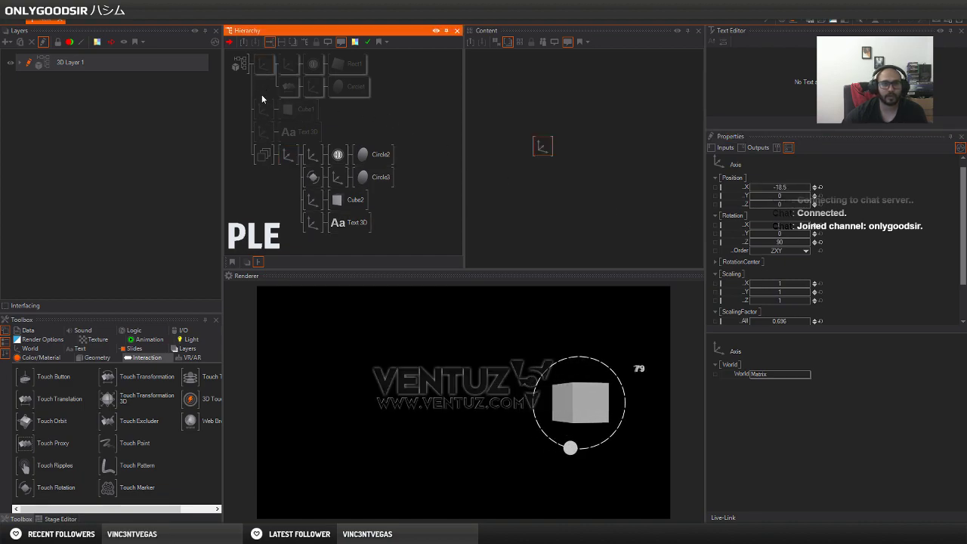
{"action": "left_click", "coordinate": [261, 111], "text": "ctrl"}
{"action": "left_click", "coordinate": [263, 136], "text": "ctrl"}
{"action": "left_click", "coordinate": [263, 138]}
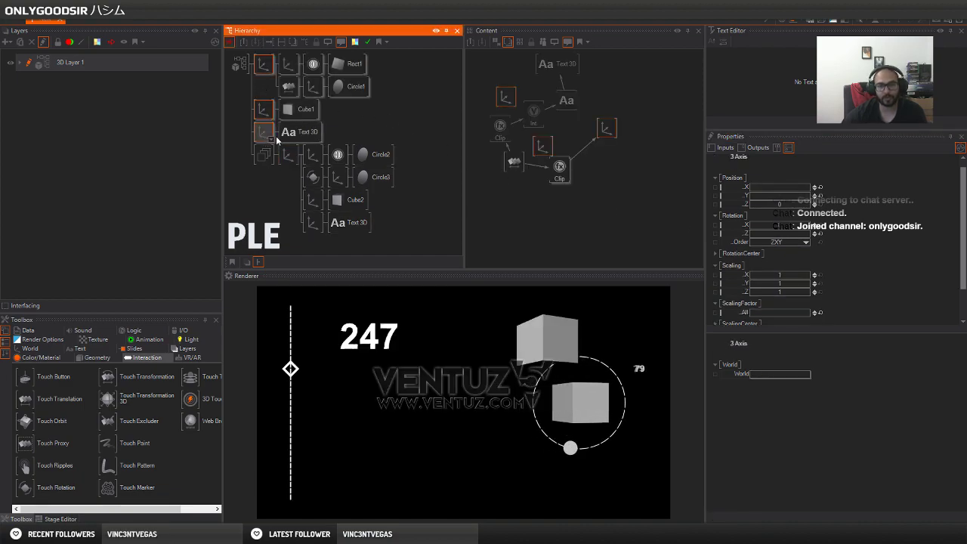
Move Cube1's Axis to X -9.43 and Y -2.8, beneath the slider's number text.
{"action": "left_click", "coordinate": [263, 109]}
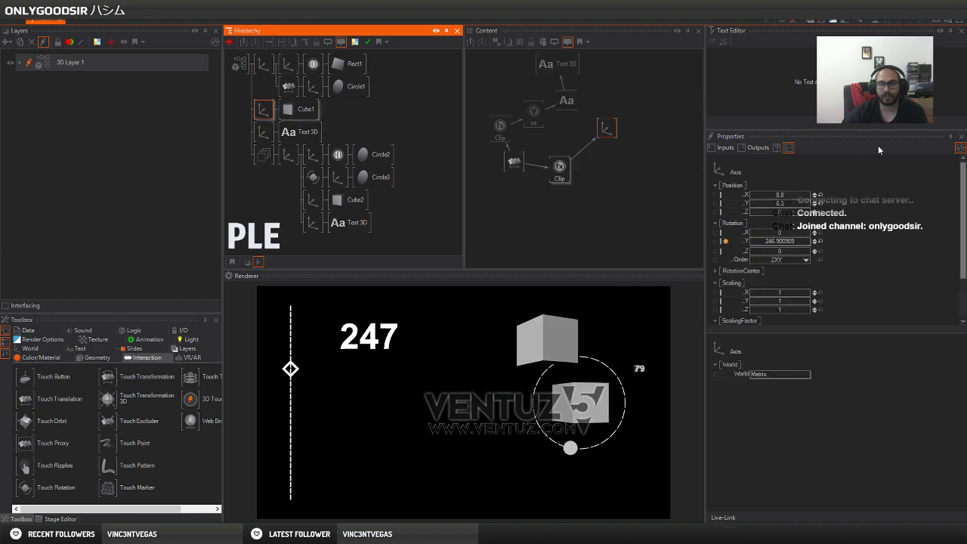
{"action": "left_click_drag", "start_coordinate": [755, 195], "coordinate": [710, 196]}
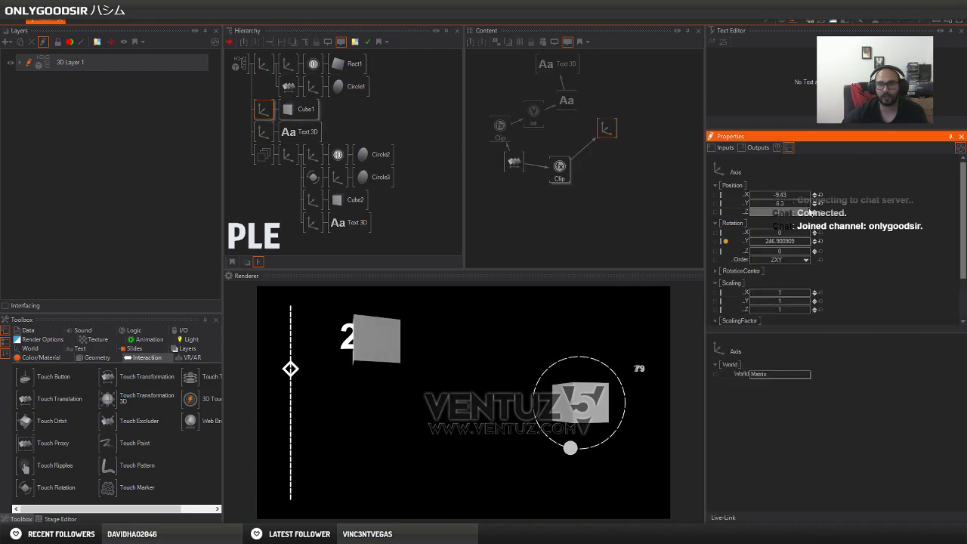
{"action": "left_click_drag", "start_coordinate": [798, 208], "coordinate": [757, 201]}
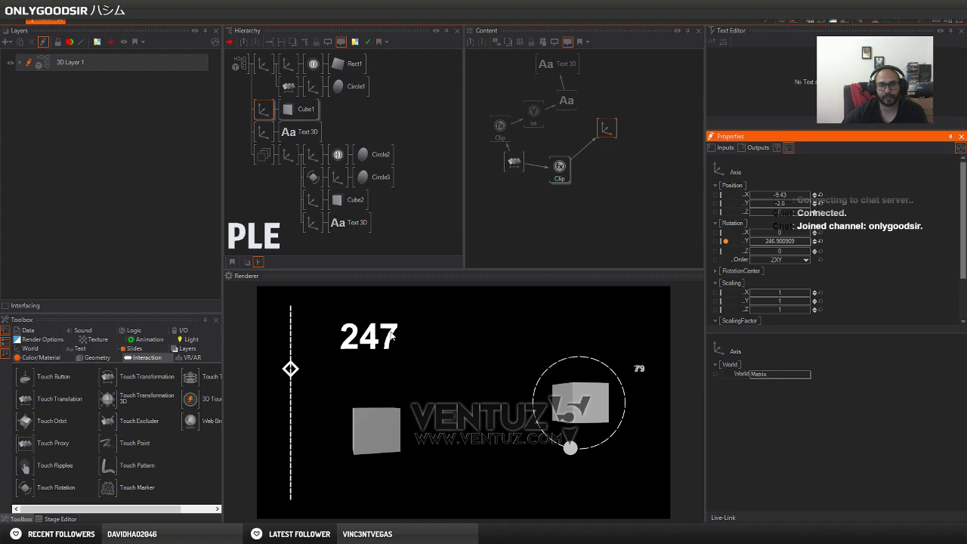
Test both controls by moving the slider handle up and down and turning the ring handle.
{"action": "left_click_drag", "start_coordinate": [291, 372], "coordinate": [317, 374]}
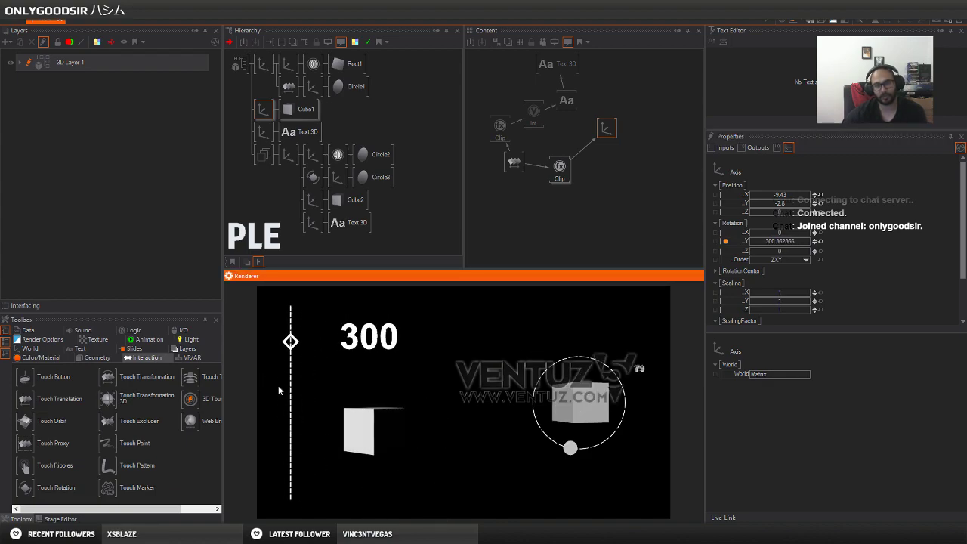
{"action": "left_click_drag", "start_coordinate": [287, 343], "coordinate": [310, 399]}
{"action": "left_click_drag", "start_coordinate": [576, 452], "coordinate": [529, 351]}
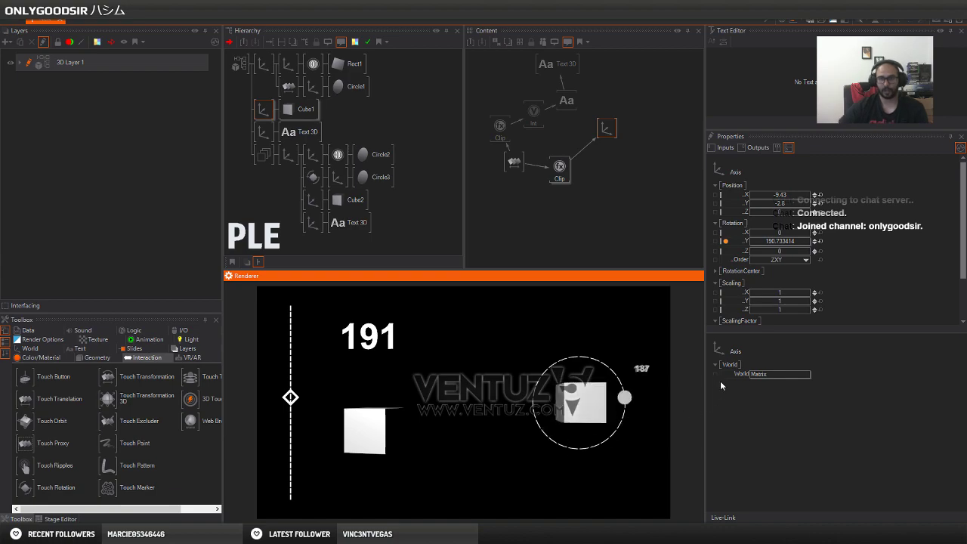
{"action": "left_click_drag", "start_coordinate": [538, 391], "coordinate": [594, 364]}
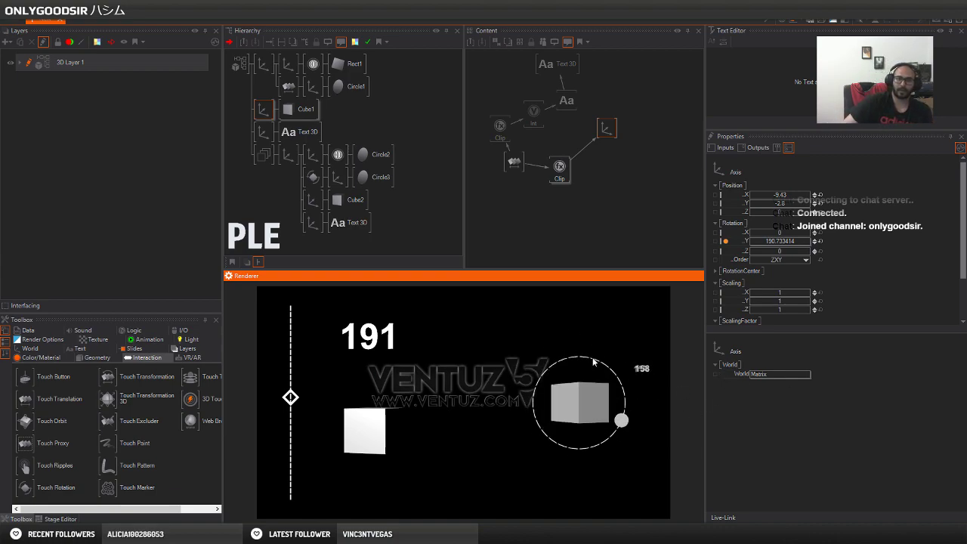
Set the ring group Axis's X position to 5.26 and operate the slider and ring handles again.
{"action": "left_click", "coordinate": [287, 154]}
{"action": "left_click_drag", "start_coordinate": [803, 197], "coordinate": [764, 199]}
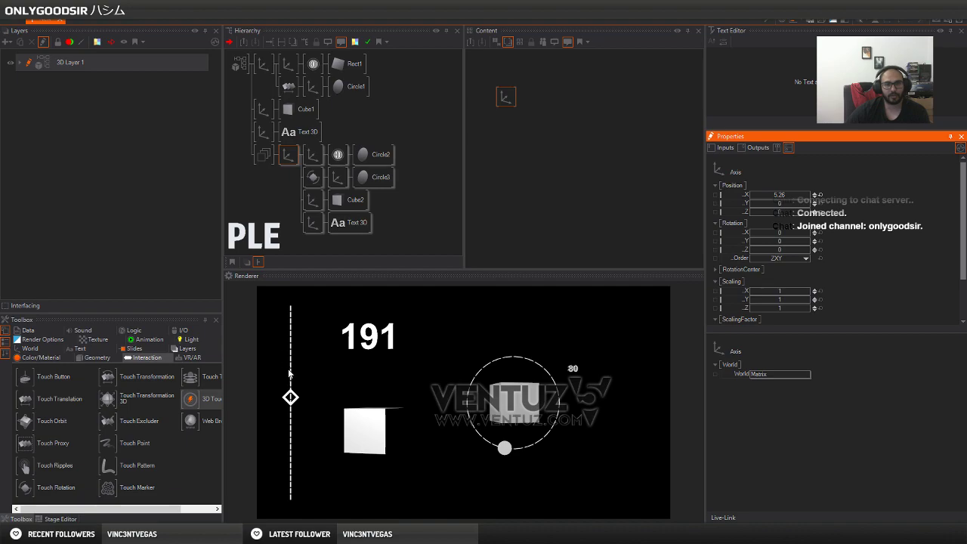
{"action": "left_click", "coordinate": [292, 394]}
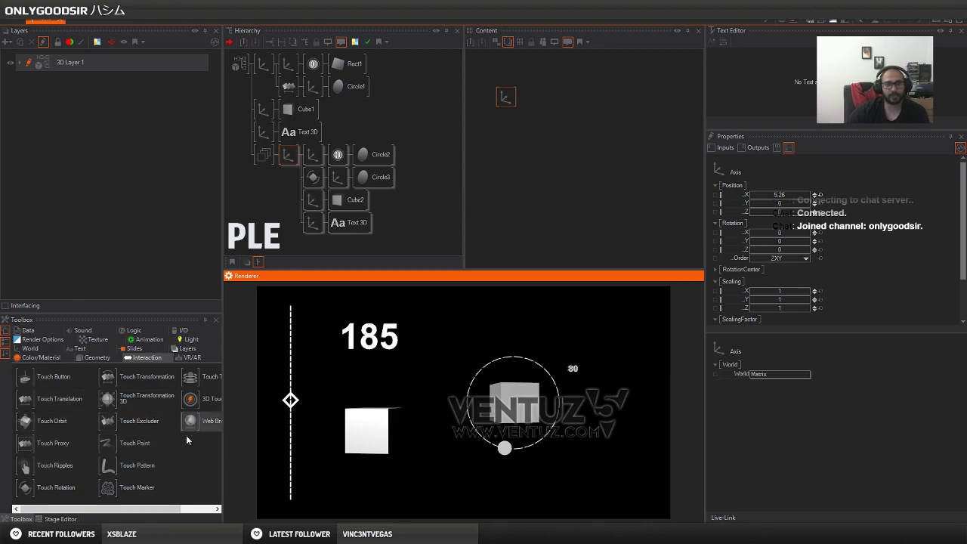
{"action": "mouse_move", "coordinate": [295, 405]}
{"action": "left_mouse_down"}
{"action": "mouse_move", "coordinate": [301, 348]}
{"action": "mouse_move", "coordinate": [298, 399]}
{"action": "left_mouse_up"}
{"action": "left_click_drag", "start_coordinate": [504, 448], "coordinate": [470, 381]}
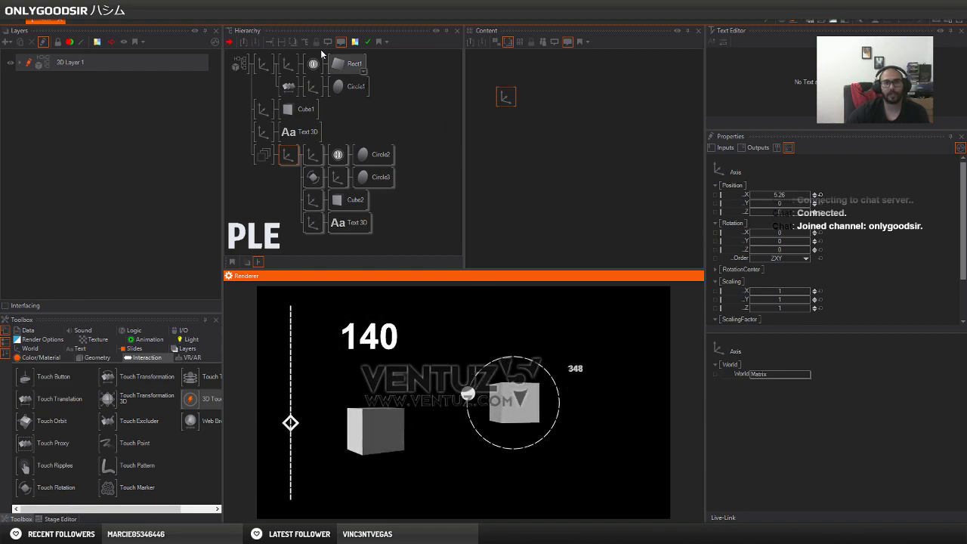